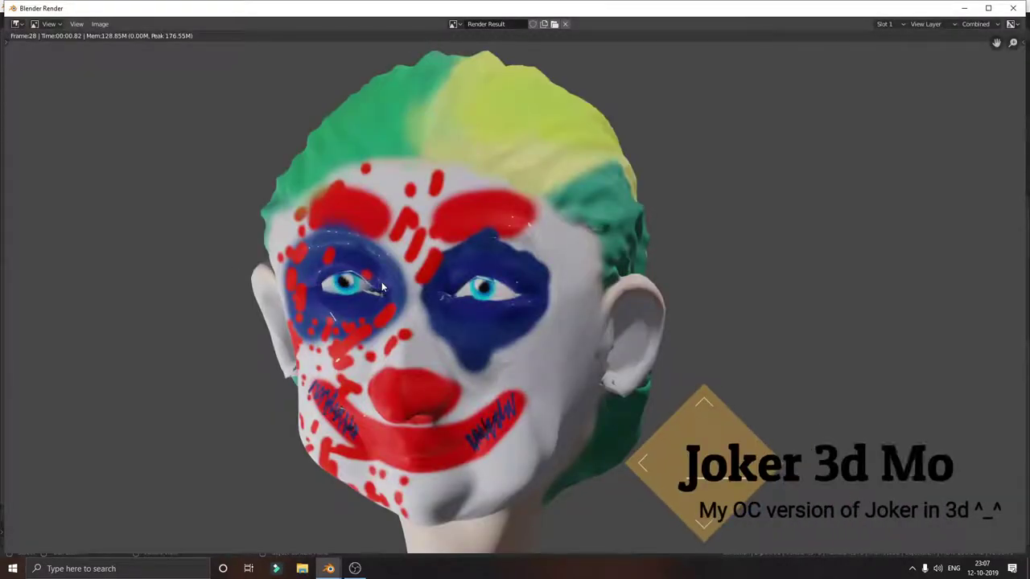
Step: Dismiss the splash screen and start a new Sculpting template file with a sphere
{"action": "scroll", "coordinate": [548, 288], "scroll_direction": "down", "scroll_amount": 1}
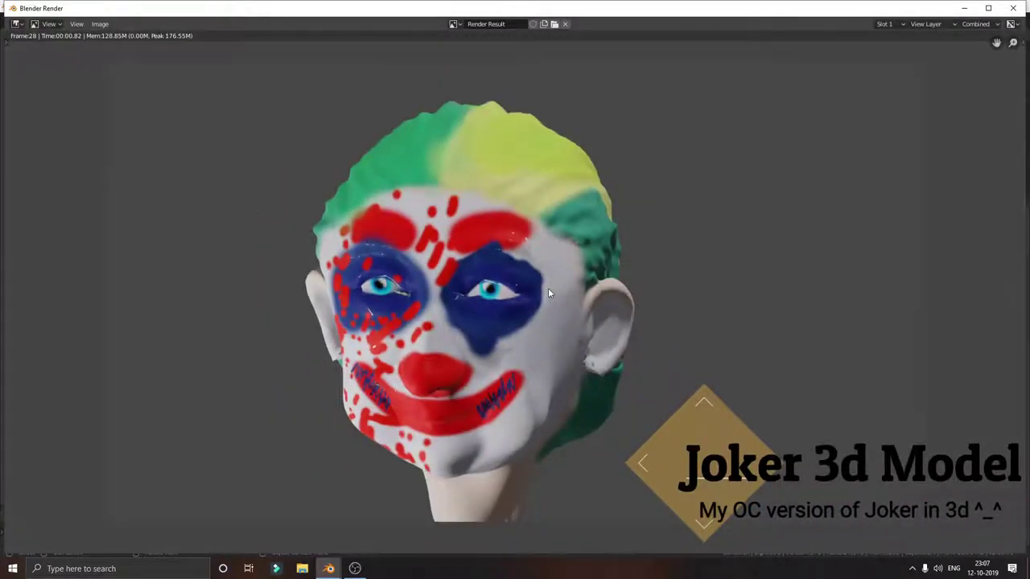
{"action": "scroll", "coordinate": [555, 292], "scroll_direction": "up", "scroll_amount": 1}
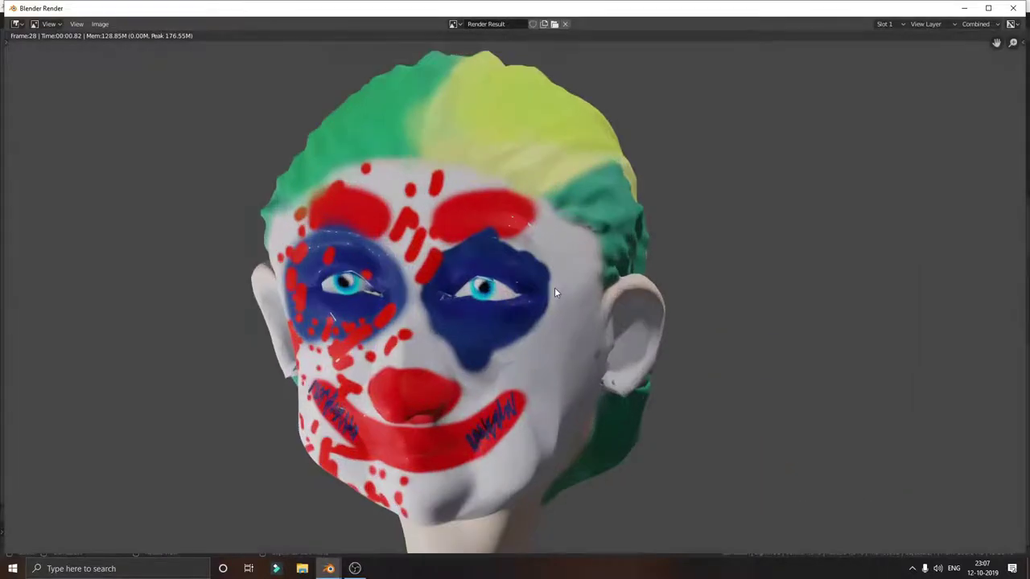
{"action": "scroll", "coordinate": [555, 292], "scroll_direction": "up", "scroll_amount": 1}
{"action": "scroll", "coordinate": [555, 292], "scroll_direction": "down", "scroll_amount": 1}
{"action": "scroll", "coordinate": [556, 293], "scroll_direction": "down", "scroll_amount": 1}
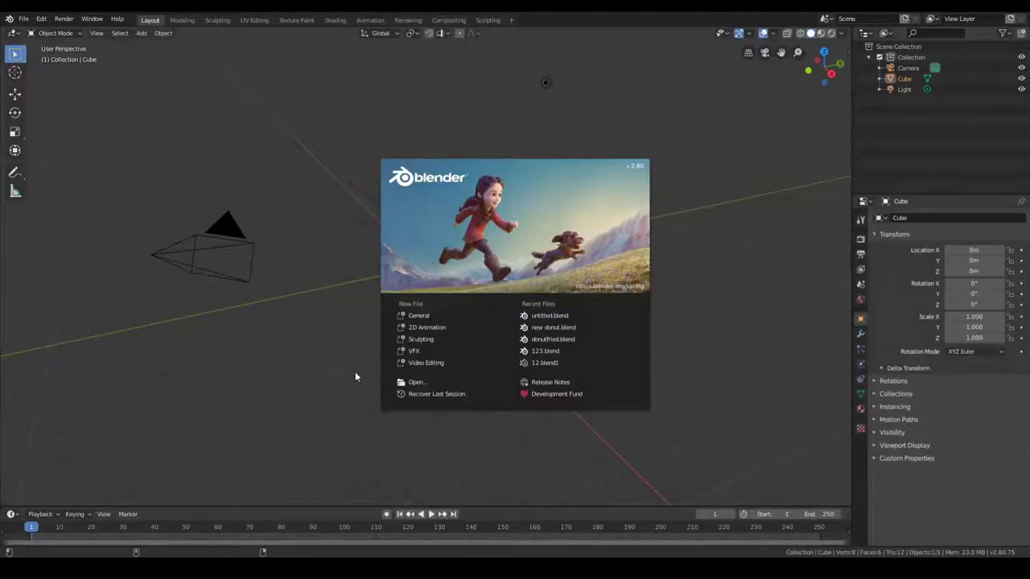
{"action": "left_click", "coordinate": [354, 372]}
{"action": "left_click", "coordinate": [24, 18]}
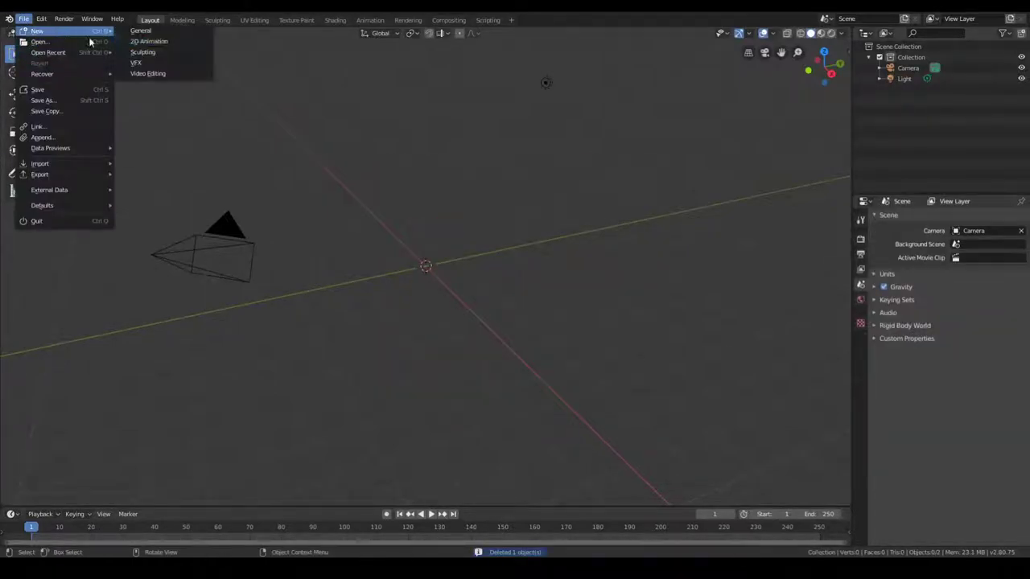
{"action": "left_click", "coordinate": [161, 53]}
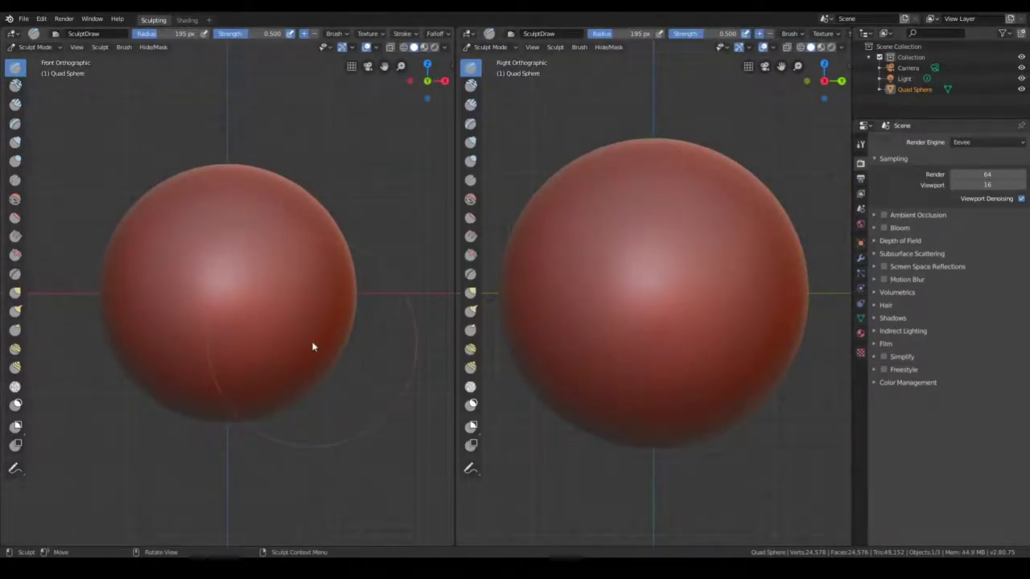
Step: Flatten the sphere's front and smooth it narrower from behind with a 120 px brush
{"action": "key", "text": "shift+t"}
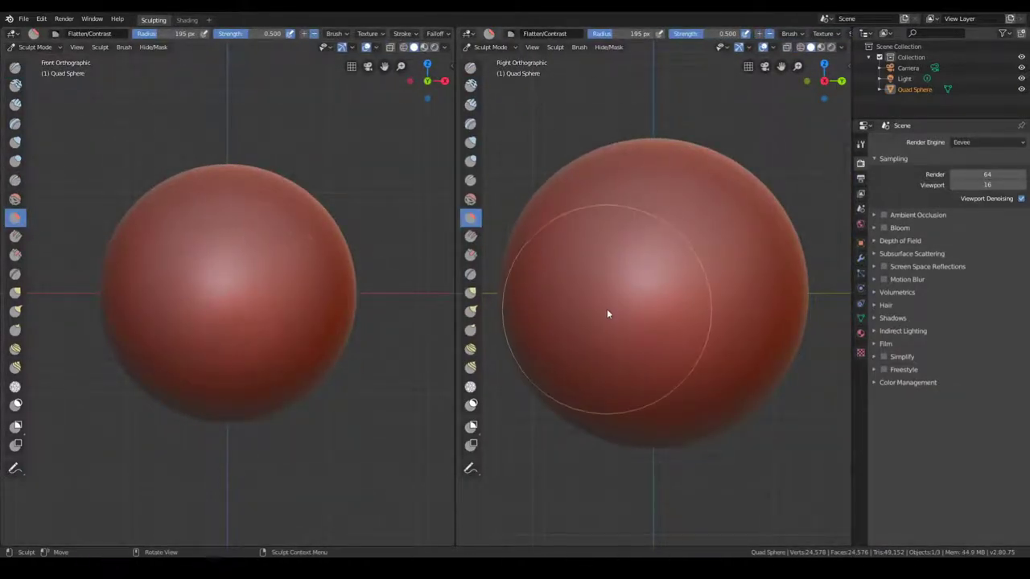
{"action": "mouse_move", "coordinate": [214, 287]}
{"action": "left_mouse_down"}
{"action": "mouse_move", "coordinate": [226, 355]}
{"action": "mouse_move", "coordinate": [211, 295]}
{"action": "left_mouse_up"}
{"action": "key", "text": "shift+s"}
{"action": "key", "text": "KP_3"}
{"action": "key", "text": "ctrl+KP_1"}
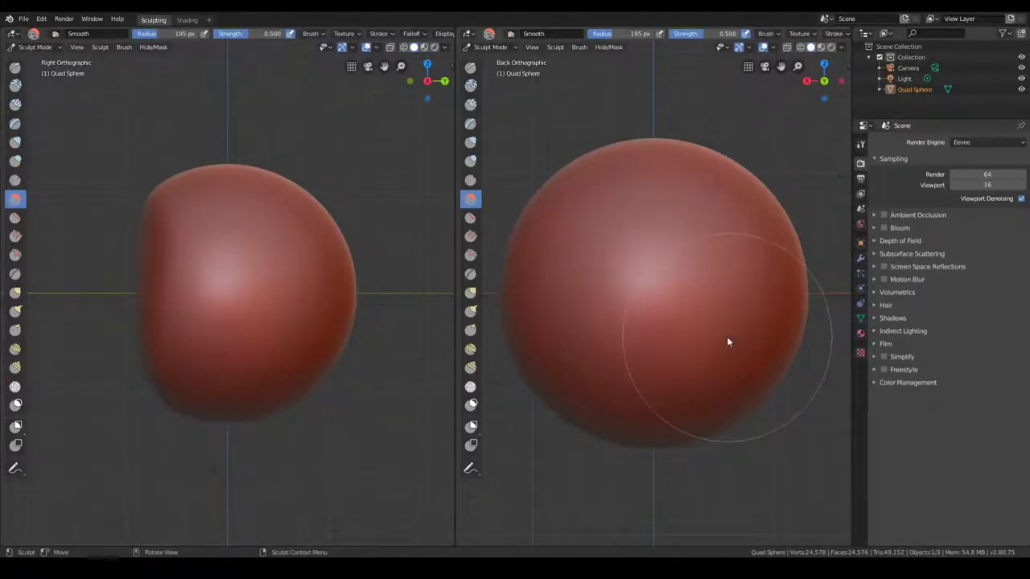
{"action": "key", "text": "f"}
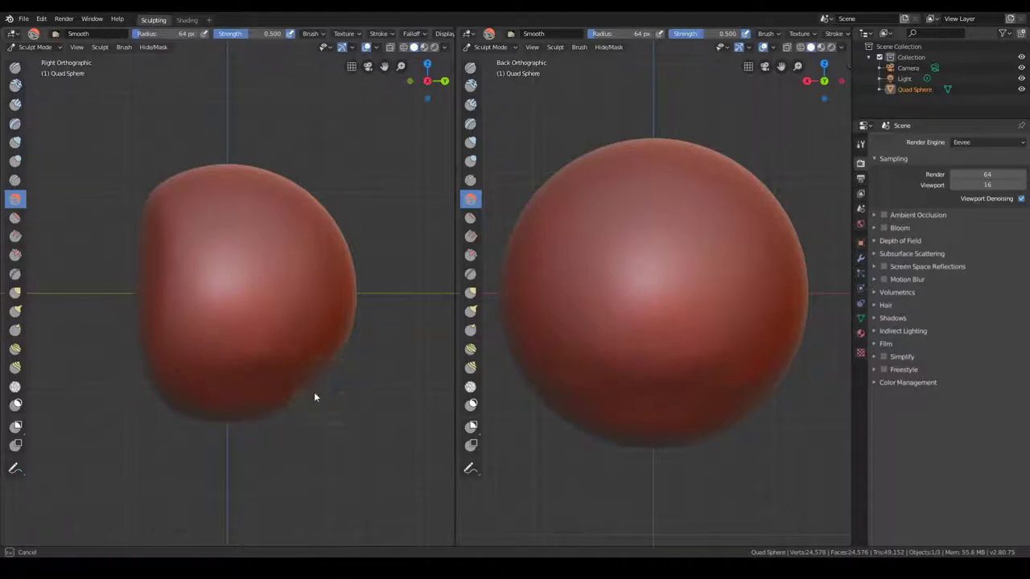
{"action": "key", "text": "f"}
{"action": "mouse_move", "coordinate": [236, 335]}
{"action": "left_mouse_down"}
{"action": "mouse_move", "coordinate": [226, 356]}
{"action": "mouse_move", "coordinate": [315, 296]}
{"action": "left_mouse_up"}
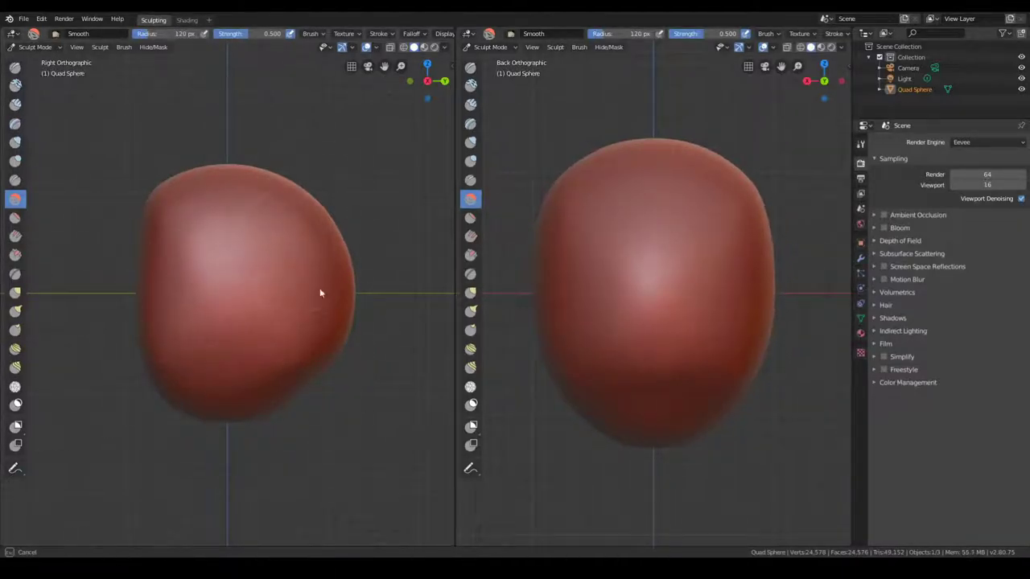
{"action": "middle_click_drag", "start_coordinate": [301, 362], "coordinate": [57, 360]}
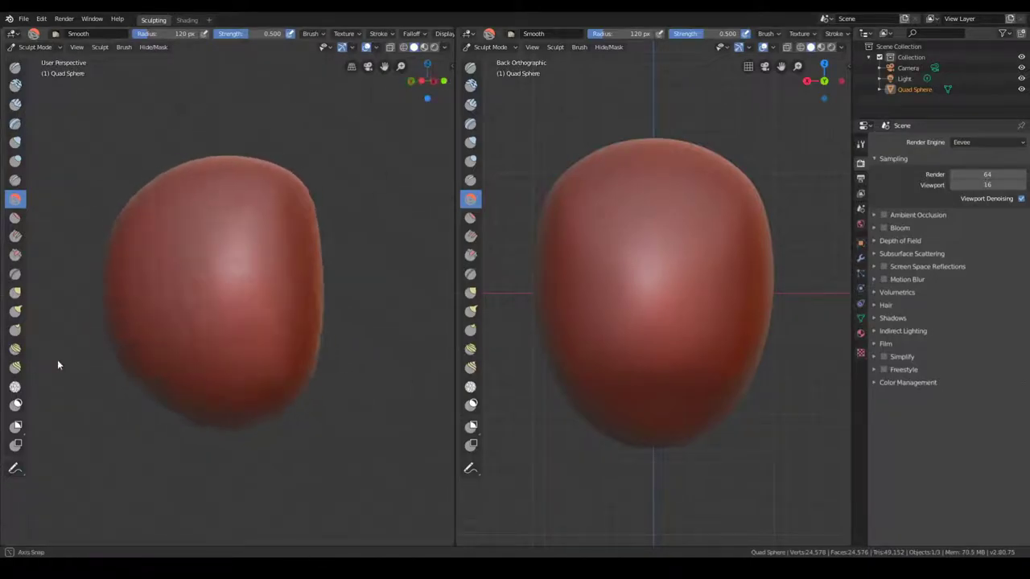
Step: With the Draw brush, pull the lower part of the sphere outward into an elongated lobe
{"action": "left_click", "coordinate": [15, 66]}
{"action": "key", "text": "KP_3"}
{"action": "left_click_drag", "start_coordinate": [699, 409], "coordinate": [709, 458]}
{"action": "middle_click_drag", "start_coordinate": [709, 458], "coordinate": [651, 367]}
{"action": "mouse_move", "coordinate": [652, 367]}
{"action": "left_mouse_down"}
{"action": "mouse_move", "coordinate": [558, 406]}
{"action": "mouse_move", "coordinate": [701, 398]}
{"action": "left_mouse_up"}
{"action": "scroll", "coordinate": [701, 398], "scroll_direction": "up", "scroll_amount": 3}
{"action": "middle_click_drag", "start_coordinate": [759, 361], "coordinate": [686, 403]}
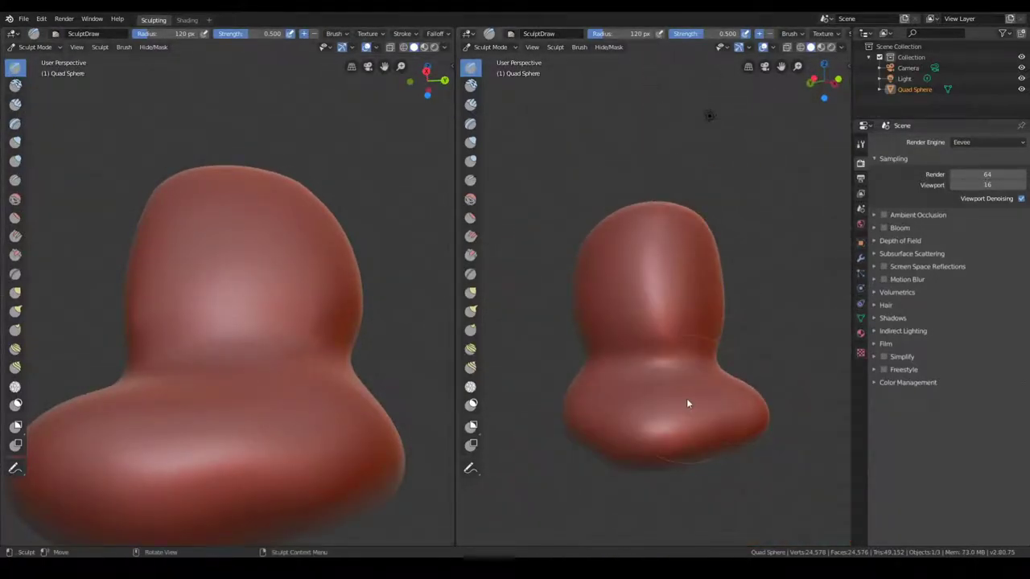
Step: Sculpt a crease across the waist and smooth the egg-shaped head form
{"action": "mouse_move", "coordinate": [552, 366]}
{"action": "left_mouse_down"}
{"action": "mouse_move", "coordinate": [636, 361]}
{"action": "mouse_move", "coordinate": [711, 385]}
{"action": "left_mouse_up"}
{"action": "middle_click_drag", "start_coordinate": [711, 386], "coordinate": [694, 369]}
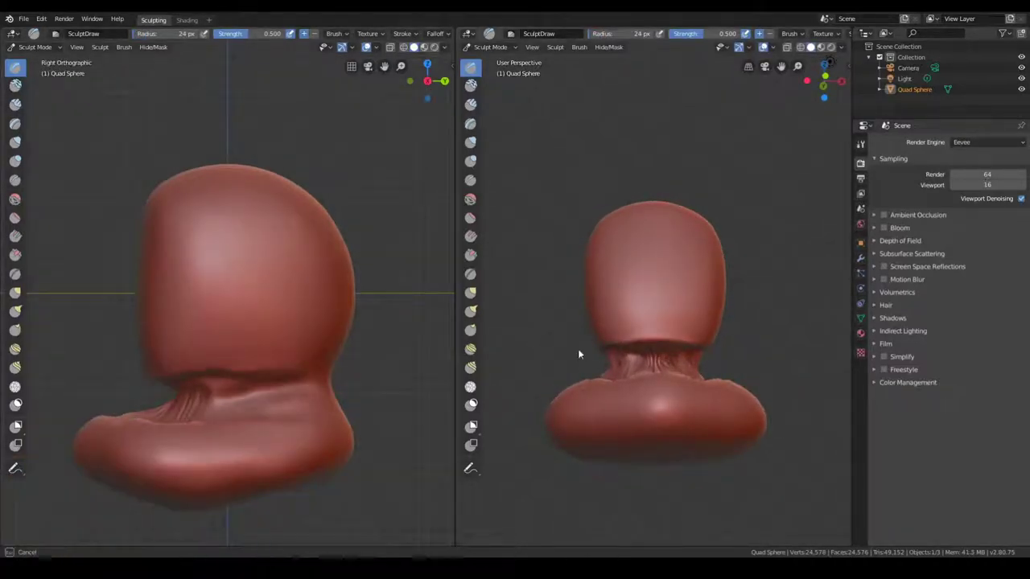
{"action": "key", "text": "s"}
{"action": "middle_click_drag", "start_coordinate": [281, 405], "coordinate": [510, 432]}
{"action": "scroll", "coordinate": [510, 432], "scroll_direction": "up", "scroll_amount": 2}
{"action": "scroll", "coordinate": [614, 402], "scroll_direction": "up", "scroll_amount": 2}
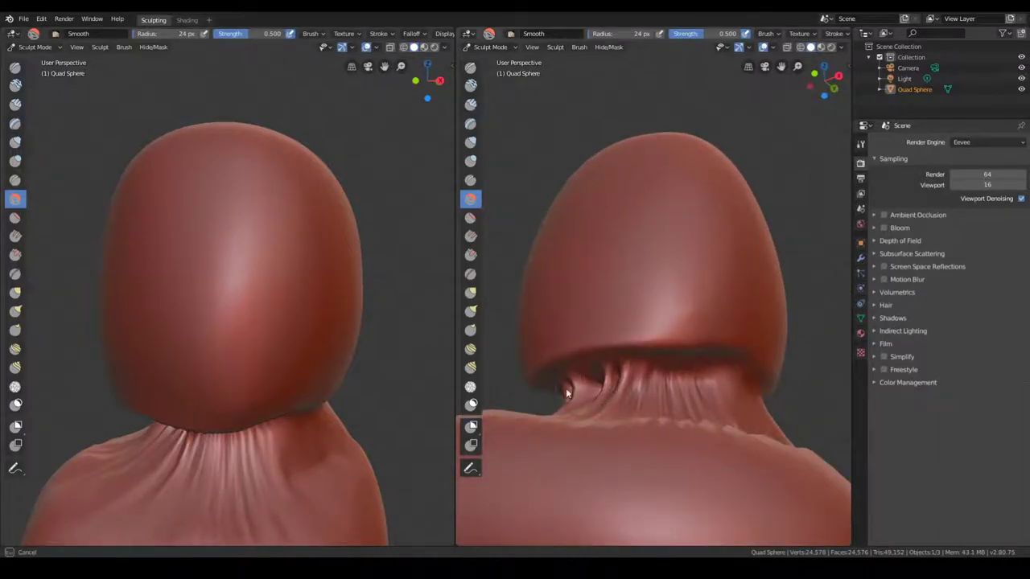
{"action": "scroll", "coordinate": [565, 388], "scroll_direction": "down", "scroll_amount": 2}
{"action": "left_click", "coordinate": [16, 236]}
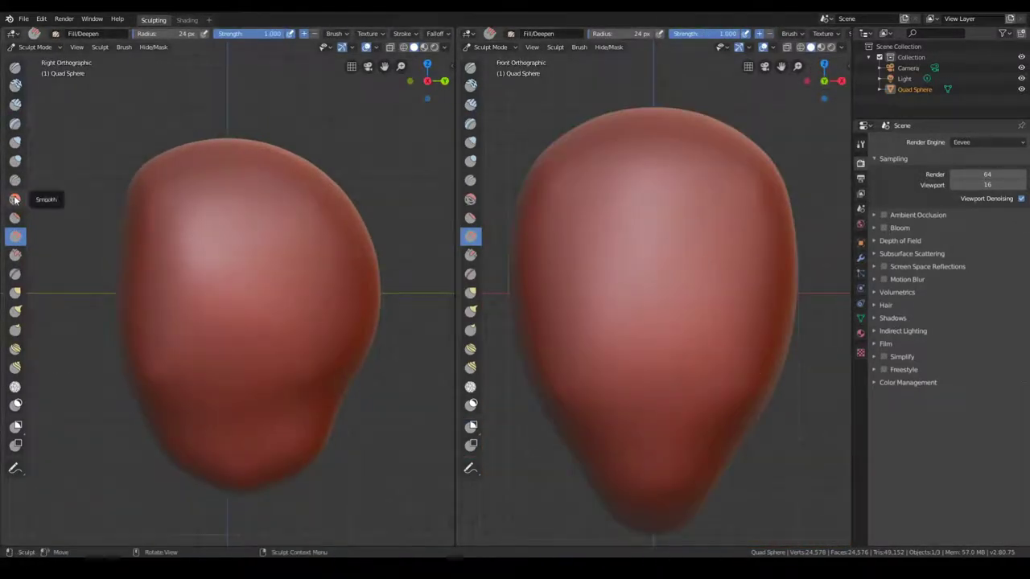
Step: Set Scrape brush strength to 1.000, then add Clay Strips under the chin and neck
{"action": "left_click", "coordinate": [16, 255]}
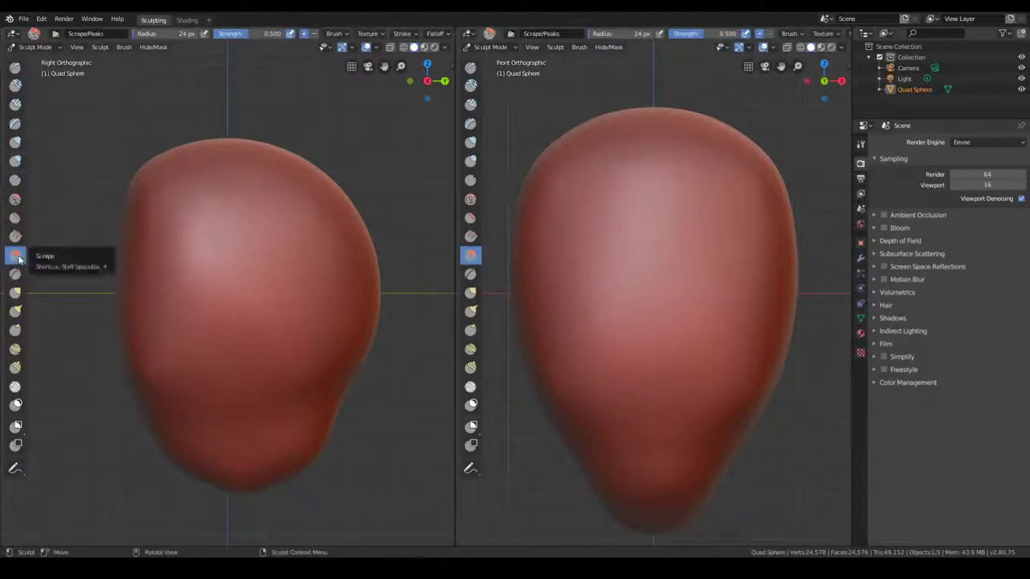
{"action": "right_click", "coordinate": [555, 444]}
{"action": "left_click_drag", "start_coordinate": [603, 467], "coordinate": [656, 466]}
{"action": "mouse_move", "coordinate": [596, 475]}
{"action": "middle_mouse_down"}
{"action": "mouse_move", "coordinate": [549, 437]}
{"action": "mouse_move", "coordinate": [713, 356]}
{"action": "middle_mouse_up"}
{"action": "key", "text": "c"}
{"action": "left_click_drag", "start_coordinate": [681, 501], "coordinate": [635, 515]}
{"action": "mouse_move", "coordinate": [545, 416]}
{"action": "middle_mouse_down"}
{"action": "mouse_move", "coordinate": [653, 504]}
{"action": "mouse_move", "coordinate": [520, 409]}
{"action": "middle_mouse_up"}
{"action": "scroll", "coordinate": [605, 429], "scroll_direction": "down", "scroll_amount": 3}
{"action": "left_click_drag", "start_coordinate": [607, 378], "coordinate": [655, 403]}
{"action": "scroll", "coordinate": [655, 402], "scroll_direction": "down", "scroll_amount": 2}
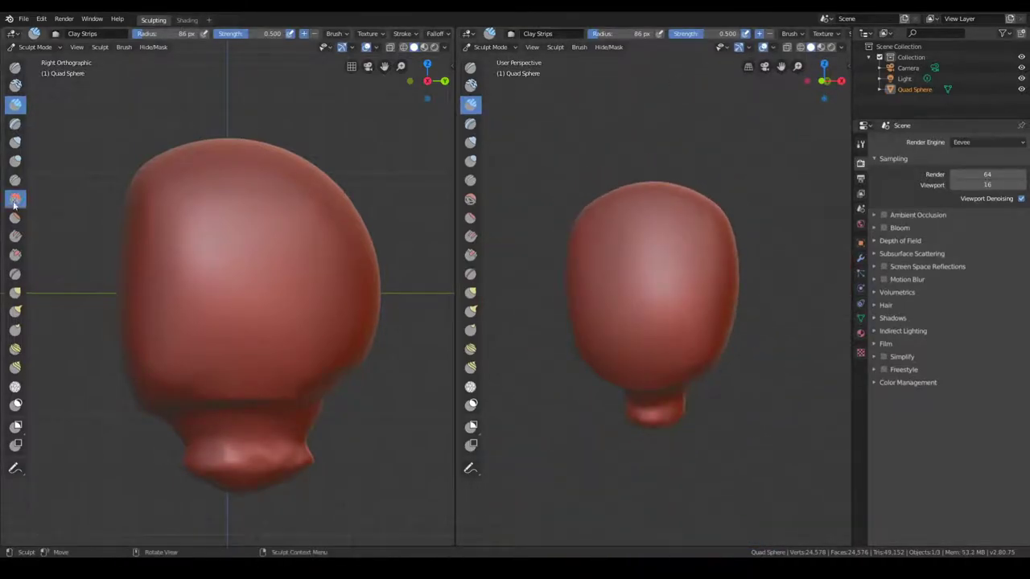
Step: Smooth the new chin and neck area
{"action": "left_click", "coordinate": [15, 201]}
{"action": "scroll", "coordinate": [765, 488], "scroll_direction": "up", "scroll_amount": 5}
{"action": "middle_click_drag", "start_coordinate": [765, 488], "coordinate": [673, 428]}
{"action": "scroll", "coordinate": [674, 427], "scroll_direction": "down", "scroll_amount": 5}
{"action": "mouse_move", "coordinate": [588, 424]}
{"action": "middle_mouse_down"}
{"action": "mouse_move", "coordinate": [552, 385]}
{"action": "mouse_move", "coordinate": [565, 327]}
{"action": "mouse_move", "coordinate": [785, 361]}
{"action": "mouse_move", "coordinate": [629, 348]}
{"action": "middle_mouse_up"}
Step: With a 212 px Grab brush, reshape the head and push the front bump back
{"action": "key", "text": "g"}
{"action": "middle_click_drag", "start_coordinate": [161, 354], "coordinate": [102, 370]}
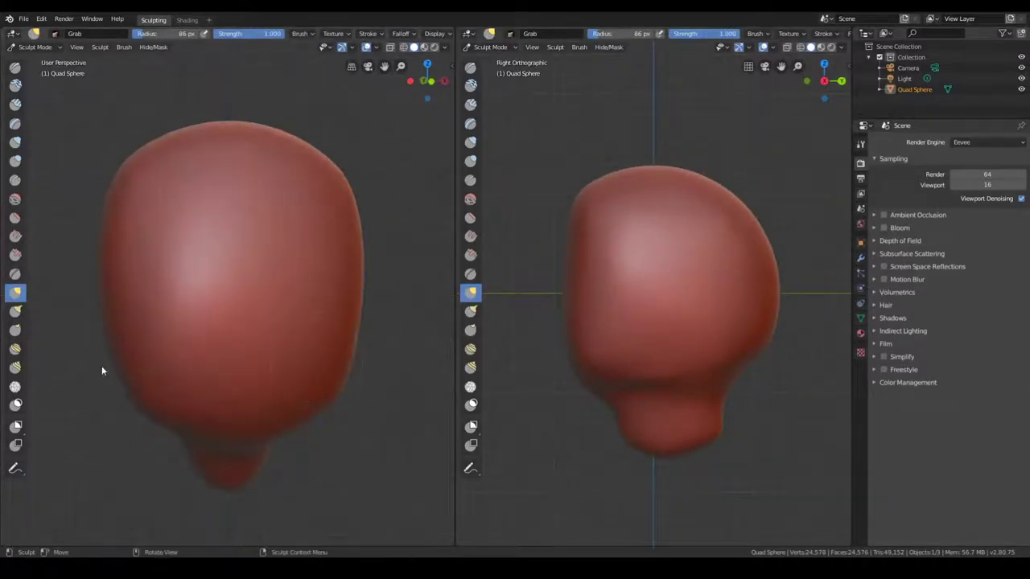
{"action": "key", "text": "f"}
{"action": "mouse_move", "coordinate": [620, 399]}
{"action": "left_mouse_down"}
{"action": "mouse_move", "coordinate": [568, 372]}
{"action": "mouse_move", "coordinate": [559, 379]}
{"action": "left_mouse_up"}
{"action": "mouse_move", "coordinate": [398, 397]}
{"action": "middle_mouse_down"}
{"action": "mouse_move", "coordinate": [196, 424]}
{"action": "mouse_move", "coordinate": [130, 355]}
{"action": "middle_mouse_up"}
{"action": "key", "text": "x"}
{"action": "mouse_move", "coordinate": [625, 379]}
{"action": "middle_mouse_down"}
{"action": "mouse_move", "coordinate": [616, 416]}
{"action": "mouse_move", "coordinate": [706, 430]}
{"action": "mouse_move", "coordinate": [766, 395]}
{"action": "mouse_move", "coordinate": [504, 450]}
{"action": "mouse_move", "coordinate": [545, 387]}
{"action": "mouse_move", "coordinate": [490, 392]}
{"action": "mouse_move", "coordinate": [719, 269]}
{"action": "mouse_move", "coordinate": [560, 255]}
{"action": "mouse_move", "coordinate": [674, 232]}
{"action": "mouse_move", "coordinate": [579, 242]}
{"action": "middle_mouse_up"}
{"action": "key", "text": "shift+s"}
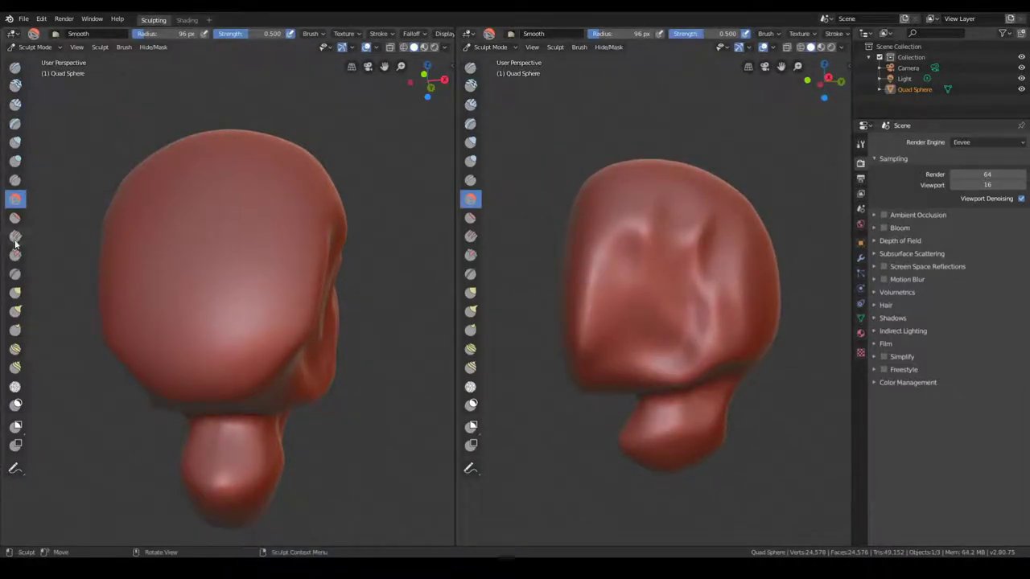
Step: Pull a nose out of the front of the face with the Grab brush
{"action": "key", "text": "g"}
{"action": "middle_click_drag", "start_coordinate": [628, 338], "coordinate": [554, 323]}
{"action": "middle_click_drag", "start_coordinate": [242, 306], "coordinate": [181, 298]}
{"action": "mouse_move", "coordinate": [684, 290]}
{"action": "middle_mouse_down"}
{"action": "mouse_move", "coordinate": [777, 269]}
{"action": "mouse_move", "coordinate": [708, 274]}
{"action": "middle_mouse_up"}
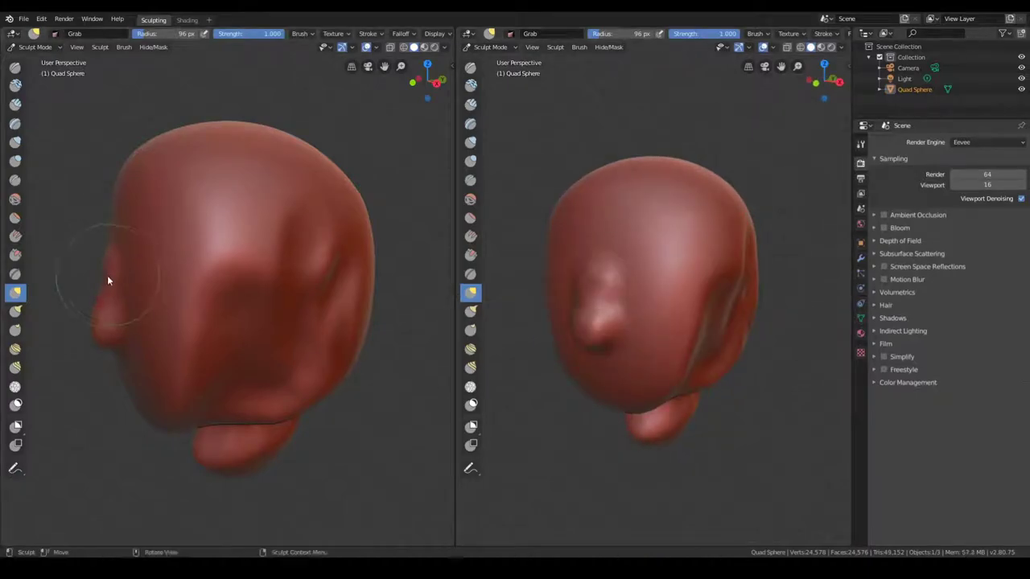
{"action": "mouse_move", "coordinate": [563, 249]}
{"action": "middle_mouse_down"}
{"action": "mouse_move", "coordinate": [648, 253]}
{"action": "mouse_move", "coordinate": [652, 213]}
{"action": "mouse_move", "coordinate": [665, 337]}
{"action": "mouse_move", "coordinate": [714, 312]}
{"action": "mouse_move", "coordinate": [630, 355]}
{"action": "middle_mouse_up"}
{"action": "scroll", "coordinate": [649, 253], "scroll_direction": "up", "scroll_amount": 3}
{"action": "scroll", "coordinate": [666, 284], "scroll_direction": "down", "scroll_amount": 3}
Step: Sculpt detail around the nose with the Crease brush and a 13 px Draw brush
{"action": "key", "text": "shift+s"}
{"action": "scroll", "coordinate": [666, 336], "scroll_direction": "up", "scroll_amount": 5}
{"action": "key", "text": "shift+c"}
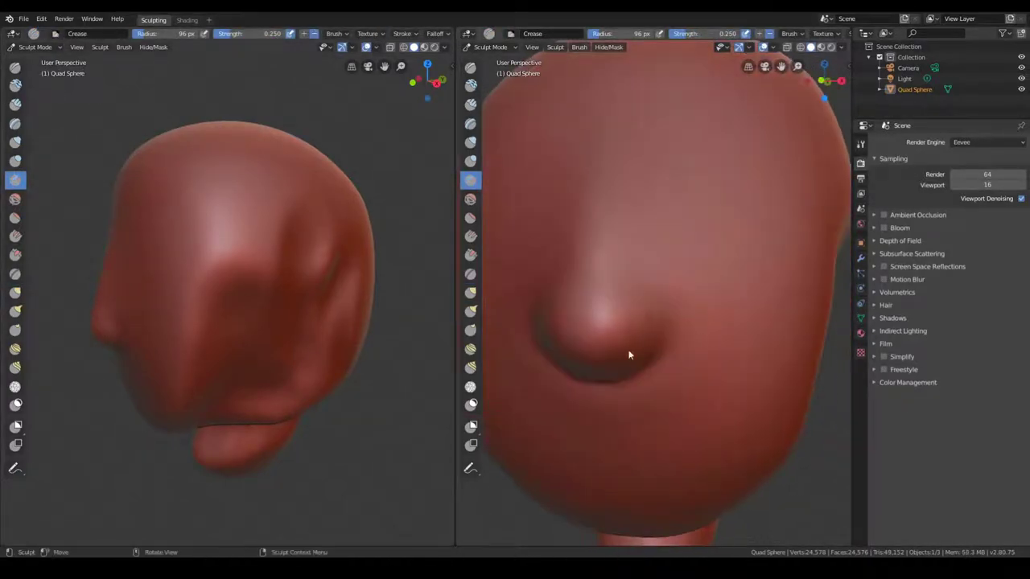
{"action": "scroll", "coordinate": [629, 354], "scroll_direction": "down", "scroll_amount": 2}
{"action": "mouse_move", "coordinate": [676, 329]}
{"action": "middle_mouse_down"}
{"action": "mouse_move", "coordinate": [642, 308]}
{"action": "mouse_move", "coordinate": [637, 265]}
{"action": "mouse_move", "coordinate": [657, 252]}
{"action": "mouse_move", "coordinate": [815, 281]}
{"action": "mouse_move", "coordinate": [724, 291]}
{"action": "middle_mouse_up"}
{"action": "scroll", "coordinate": [636, 264], "scroll_direction": "up", "scroll_amount": 5}
{"action": "key", "text": "x"}
{"action": "key", "text": "f"}
{"action": "left_click", "coordinate": [649, 241]}
{"action": "scroll", "coordinate": [628, 249], "scroll_direction": "down", "scroll_amount": 5}
Step: Pull the nose further out with Grab and crease its ridge
{"action": "key", "text": "g"}
{"action": "left_click_drag", "start_coordinate": [89, 342], "coordinate": [77, 334]}
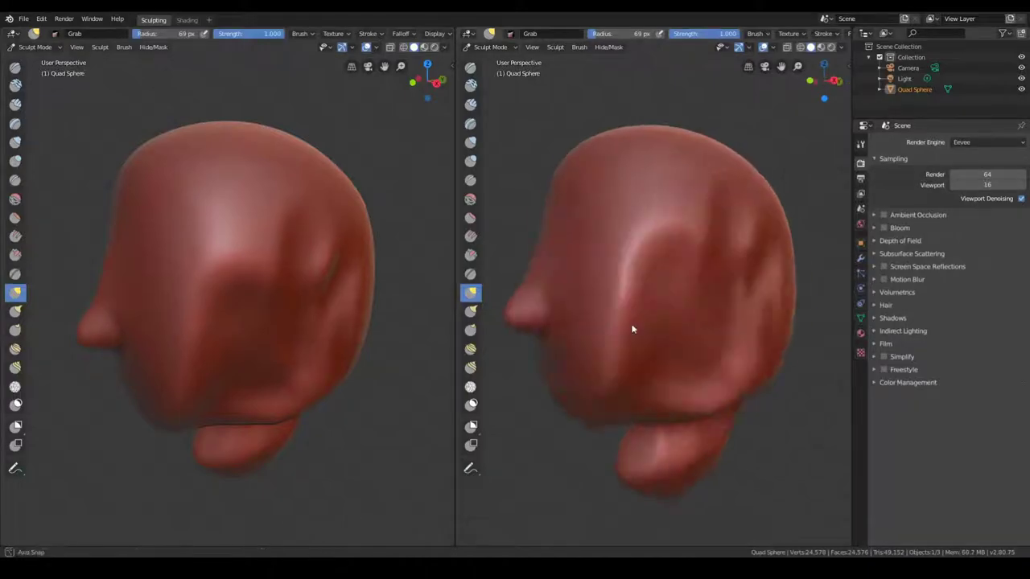
{"action": "mouse_move", "coordinate": [549, 309]}
{"action": "middle_mouse_down"}
{"action": "mouse_move", "coordinate": [602, 266]}
{"action": "mouse_move", "coordinate": [671, 289]}
{"action": "mouse_move", "coordinate": [680, 262]}
{"action": "middle_mouse_up"}
{"action": "key", "text": "shift+c"}
{"action": "scroll", "coordinate": [680, 261], "scroll_direction": "up", "scroll_amount": 4}
{"action": "left_click_drag", "start_coordinate": [680, 261], "coordinate": [667, 308]}
{"action": "scroll", "coordinate": [667, 307], "scroll_direction": "down", "scroll_amount": 5}
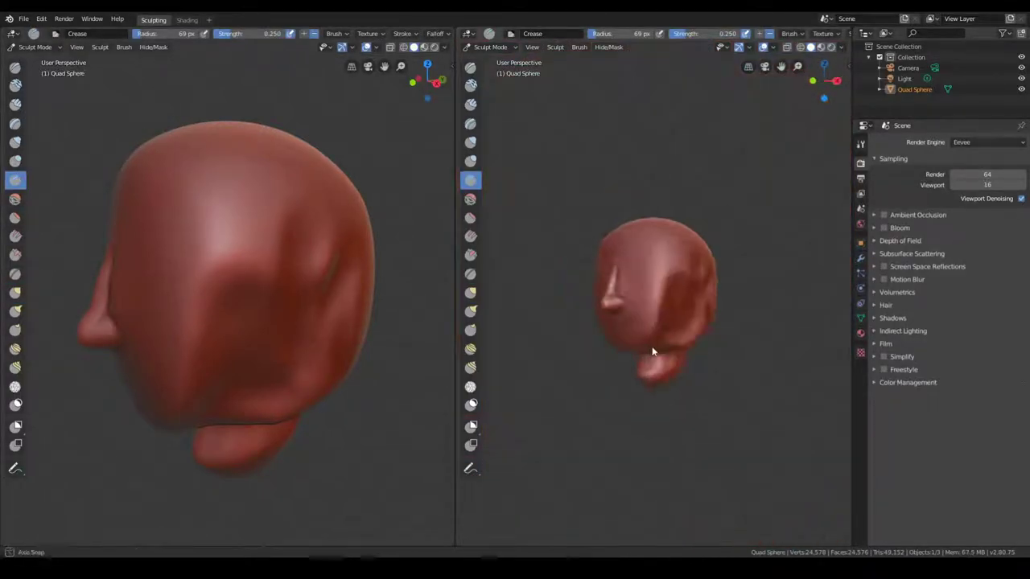
{"action": "mouse_move", "coordinate": [655, 356]}
{"action": "middle_mouse_down"}
{"action": "mouse_move", "coordinate": [611, 322]}
{"action": "mouse_move", "coordinate": [685, 391]}
{"action": "mouse_move", "coordinate": [644, 349]}
{"action": "mouse_move", "coordinate": [700, 363]}
{"action": "mouse_move", "coordinate": [639, 308]}
{"action": "mouse_move", "coordinate": [740, 269]}
{"action": "mouse_move", "coordinate": [658, 328]}
{"action": "mouse_move", "coordinate": [686, 328]}
{"action": "middle_mouse_up"}
Step: Refine the nose shape with the Smooth, Crease and Clay brushes
{"action": "scroll", "coordinate": [611, 322], "scroll_direction": "up", "scroll_amount": 5}
{"action": "key", "text": "shift+s"}
{"action": "scroll", "coordinate": [585, 304], "scroll_direction": "down", "scroll_amount": 5}
{"action": "scroll", "coordinate": [726, 376], "scroll_direction": "up", "scroll_amount": 5}
{"action": "key", "text": "shift+c"}
{"action": "scroll", "coordinate": [726, 377], "scroll_direction": "down", "scroll_amount": 5}
{"action": "scroll", "coordinate": [685, 328], "scroll_direction": "up", "scroll_amount": 5}
{"action": "key", "text": "c"}
{"action": "scroll", "coordinate": [705, 183], "scroll_direction": "down", "scroll_amount": 5}
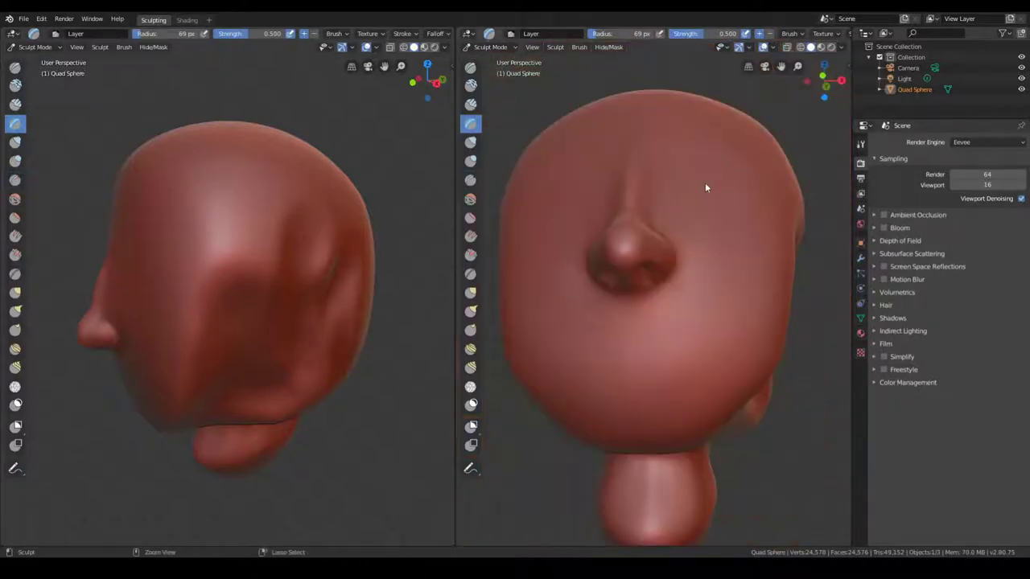
{"action": "scroll", "coordinate": [705, 182], "scroll_direction": "up", "scroll_amount": 5}
{"action": "scroll", "coordinate": [679, 133], "scroll_direction": "down", "scroll_amount": 5}
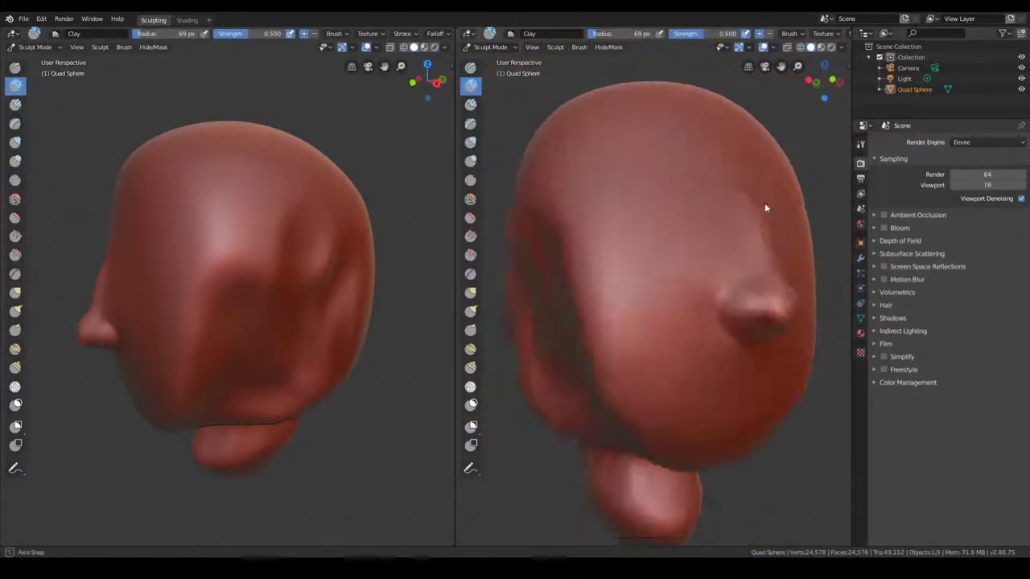
Step: Enlarge the Grab brush to 67 px and check the nose from the right side
{"action": "key", "text": "g"}
{"action": "mouse_move", "coordinate": [765, 206]}
{"action": "middle_mouse_down"}
{"action": "mouse_move", "coordinate": [566, 238]}
{"action": "mouse_move", "coordinate": [628, 284]}
{"action": "mouse_move", "coordinate": [724, 189]}
{"action": "middle_mouse_up"}
{"action": "scroll", "coordinate": [669, 252], "scroll_direction": "up", "scroll_amount": 4}
{"action": "key", "text": "f"}
{"action": "scroll", "coordinate": [699, 147], "scroll_direction": "up", "scroll_amount": 3}
{"action": "scroll", "coordinate": [699, 147], "scroll_direction": "down", "scroll_amount": 5}
{"action": "scroll", "coordinate": [727, 309], "scroll_direction": "down", "scroll_amount": 3}
{"action": "key", "text": "KP_3"}
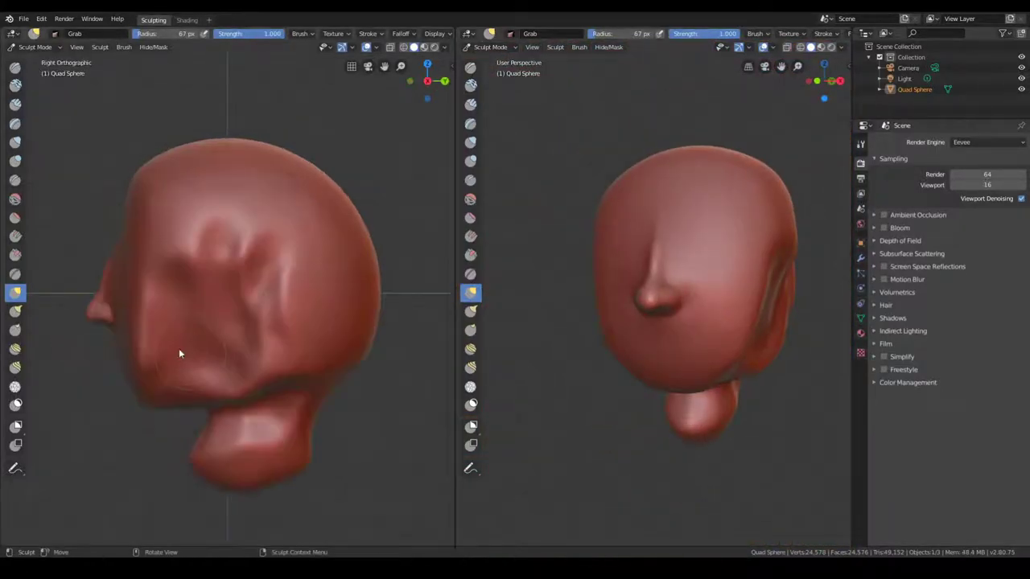
Step: Carve a mouth crease below the nose, checking it from the front view
{"action": "key", "text": "KP_1"}
{"action": "scroll", "coordinate": [772, 322], "scroll_direction": "up", "scroll_amount": 2}
{"action": "key", "text": "shift+c"}
{"action": "left_click_drag", "start_coordinate": [624, 336], "coordinate": [810, 322]}
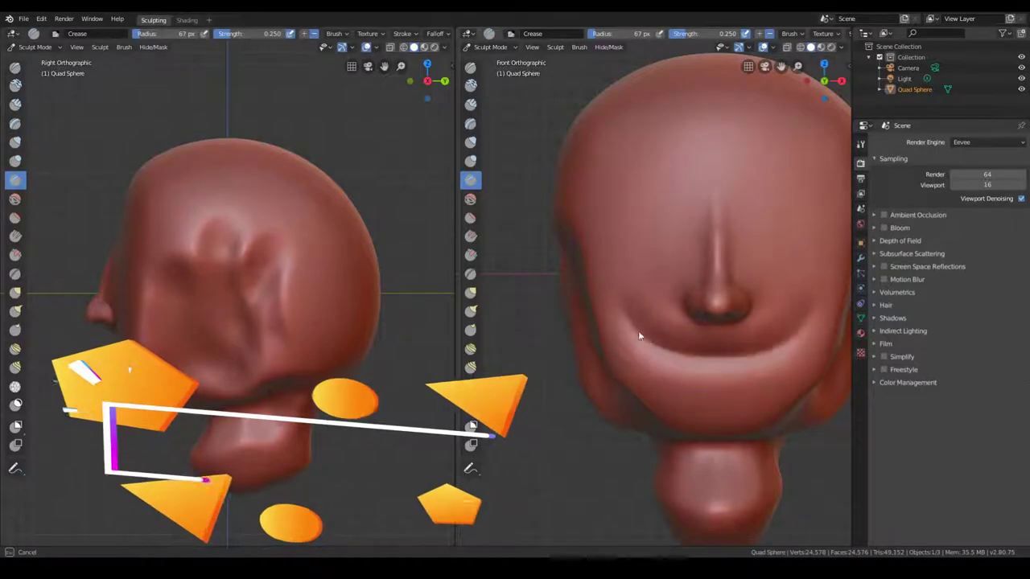
{"action": "middle_click_drag", "start_coordinate": [638, 331], "coordinate": [746, 295]}
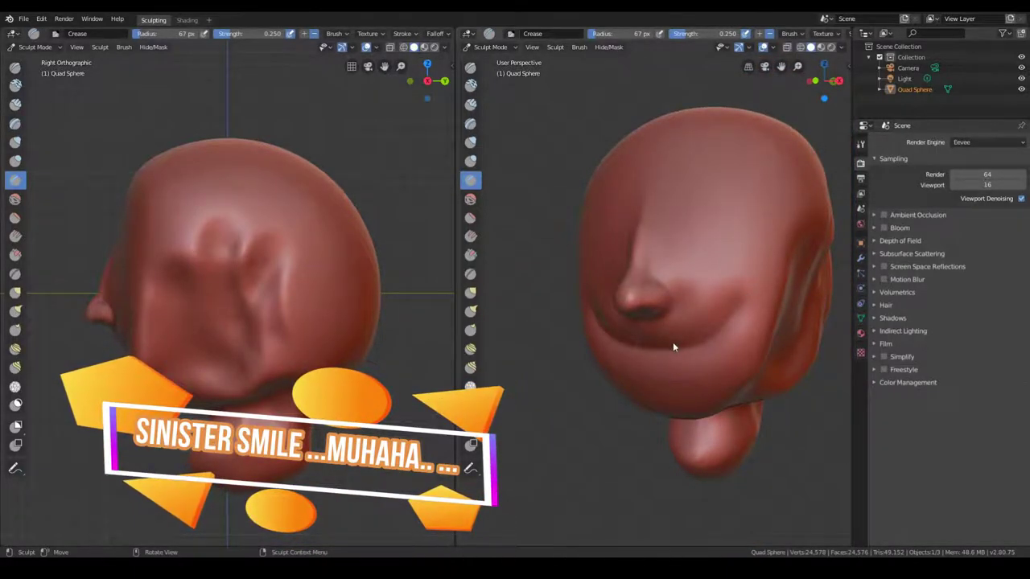
{"action": "key", "text": "KP_1"}
{"action": "mouse_move", "coordinate": [677, 313]}
{"action": "middle_mouse_down"}
{"action": "mouse_move", "coordinate": [634, 301]}
{"action": "mouse_move", "coordinate": [781, 304]}
{"action": "mouse_move", "coordinate": [690, 309]}
{"action": "mouse_move", "coordinate": [700, 316]}
{"action": "mouse_move", "coordinate": [812, 309]}
{"action": "mouse_move", "coordinate": [677, 350]}
{"action": "mouse_move", "coordinate": [787, 374]}
{"action": "mouse_move", "coordinate": [697, 395]}
{"action": "mouse_move", "coordinate": [648, 330]}
{"action": "mouse_move", "coordinate": [568, 338]}
{"action": "mouse_move", "coordinate": [649, 337]}
{"action": "mouse_move", "coordinate": [793, 387]}
{"action": "mouse_move", "coordinate": [657, 476]}
{"action": "mouse_move", "coordinate": [730, 346]}
{"action": "mouse_move", "coordinate": [537, 352]}
{"action": "mouse_move", "coordinate": [702, 358]}
{"action": "mouse_move", "coordinate": [692, 354]}
{"action": "middle_mouse_up"}
{"action": "key", "text": "KP_1"}
Step: Set Snake Hook to 43 px and Grab to 75 px, then deepen the mouth crease into a smile
{"action": "key", "text": "k"}
{"action": "key", "text": "bracketleft"}
{"action": "key", "text": "bracketleft"}
{"action": "key", "text": "bracketleft"}
{"action": "key", "text": "g"}
{"action": "key", "text": "bracketright"}
{"action": "key", "text": "bracketright"}
{"action": "key", "text": "bracketright"}
{"action": "left_click", "coordinate": [15, 180]}
{"action": "scroll", "coordinate": [724, 340], "scroll_direction": "down", "scroll_amount": 5}
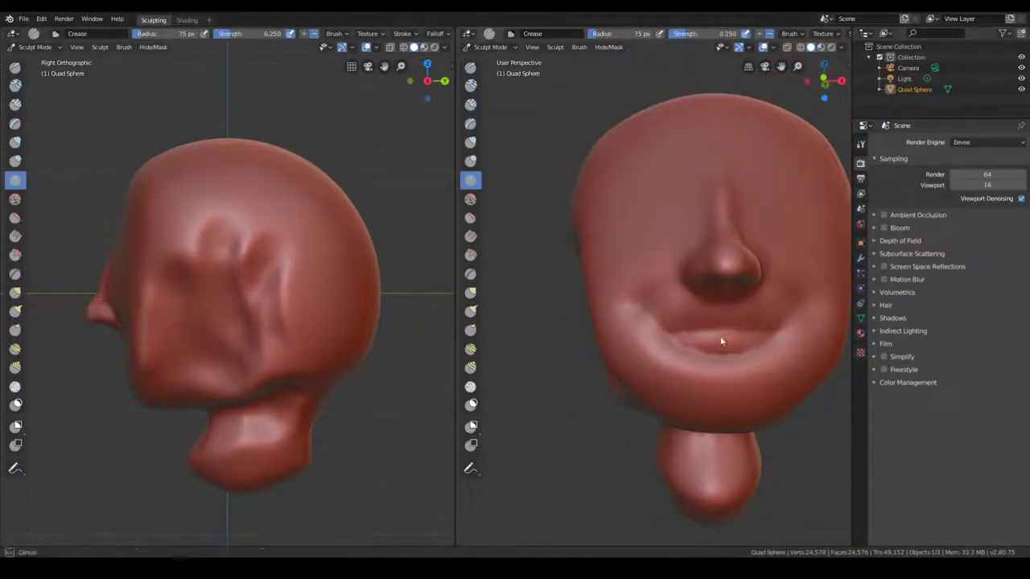
{"action": "scroll", "coordinate": [566, 377], "scroll_direction": "up", "scroll_amount": 5}
{"action": "mouse_move", "coordinate": [566, 377]}
{"action": "middle_mouse_down"}
{"action": "mouse_move", "coordinate": [672, 396]}
{"action": "mouse_move", "coordinate": [650, 346]}
{"action": "mouse_move", "coordinate": [625, 359]}
{"action": "mouse_move", "coordinate": [684, 352]}
{"action": "mouse_move", "coordinate": [595, 364]}
{"action": "mouse_move", "coordinate": [699, 375]}
{"action": "middle_mouse_up"}
Step: Build up the cheeks on both sides with the Smooth brush, viewing the face front-on
{"action": "key", "text": "x"}
{"action": "key", "text": "shift+s"}
{"action": "scroll", "coordinate": [716, 382], "scroll_direction": "up", "scroll_amount": 2}
{"action": "key", "text": "KP_1"}
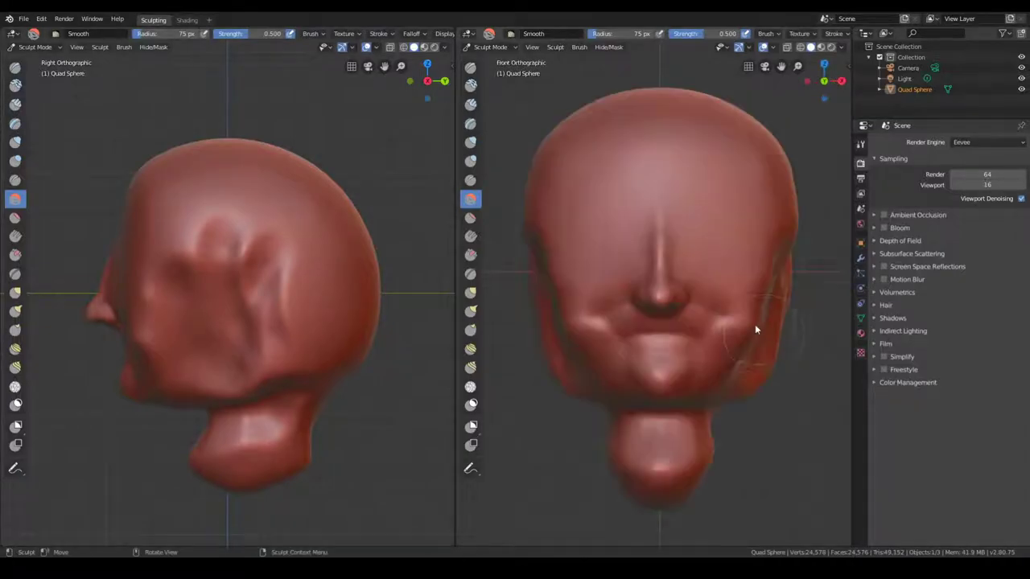
{"action": "mouse_move", "coordinate": [755, 324]}
{"action": "left_mouse_down"}
{"action": "mouse_move", "coordinate": [724, 378]}
{"action": "mouse_move", "coordinate": [764, 290]}
{"action": "left_mouse_up"}
{"action": "key", "text": "x"}
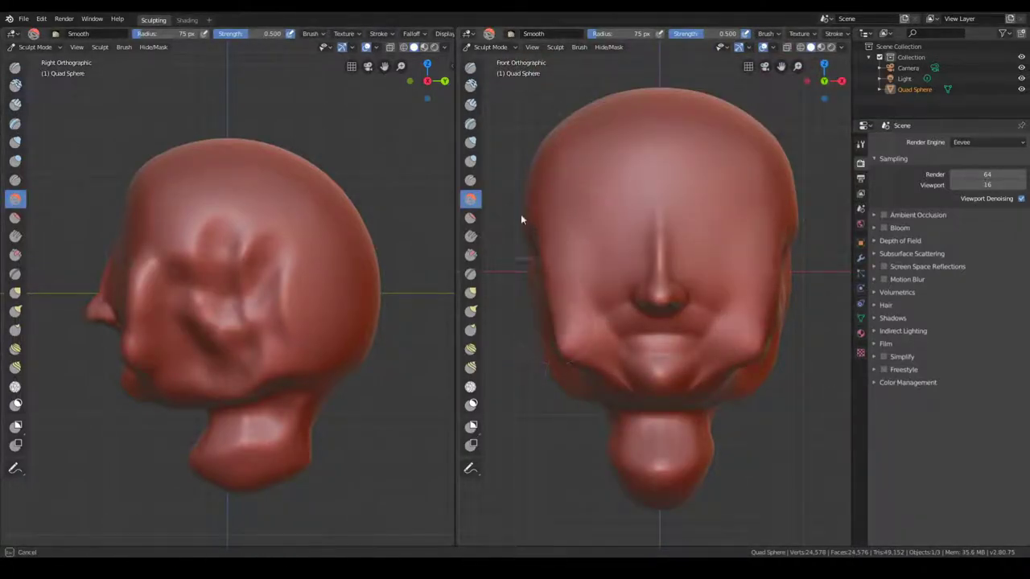
{"action": "mouse_move", "coordinate": [520, 214]}
{"action": "middle_mouse_down"}
{"action": "mouse_move", "coordinate": [630, 316]}
{"action": "mouse_move", "coordinate": [613, 292]}
{"action": "middle_mouse_up"}
{"action": "scroll", "coordinate": [668, 319], "scroll_direction": "up", "scroll_amount": 2}
{"action": "key", "text": "g"}
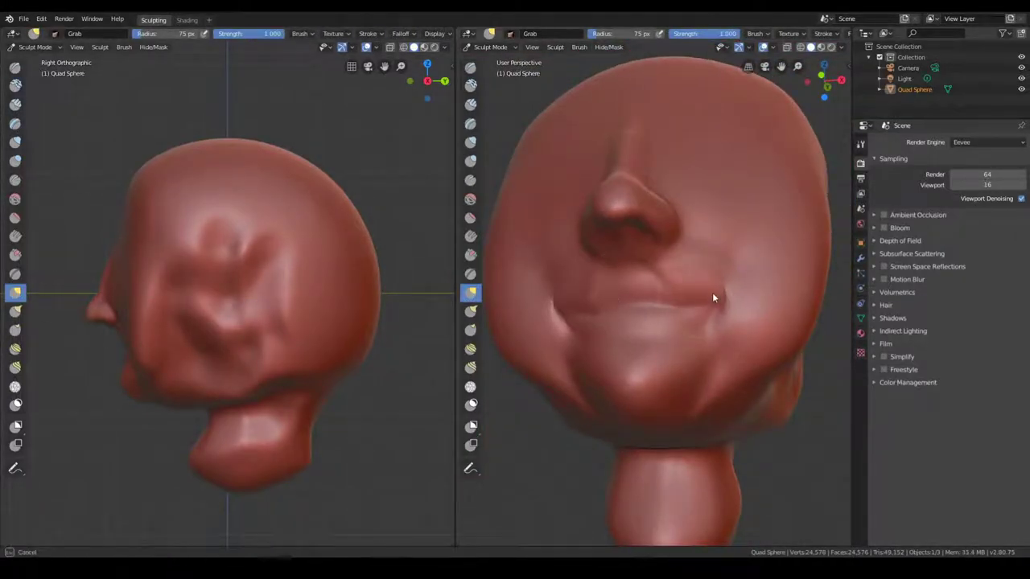
{"action": "key", "text": "KP_1"}
Step: Draw the two eye shapes onto the face with the Draw brush
{"action": "scroll", "coordinate": [741, 317], "scroll_direction": "up", "scroll_amount": 4}
{"action": "mouse_move", "coordinate": [741, 317]}
{"action": "middle_mouse_down"}
{"action": "mouse_move", "coordinate": [651, 323]}
{"action": "mouse_move", "coordinate": [683, 325]}
{"action": "mouse_move", "coordinate": [664, 312]}
{"action": "middle_mouse_up"}
{"action": "mouse_move", "coordinate": [811, 124]}
{"action": "middle_mouse_down"}
{"action": "mouse_move", "coordinate": [618, 296]}
{"action": "mouse_move", "coordinate": [741, 285]}
{"action": "middle_mouse_up"}
{"action": "key", "text": "shift+c"}
{"action": "mouse_move", "coordinate": [662, 196]}
{"action": "middle_mouse_down"}
{"action": "mouse_move", "coordinate": [641, 243]}
{"action": "mouse_move", "coordinate": [661, 210]}
{"action": "middle_mouse_up"}
{"action": "key", "text": "x"}
{"action": "left_click_drag", "start_coordinate": [563, 205], "coordinate": [722, 184]}
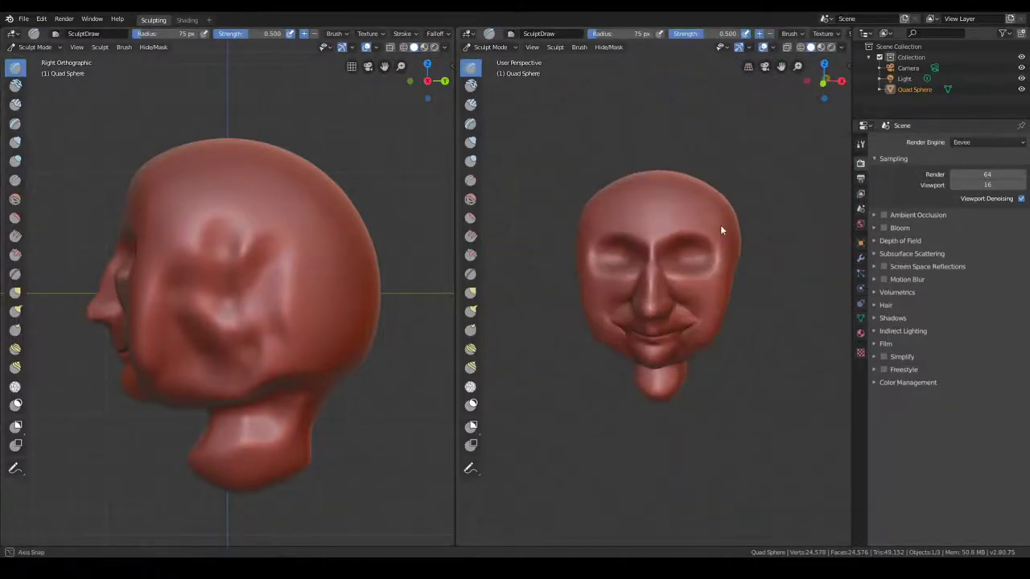
{"action": "scroll", "coordinate": [720, 224], "scroll_direction": "down", "scroll_amount": 3}
{"action": "scroll", "coordinate": [699, 245], "scroll_direction": "up", "scroll_amount": 2}
{"action": "mouse_move", "coordinate": [699, 244]}
{"action": "middle_mouse_down"}
{"action": "mouse_move", "coordinate": [722, 273]}
{"action": "mouse_move", "coordinate": [708, 291]}
{"action": "mouse_move", "coordinate": [724, 349]}
{"action": "mouse_move", "coordinate": [732, 322]}
{"action": "middle_mouse_up"}
Step: Raise round Blob bulges for both eyeballs
{"action": "key", "text": "KP_1"}
{"action": "scroll", "coordinate": [736, 223], "scroll_direction": "up", "scroll_amount": 2}
{"action": "left_click_drag", "start_coordinate": [548, 229], "coordinate": [563, 233]}
{"action": "left_click_drag", "start_coordinate": [717, 229], "coordinate": [738, 236]}
{"action": "scroll", "coordinate": [738, 236], "scroll_direction": "down", "scroll_amount": 3}
{"action": "mouse_move", "coordinate": [738, 235]}
{"action": "middle_mouse_down"}
{"action": "mouse_move", "coordinate": [770, 271]}
{"action": "mouse_move", "coordinate": [593, 260]}
{"action": "mouse_move", "coordinate": [793, 271]}
{"action": "middle_mouse_up"}
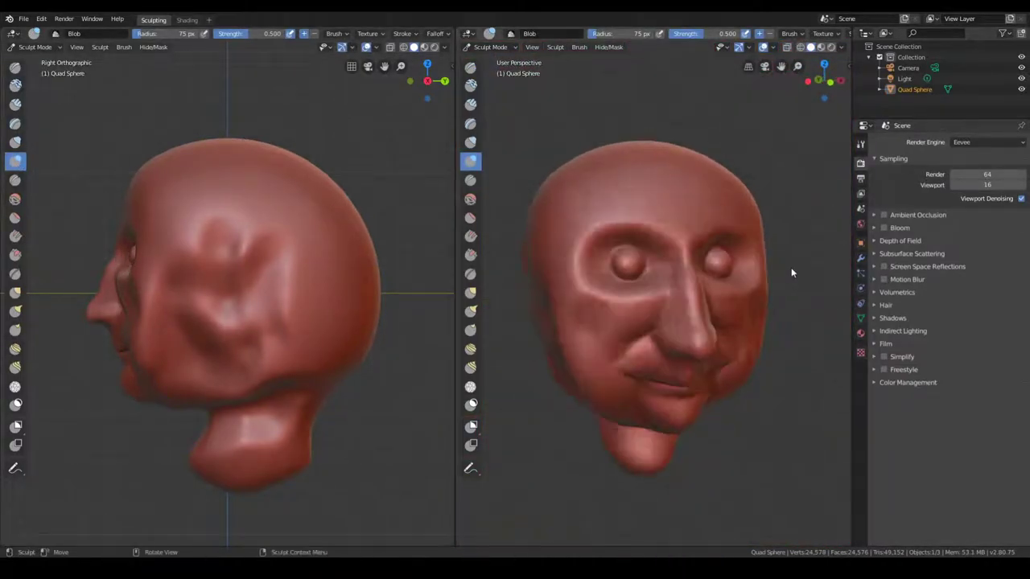
Step: Flatten the eye bulges on both sides with Clay Strips
{"action": "left_click", "coordinate": [14, 104]}
{"action": "scroll", "coordinate": [743, 244], "scroll_direction": "up", "scroll_amount": 3}
{"action": "scroll", "coordinate": [771, 218], "scroll_direction": "down", "scroll_amount": 2}
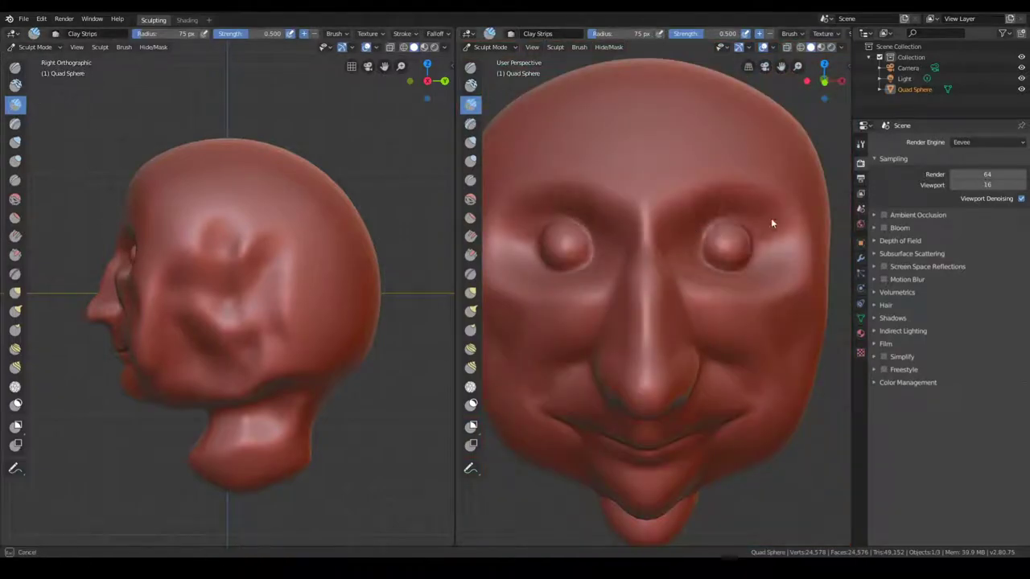
{"action": "mouse_move", "coordinate": [771, 218]}
{"action": "left_mouse_down"}
{"action": "mouse_move", "coordinate": [706, 247]}
{"action": "mouse_move", "coordinate": [747, 263]}
{"action": "left_mouse_up"}
{"action": "mouse_move", "coordinate": [747, 263]}
{"action": "middle_mouse_down"}
{"action": "mouse_move", "coordinate": [675, 259]}
{"action": "mouse_move", "coordinate": [681, 214]}
{"action": "middle_mouse_up"}
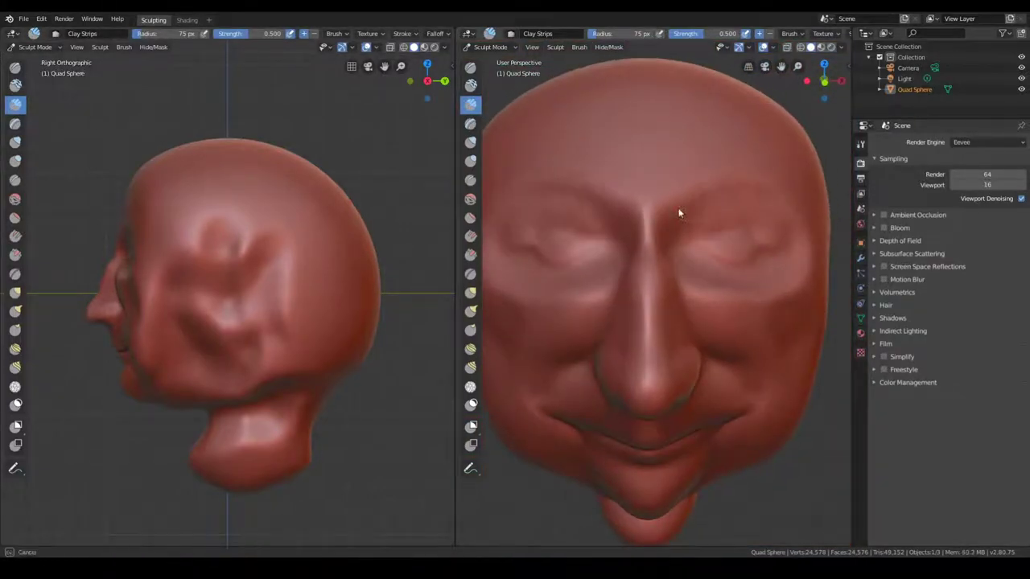
Step: Crease the eyelids using a smaller, stronger Crease brush
{"action": "key", "text": "shift+c"}
{"action": "scroll", "coordinate": [731, 210], "scroll_direction": "up", "scroll_amount": 2}
{"action": "scroll", "coordinate": [698, 282], "scroll_direction": "down", "scroll_amount": 2}
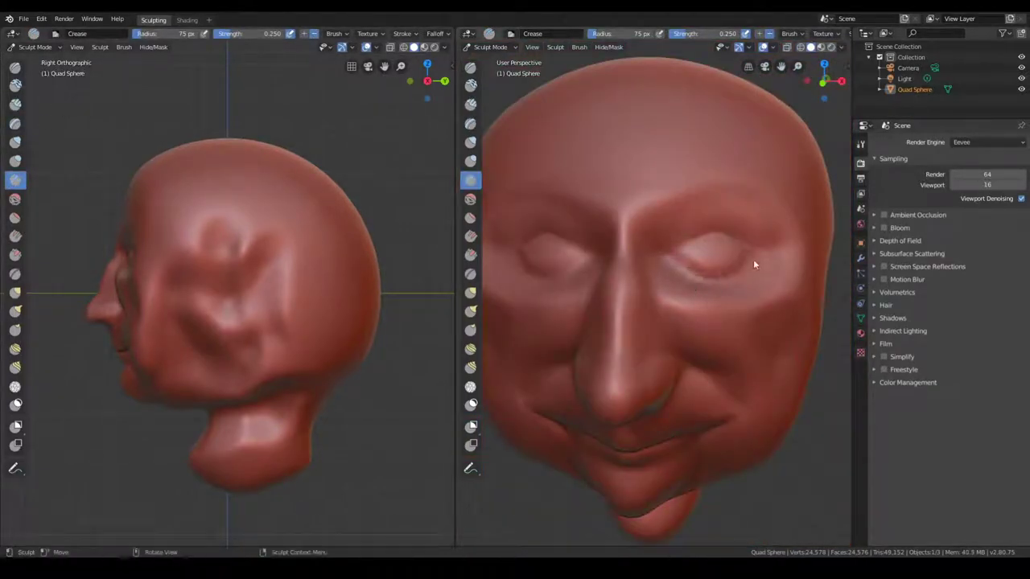
{"action": "scroll", "coordinate": [755, 264], "scroll_direction": "up", "scroll_amount": 3}
{"action": "scroll", "coordinate": [729, 256], "scroll_direction": "down", "scroll_amount": 3}
{"action": "key", "text": "f"}
{"action": "key", "text": "shift+f"}
{"action": "left_click", "coordinate": [708, 266]}
{"action": "scroll", "coordinate": [686, 282], "scroll_direction": "up", "scroll_amount": 4}
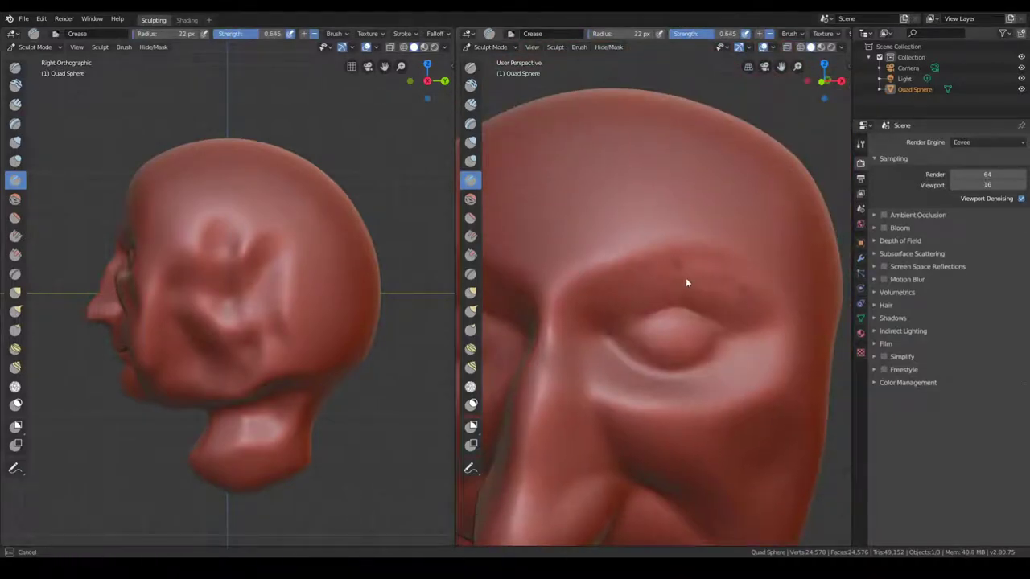
{"action": "scroll", "coordinate": [675, 286], "scroll_direction": "down", "scroll_amount": 5}
{"action": "scroll", "coordinate": [665, 295], "scroll_direction": "up", "scroll_amount": 5}
{"action": "scroll", "coordinate": [692, 283], "scroll_direction": "down", "scroll_amount": 3}
{"action": "scroll", "coordinate": [696, 298], "scroll_direction": "up", "scroll_amount": 3}
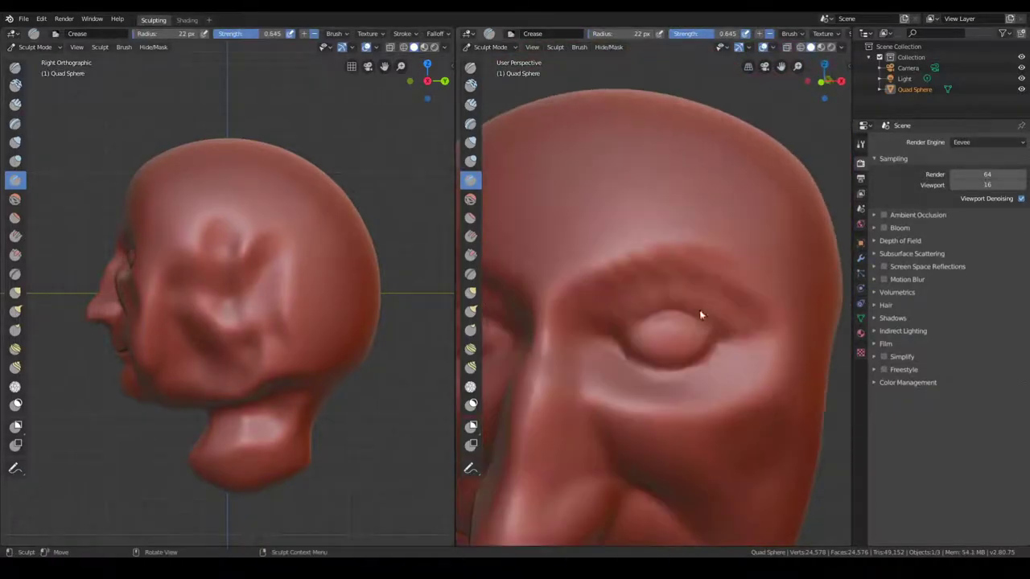
{"action": "scroll", "coordinate": [716, 312], "scroll_direction": "down", "scroll_amount": 1}
{"action": "scroll", "coordinate": [728, 313], "scroll_direction": "down", "scroll_amount": 4}
{"action": "scroll", "coordinate": [716, 313], "scroll_direction": "up", "scroll_amount": 4}
{"action": "scroll", "coordinate": [699, 303], "scroll_direction": "down", "scroll_amount": 3}
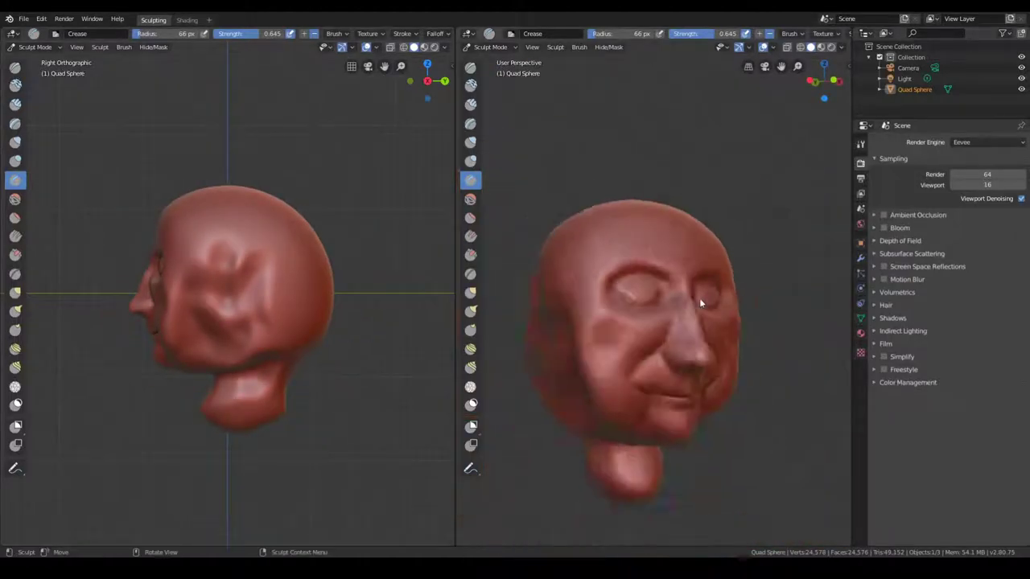
Step: Smooth the area around the eye with a higher-strength Smooth brush
{"action": "mouse_move", "coordinate": [699, 303]}
{"action": "middle_mouse_down"}
{"action": "mouse_move", "coordinate": [656, 309]}
{"action": "mouse_move", "coordinate": [580, 289]}
{"action": "middle_mouse_up"}
{"action": "scroll", "coordinate": [705, 293], "scroll_direction": "up", "scroll_amount": 5}
{"action": "scroll", "coordinate": [701, 293], "scroll_direction": "down", "scroll_amount": 4}
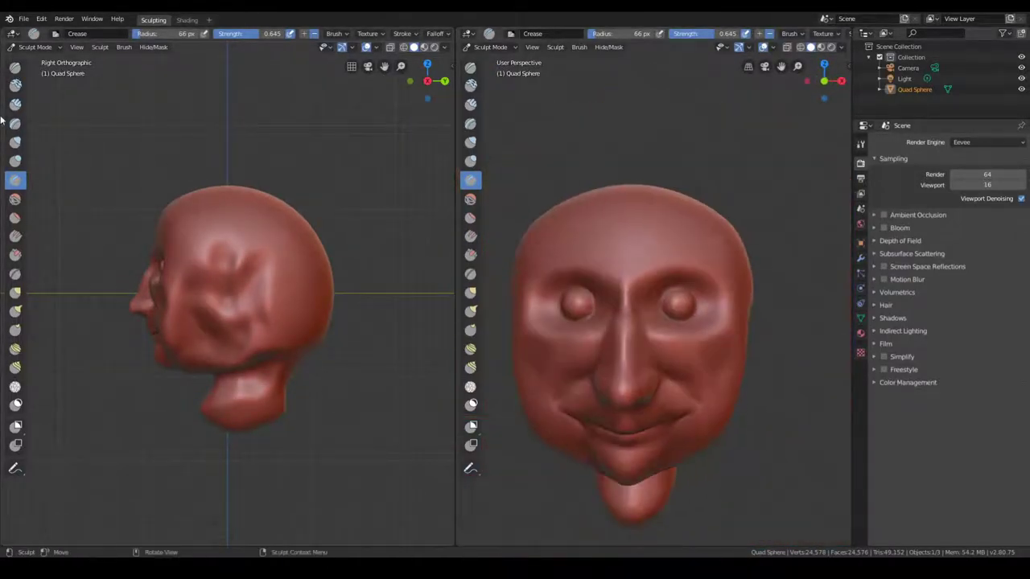
{"action": "middle_click_drag", "start_coordinate": [697, 324], "coordinate": [530, 316]}
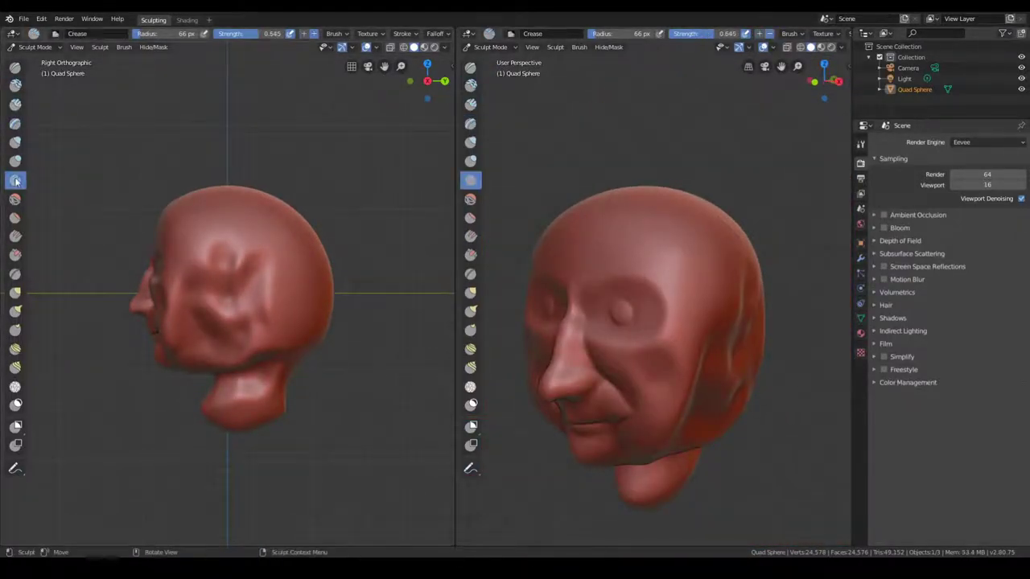
{"action": "scroll", "coordinate": [695, 273], "scroll_direction": "up", "scroll_amount": 4}
{"action": "scroll", "coordinate": [726, 317], "scroll_direction": "down", "scroll_amount": 4}
{"action": "middle_click_drag", "start_coordinate": [726, 317], "coordinate": [580, 310]}
{"action": "scroll", "coordinate": [580, 309], "scroll_direction": "up", "scroll_amount": 4}
{"action": "right_click", "coordinate": [580, 309]}
{"action": "left_click_drag", "start_coordinate": [580, 296], "coordinate": [643, 296]}
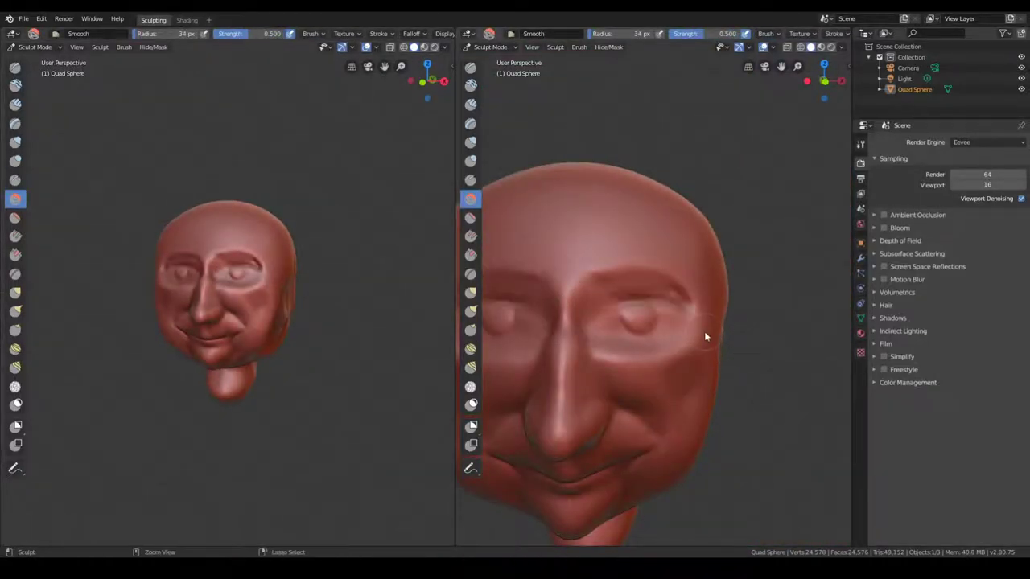
{"action": "left_click_drag", "start_coordinate": [704, 330], "coordinate": [668, 317]}
{"action": "middle_click_drag", "start_coordinate": [668, 317], "coordinate": [585, 338]}
{"action": "scroll", "coordinate": [656, 313], "scroll_direction": "up", "scroll_amount": 2}
Step: Refine the eye shape with the Grab and Draw brushes, checking from the front
{"action": "key", "text": "g"}
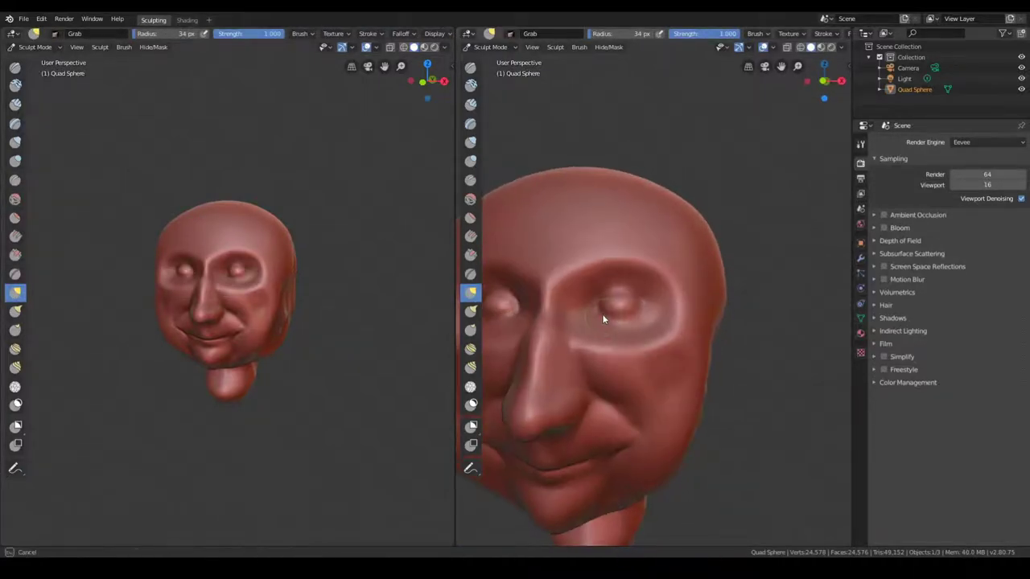
{"action": "key", "text": "x"}
{"action": "left_click_drag", "start_coordinate": [632, 303], "coordinate": [636, 306]}
{"action": "key", "text": "KP_1"}
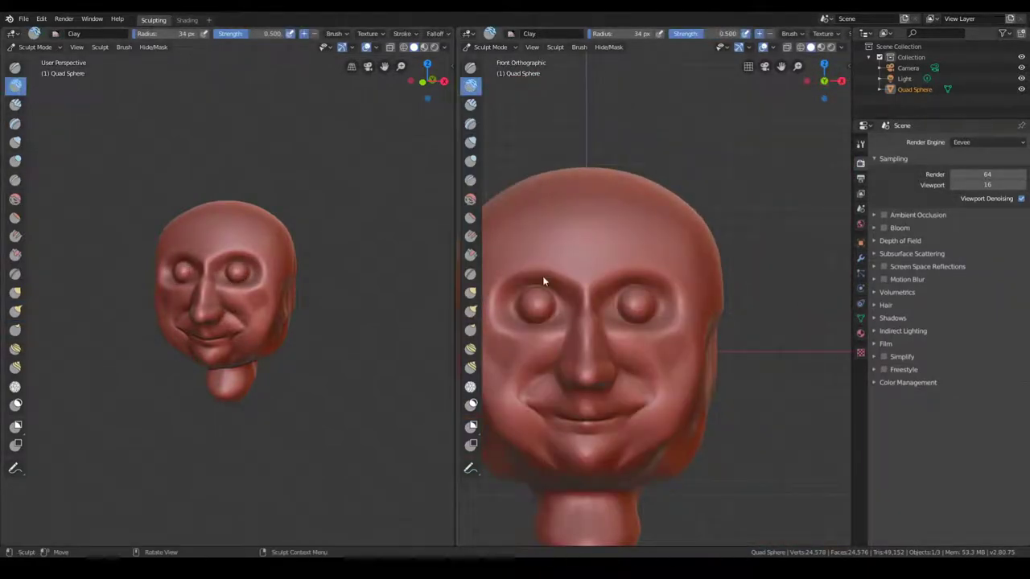
Step: Smooth the eyelids into narrow, heavy-lidded openings, inspecting from several angles
{"action": "mouse_move", "coordinate": [659, 299]}
{"action": "middle_mouse_down"}
{"action": "mouse_move", "coordinate": [528, 305]}
{"action": "mouse_move", "coordinate": [642, 305]}
{"action": "mouse_move", "coordinate": [7, 183]}
{"action": "middle_mouse_up"}
{"action": "scroll", "coordinate": [642, 304], "scroll_direction": "up", "scroll_amount": 3}
{"action": "key", "text": "shift+s"}
{"action": "mouse_move", "coordinate": [584, 300]}
{"action": "middle_mouse_down"}
{"action": "mouse_move", "coordinate": [561, 275]}
{"action": "mouse_move", "coordinate": [607, 298]}
{"action": "middle_mouse_up"}
{"action": "scroll", "coordinate": [606, 299], "scroll_direction": "up", "scroll_amount": 3}
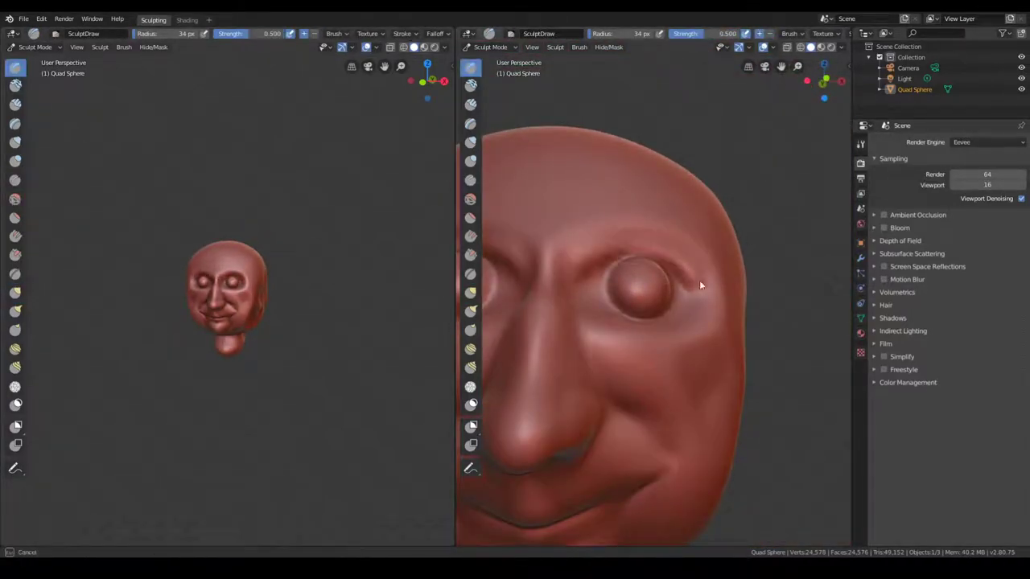
{"action": "mouse_move", "coordinate": [700, 285]}
{"action": "middle_mouse_down"}
{"action": "mouse_move", "coordinate": [639, 285]}
{"action": "mouse_move", "coordinate": [612, 340]}
{"action": "mouse_move", "coordinate": [588, 315]}
{"action": "mouse_move", "coordinate": [637, 278]}
{"action": "mouse_move", "coordinate": [2, 226]}
{"action": "middle_mouse_up"}
{"action": "scroll", "coordinate": [613, 306], "scroll_direction": "up", "scroll_amount": 3}
{"action": "scroll", "coordinate": [556, 361], "scroll_direction": "down", "scroll_amount": 2}
{"action": "scroll", "coordinate": [563, 301], "scroll_direction": "down", "scroll_amount": 2}
{"action": "scroll", "coordinate": [636, 277], "scroll_direction": "up", "scroll_amount": 3}
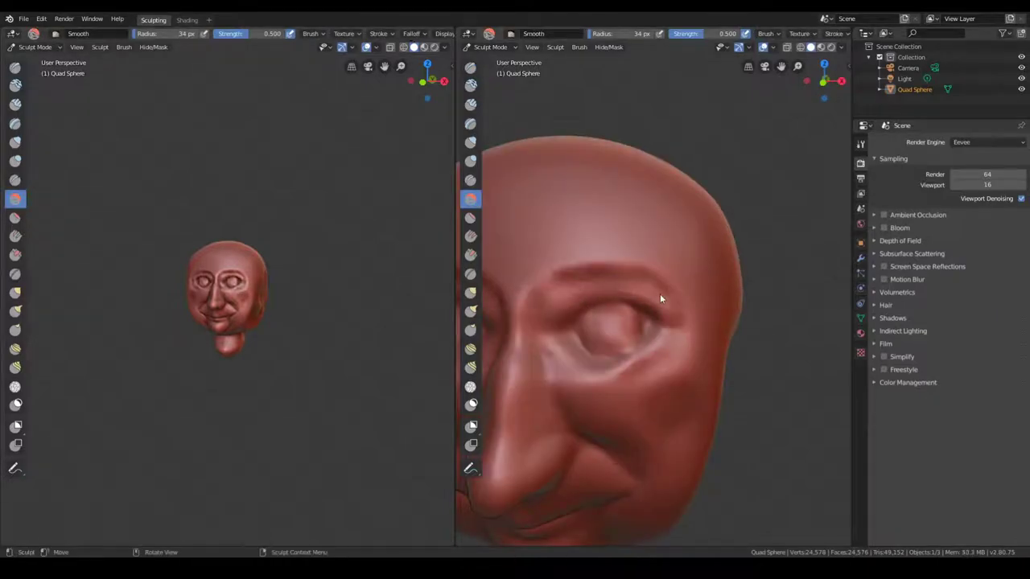
{"action": "mouse_move", "coordinate": [659, 296]}
{"action": "middle_mouse_down"}
{"action": "mouse_move", "coordinate": [659, 287]}
{"action": "mouse_move", "coordinate": [632, 327]}
{"action": "mouse_move", "coordinate": [687, 340]}
{"action": "mouse_move", "coordinate": [652, 330]}
{"action": "middle_mouse_up"}
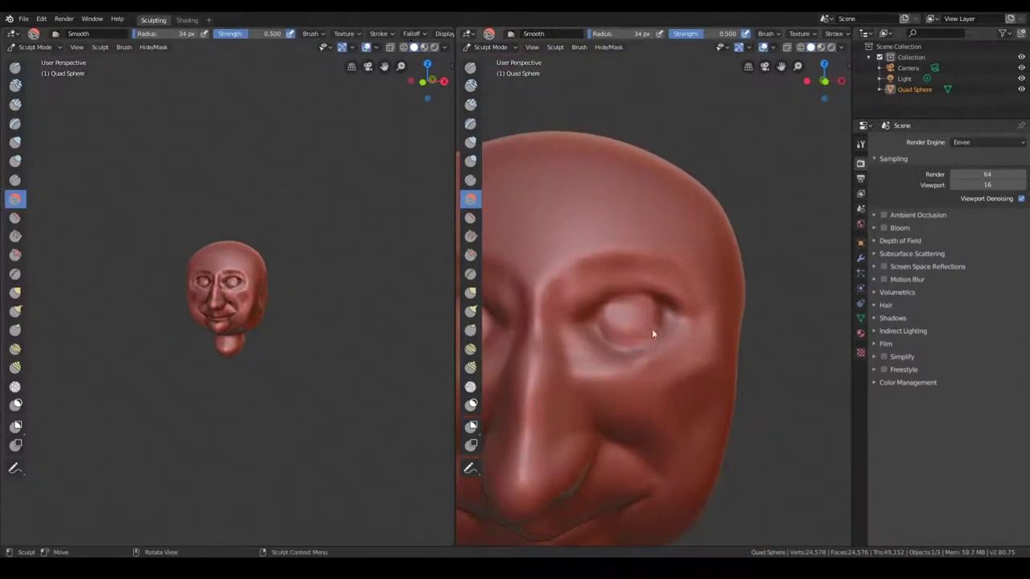
{"action": "scroll", "coordinate": [646, 299], "scroll_direction": "down", "scroll_amount": 3}
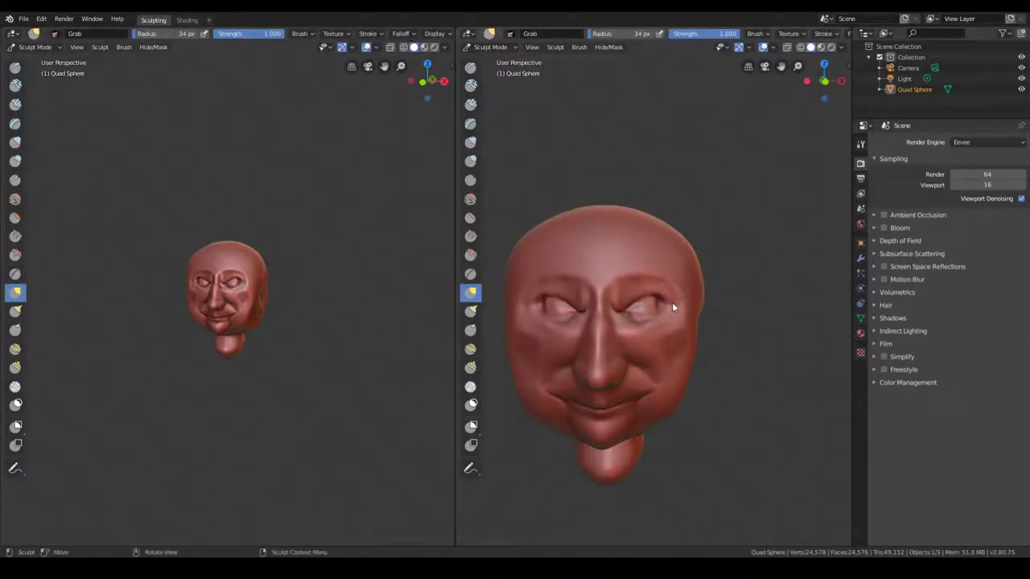
{"action": "mouse_move", "coordinate": [633, 318]}
{"action": "middle_mouse_down"}
{"action": "mouse_move", "coordinate": [584, 315]}
{"action": "mouse_move", "coordinate": [666, 311]}
{"action": "middle_mouse_up"}
{"action": "scroll", "coordinate": [665, 311], "scroll_direction": "up", "scroll_amount": 5}
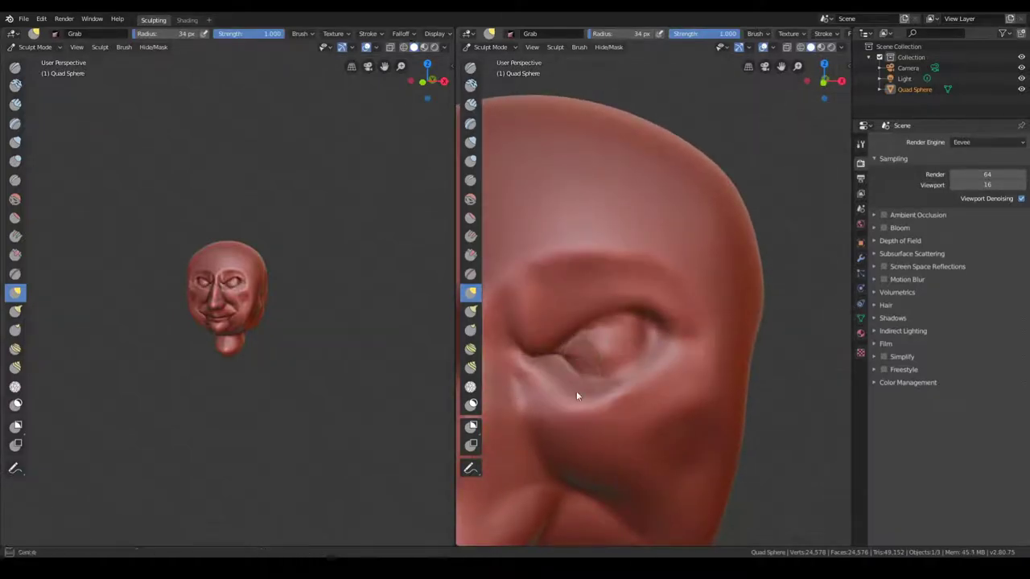
{"action": "mouse_move", "coordinate": [577, 391]}
{"action": "middle_mouse_down"}
{"action": "mouse_move", "coordinate": [519, 327]}
{"action": "mouse_move", "coordinate": [676, 360]}
{"action": "middle_mouse_up"}
Step: Build up heavier brows around the eyes with the Draw brush
{"action": "key", "text": "x"}
{"action": "scroll", "coordinate": [722, 365], "scroll_direction": "down", "scroll_amount": 3}
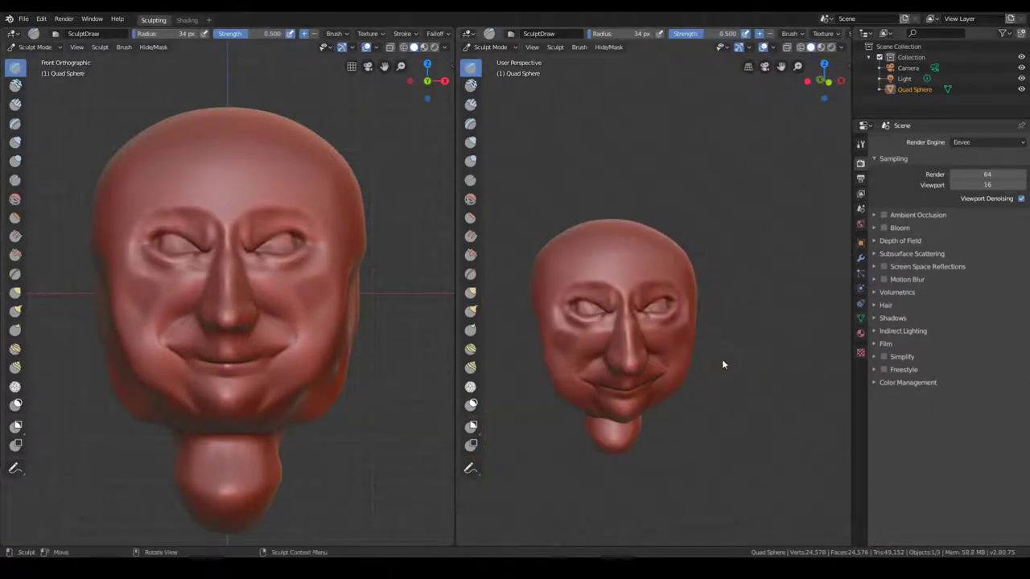
{"action": "scroll", "coordinate": [595, 257], "scroll_direction": "up", "scroll_amount": 5}
{"action": "middle_click_drag", "start_coordinate": [595, 257], "coordinate": [609, 342]}
{"action": "scroll", "coordinate": [608, 342], "scroll_direction": "down", "scroll_amount": 5}
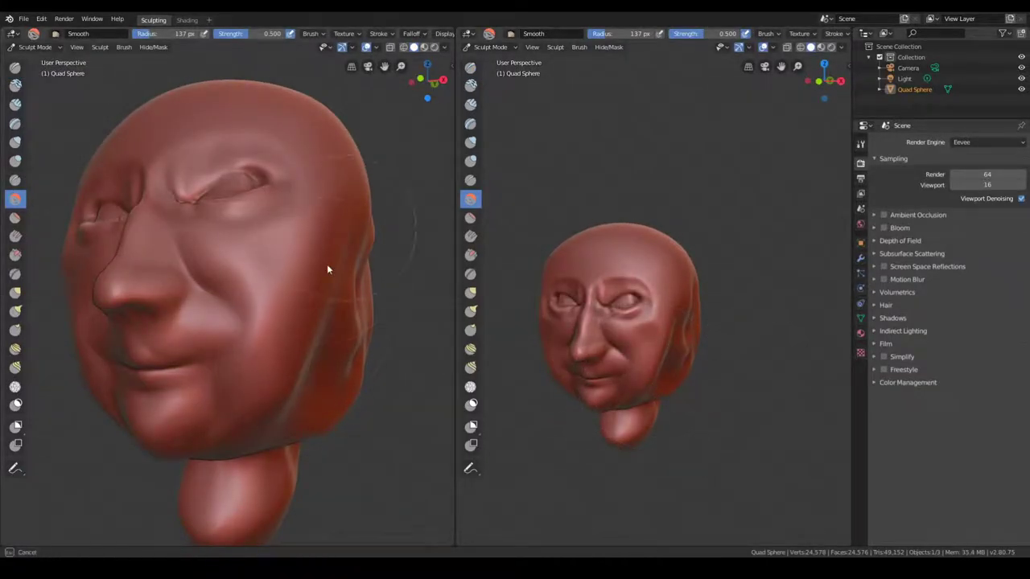
{"action": "middle_click_drag", "start_coordinate": [691, 370], "coordinate": [727, 386]}
{"action": "scroll", "coordinate": [683, 357], "scroll_direction": "up", "scroll_amount": 2}
{"action": "middle_click_drag", "start_coordinate": [141, 437], "coordinate": [257, 409]}
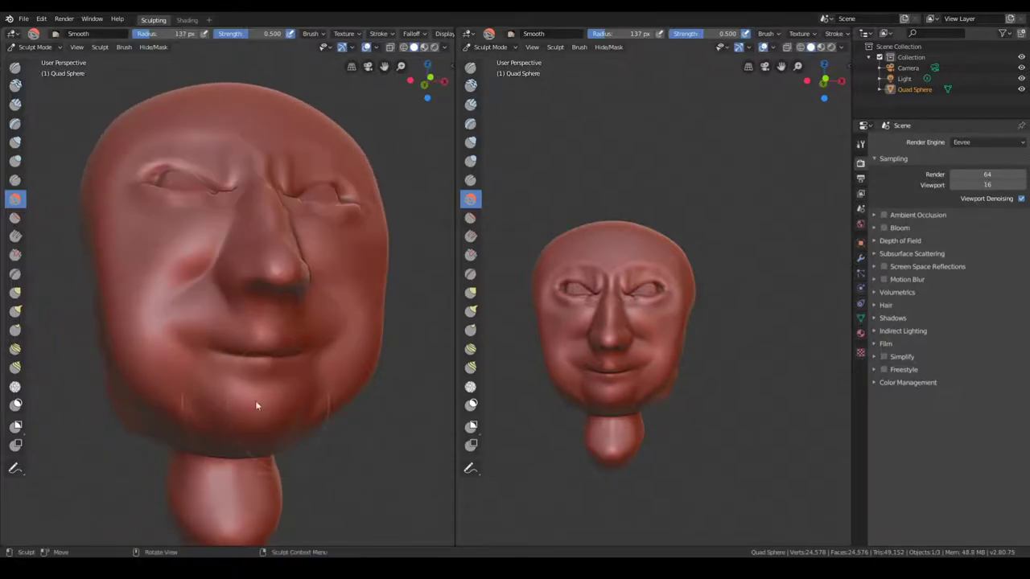
{"action": "mouse_move", "coordinate": [579, 406]}
{"action": "middle_mouse_down"}
{"action": "mouse_move", "coordinate": [604, 415]}
{"action": "mouse_move", "coordinate": [338, 361]}
{"action": "mouse_move", "coordinate": [169, 376]}
{"action": "middle_mouse_up"}
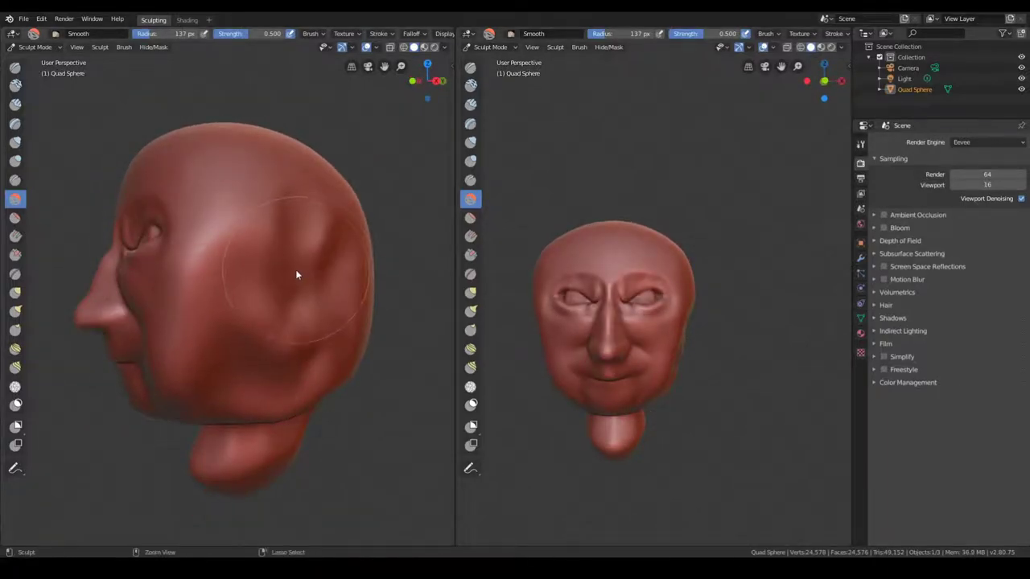
{"action": "scroll", "coordinate": [709, 363], "scroll_direction": "up", "scroll_amount": 3}
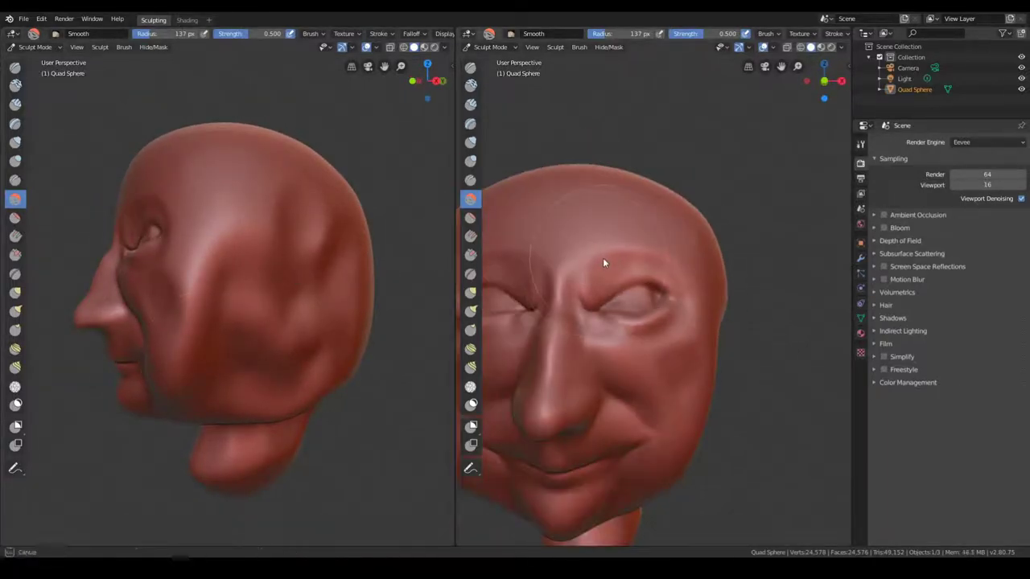
{"action": "scroll", "coordinate": [643, 302], "scroll_direction": "down", "scroll_amount": 1}
{"action": "mouse_move", "coordinate": [654, 287]}
{"action": "middle_mouse_down"}
{"action": "mouse_move", "coordinate": [743, 310]}
{"action": "mouse_move", "coordinate": [684, 311]}
{"action": "mouse_move", "coordinate": [687, 329]}
{"action": "mouse_move", "coordinate": [643, 362]}
{"action": "mouse_move", "coordinate": [744, 351]}
{"action": "mouse_move", "coordinate": [669, 249]}
{"action": "mouse_move", "coordinate": [646, 250]}
{"action": "mouse_move", "coordinate": [752, 149]}
{"action": "middle_mouse_up"}
{"action": "scroll", "coordinate": [676, 321], "scroll_direction": "down", "scroll_amount": 2}
{"action": "scroll", "coordinate": [680, 331], "scroll_direction": "up", "scroll_amount": 1}
Step: Smooth the cranium with a much larger Clay and Smooth brush
{"action": "key", "text": "c"}
{"action": "scroll", "coordinate": [679, 331], "scroll_direction": "down", "scroll_amount": 2}
{"action": "key", "text": "f"}
{"action": "left_click", "coordinate": [646, 235]}
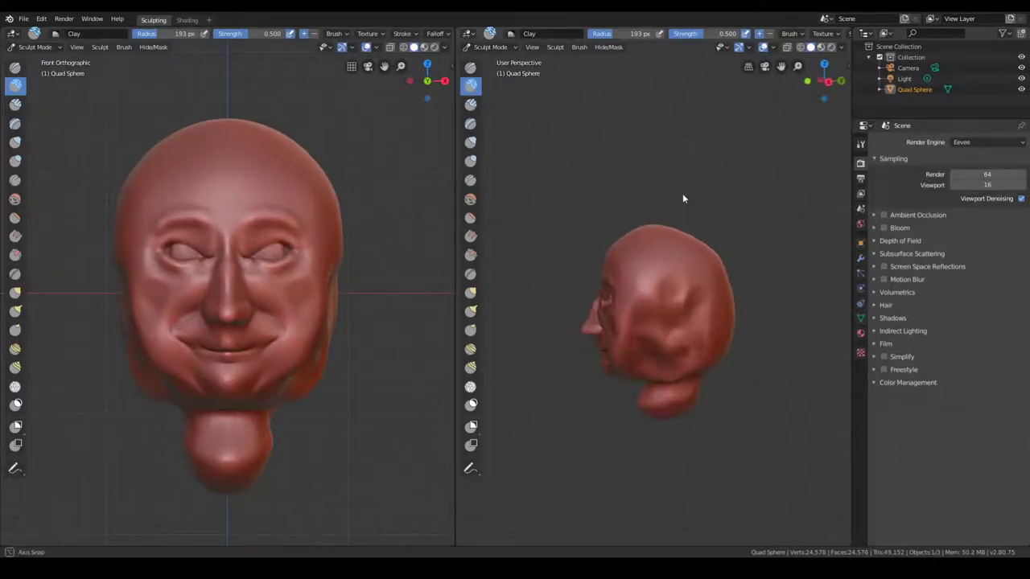
{"action": "scroll", "coordinate": [692, 161], "scroll_direction": "up", "scroll_amount": 2}
{"action": "key", "text": "shift+s"}
{"action": "middle_click_drag", "start_coordinate": [699, 110], "coordinate": [670, 301]}
{"action": "mouse_move", "coordinate": [660, 400]}
{"action": "middle_mouse_down"}
{"action": "mouse_move", "coordinate": [668, 384]}
{"action": "mouse_move", "coordinate": [735, 384]}
{"action": "mouse_move", "coordinate": [810, 421]}
{"action": "mouse_move", "coordinate": [667, 378]}
{"action": "mouse_move", "coordinate": [659, 306]}
{"action": "middle_mouse_up"}
{"action": "key", "text": "KP_7"}
Step: Draw a hair ridge down the centre of the head with a smaller Draw brush
{"action": "key", "text": "x"}
{"action": "key", "text": "f"}
{"action": "left_click", "coordinate": [584, 324]}
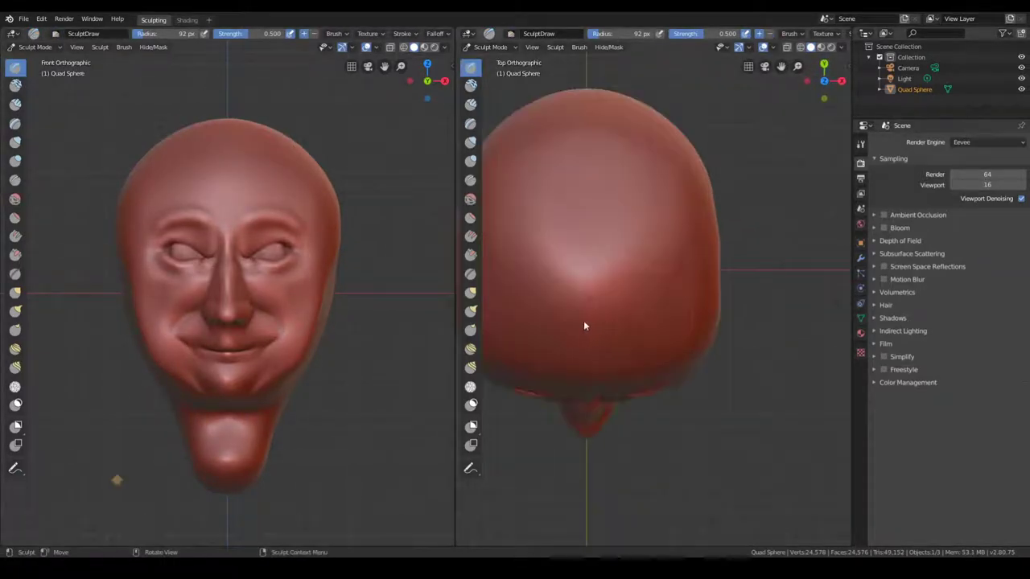
{"action": "left_click_drag", "start_coordinate": [620, 322], "coordinate": [620, 234]}
{"action": "middle_click_drag", "start_coordinate": [667, 239], "coordinate": [710, 351]}
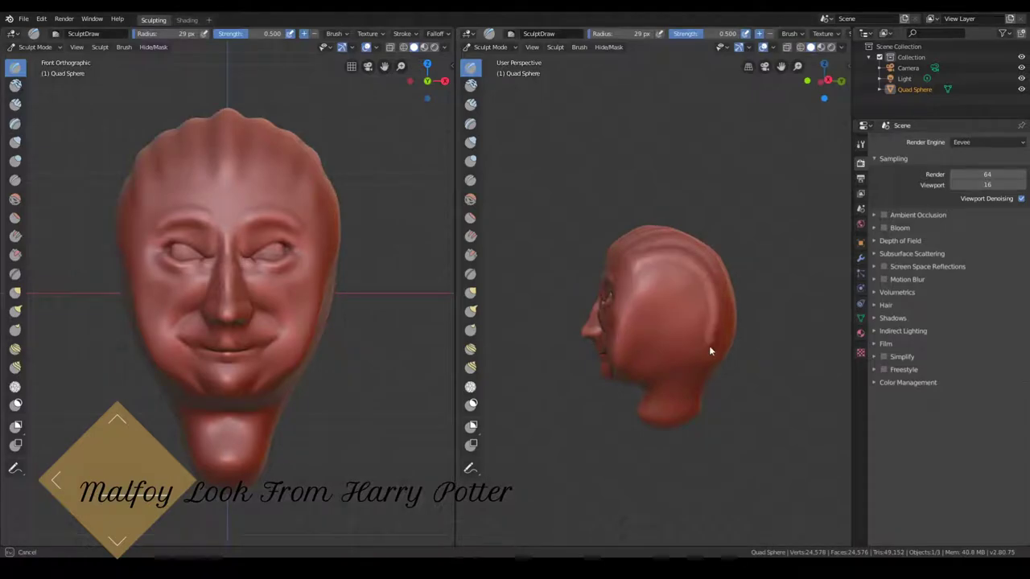
{"action": "middle_click_drag", "start_coordinate": [653, 285], "coordinate": [684, 256]}
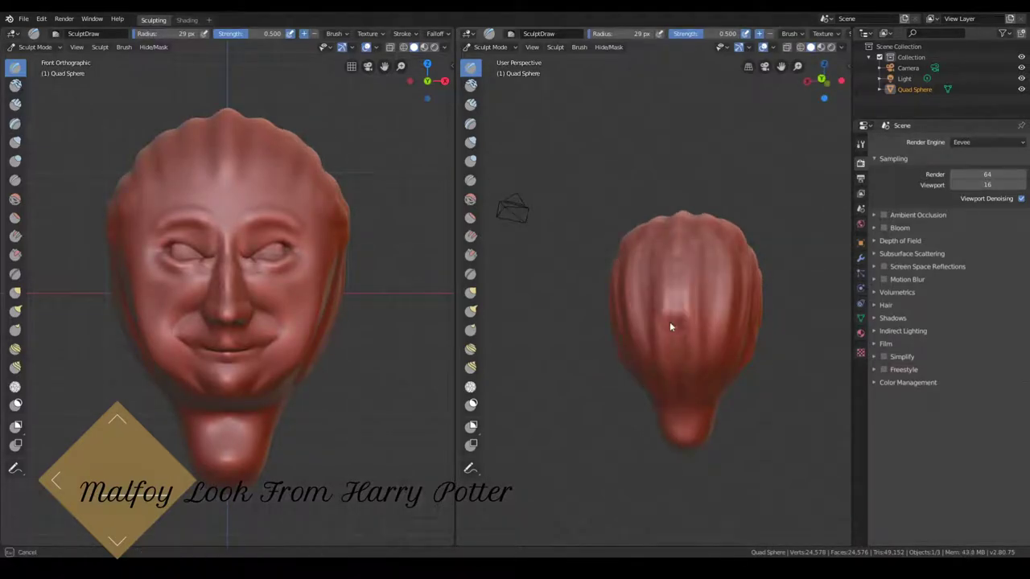
{"action": "mouse_move", "coordinate": [670, 322]}
{"action": "middle_mouse_down"}
{"action": "mouse_move", "coordinate": [805, 333]}
{"action": "mouse_move", "coordinate": [671, 384]}
{"action": "mouse_move", "coordinate": [731, 318]}
{"action": "mouse_move", "coordinate": [631, 194]}
{"action": "middle_mouse_up"}
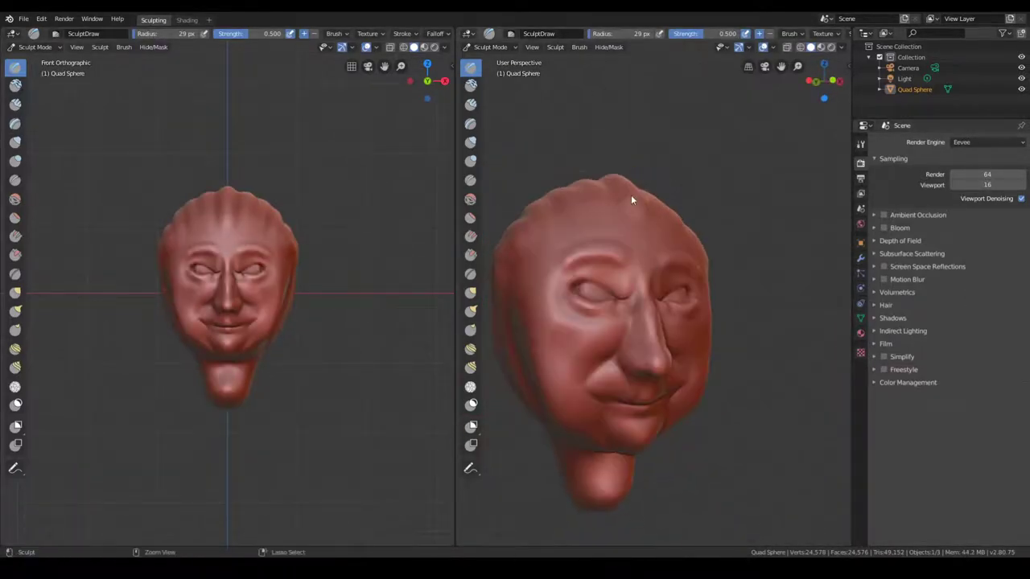
Step: Sculpt rough hair strands over the back of the head with a 15 px brush
{"action": "left_click", "coordinate": [641, 164]}
{"action": "key", "text": "KP_7"}
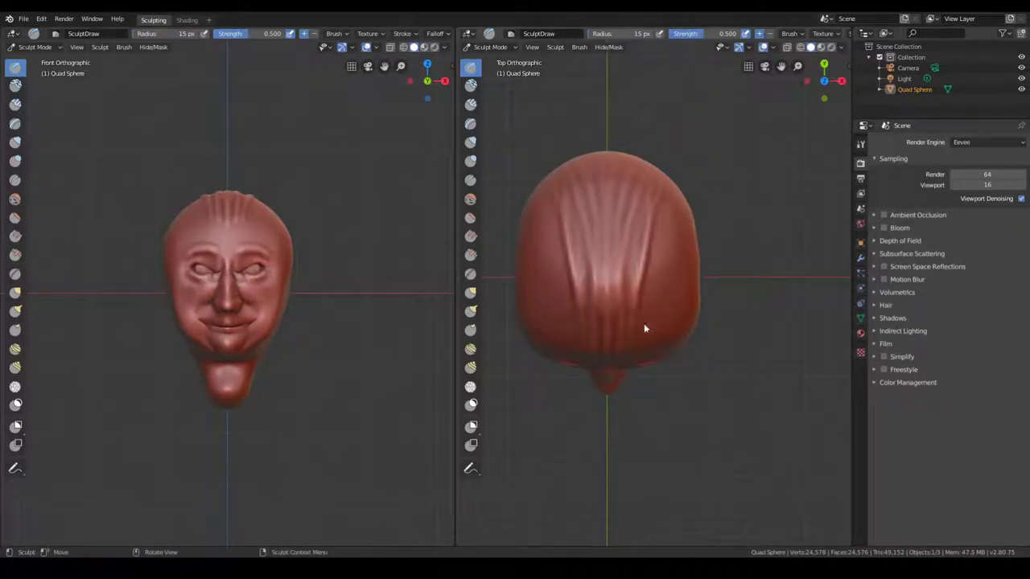
{"action": "mouse_move", "coordinate": [631, 225]}
{"action": "middle_mouse_down"}
{"action": "mouse_move", "coordinate": [642, 250]}
{"action": "mouse_move", "coordinate": [724, 304]}
{"action": "middle_mouse_up"}
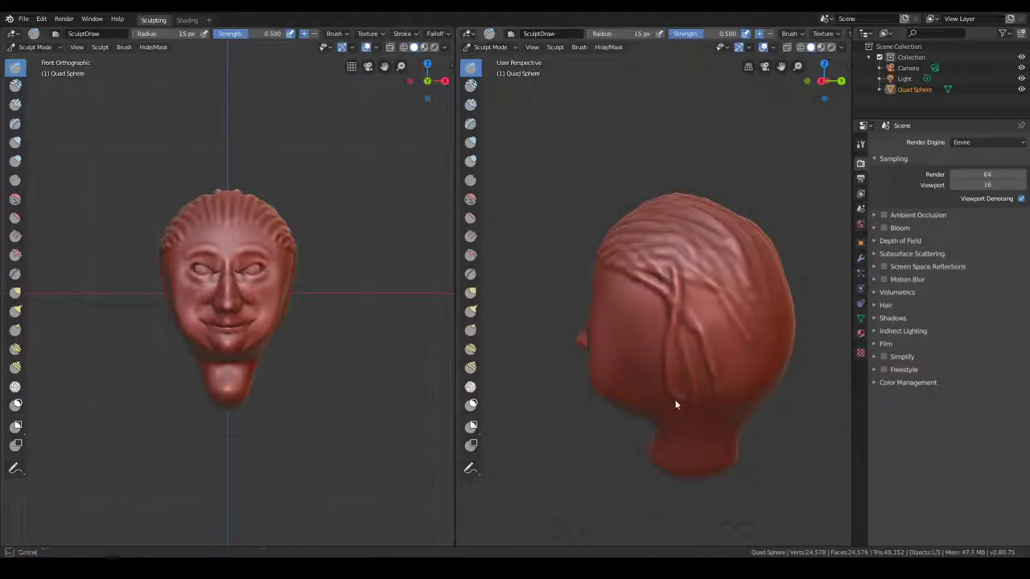
{"action": "middle_click_drag", "start_coordinate": [676, 405], "coordinate": [708, 339]}
{"action": "middle_click_drag", "start_coordinate": [749, 376], "coordinate": [674, 423]}
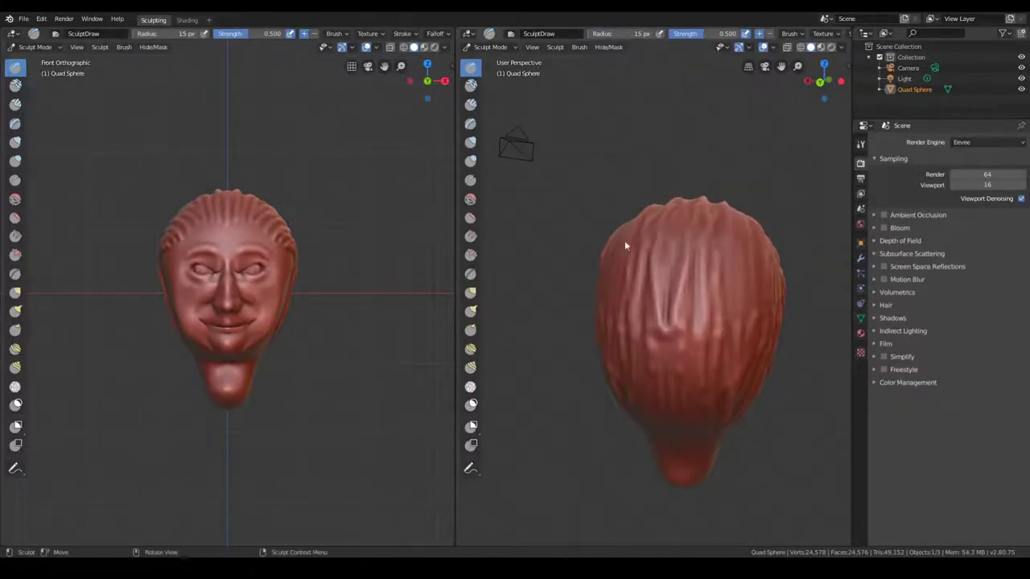
{"action": "mouse_move", "coordinate": [624, 245]}
{"action": "middle_mouse_down"}
{"action": "mouse_move", "coordinate": [576, 396]}
{"action": "mouse_move", "coordinate": [593, 345]}
{"action": "mouse_move", "coordinate": [667, 294]}
{"action": "mouse_move", "coordinate": [543, 402]}
{"action": "mouse_move", "coordinate": [700, 411]}
{"action": "mouse_move", "coordinate": [698, 304]}
{"action": "middle_mouse_up"}
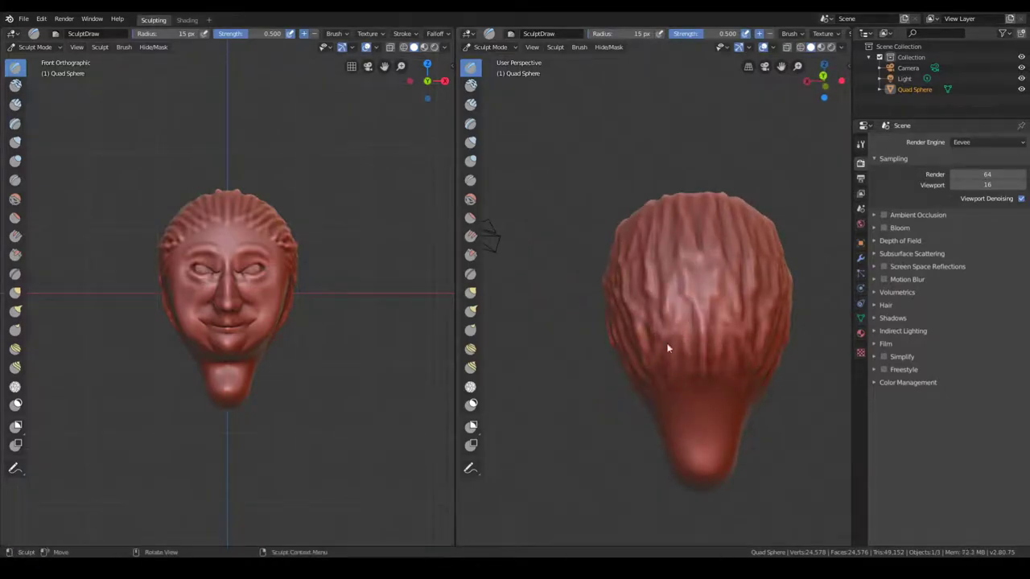
{"action": "mouse_move", "coordinate": [667, 348]}
{"action": "middle_mouse_down"}
{"action": "mouse_move", "coordinate": [828, 393]}
{"action": "mouse_move", "coordinate": [727, 354]}
{"action": "mouse_move", "coordinate": [614, 340]}
{"action": "mouse_move", "coordinate": [695, 350]}
{"action": "mouse_move", "coordinate": [595, 325]}
{"action": "middle_mouse_up"}
{"action": "key", "text": "shift+s"}
{"action": "key", "text": "c"}
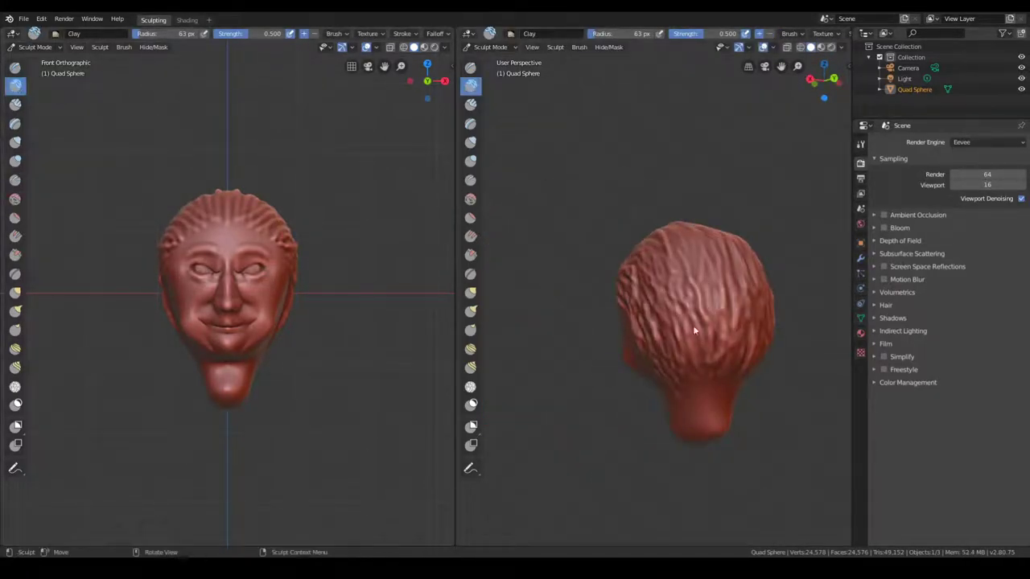
{"action": "mouse_move", "coordinate": [647, 374]}
{"action": "middle_mouse_down"}
{"action": "mouse_move", "coordinate": [689, 345]}
{"action": "mouse_move", "coordinate": [633, 371]}
{"action": "mouse_move", "coordinate": [695, 337]}
{"action": "mouse_move", "coordinate": [610, 361]}
{"action": "mouse_move", "coordinate": [635, 324]}
{"action": "mouse_move", "coordinate": [597, 387]}
{"action": "mouse_move", "coordinate": [689, 351]}
{"action": "mouse_move", "coordinate": [560, 321]}
{"action": "middle_mouse_up"}
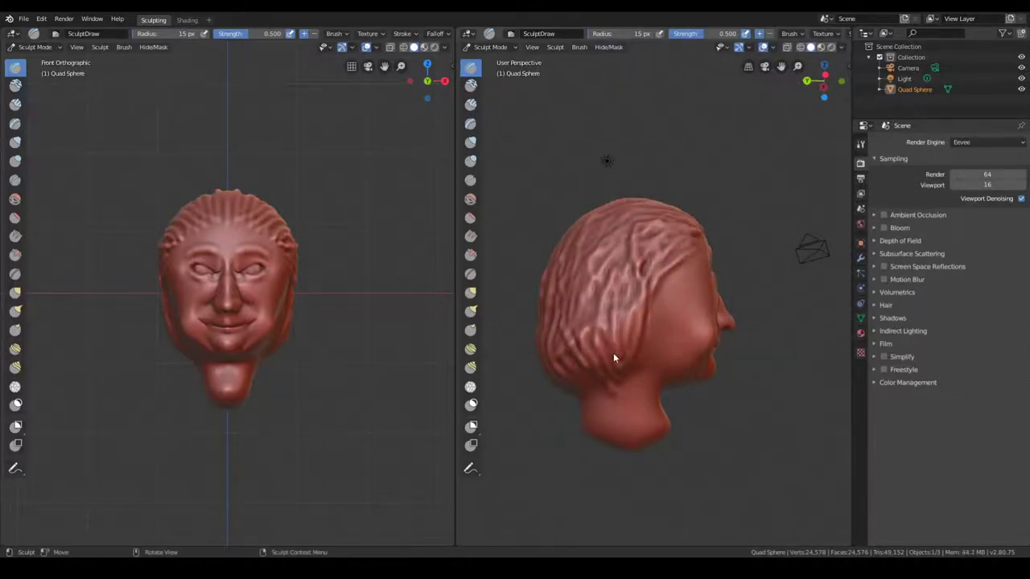
{"action": "mouse_move", "coordinate": [613, 353]}
{"action": "middle_mouse_down"}
{"action": "mouse_move", "coordinate": [748, 297]}
{"action": "mouse_move", "coordinate": [556, 323]}
{"action": "mouse_move", "coordinate": [642, 298]}
{"action": "mouse_move", "coordinate": [560, 324]}
{"action": "mouse_move", "coordinate": [702, 342]}
{"action": "mouse_move", "coordinate": [671, 321]}
{"action": "middle_mouse_up"}
{"action": "scroll", "coordinate": [701, 342], "scroll_direction": "up", "scroll_amount": 3}
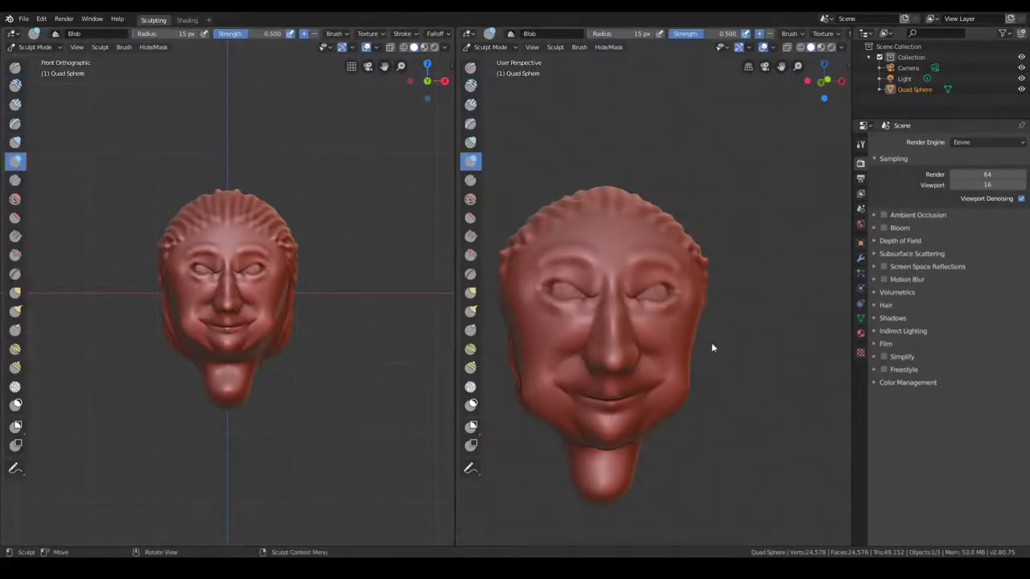
Step: Raise ear bulges on both sides of the head with the Layer brush
{"action": "key", "text": "ctrl+z"}
{"action": "left_click", "coordinate": [15, 124]}
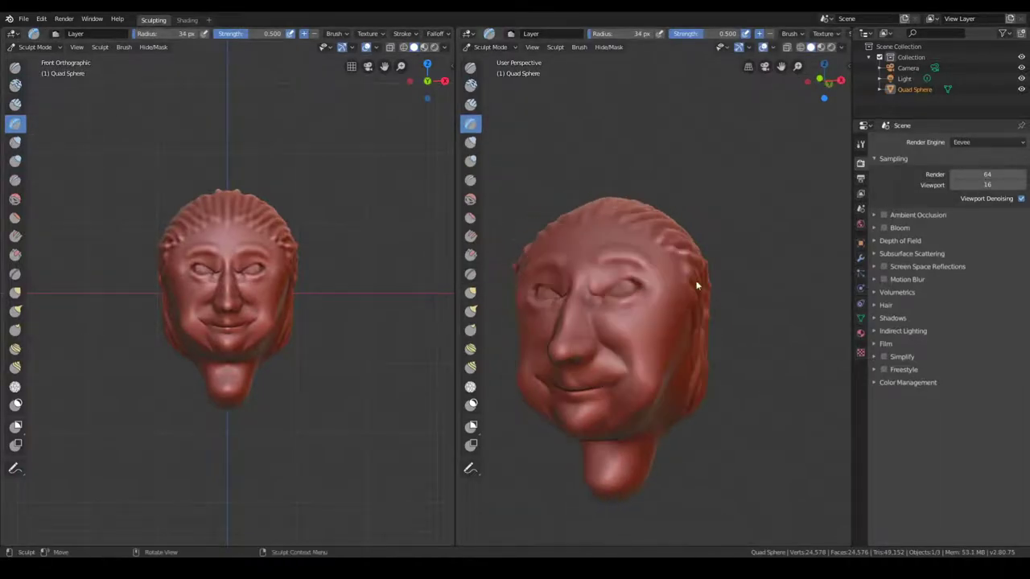
{"action": "mouse_move", "coordinate": [697, 282]}
{"action": "middle_mouse_down"}
{"action": "mouse_move", "coordinate": [680, 340]}
{"action": "mouse_move", "coordinate": [623, 413]}
{"action": "mouse_move", "coordinate": [684, 399]}
{"action": "mouse_move", "coordinate": [646, 392]}
{"action": "mouse_move", "coordinate": [604, 337]}
{"action": "mouse_move", "coordinate": [633, 330]}
{"action": "mouse_move", "coordinate": [663, 362]}
{"action": "mouse_move", "coordinate": [701, 304]}
{"action": "mouse_move", "coordinate": [811, 346]}
{"action": "middle_mouse_up"}
{"action": "key", "text": "ctrl+z"}
{"action": "scroll", "coordinate": [684, 399], "scroll_direction": "up", "scroll_amount": 3}
{"action": "scroll", "coordinate": [605, 343], "scroll_direction": "down", "scroll_amount": 3}
{"action": "scroll", "coordinate": [600, 361], "scroll_direction": "up", "scroll_amount": 3}
{"action": "key", "text": "ctrl+shift+z"}
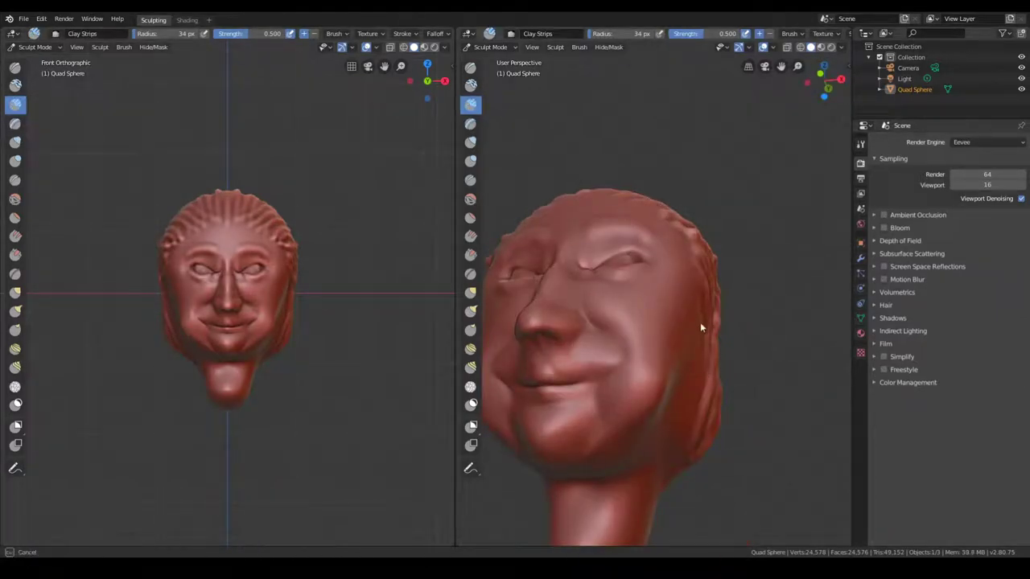
Step: Pull the ear out from the side of the head with the Grab brush
{"action": "key", "text": "g"}
{"action": "mouse_move", "coordinate": [700, 322]}
{"action": "middle_mouse_down"}
{"action": "mouse_move", "coordinate": [609, 366]}
{"action": "mouse_move", "coordinate": [778, 383]}
{"action": "middle_mouse_up"}
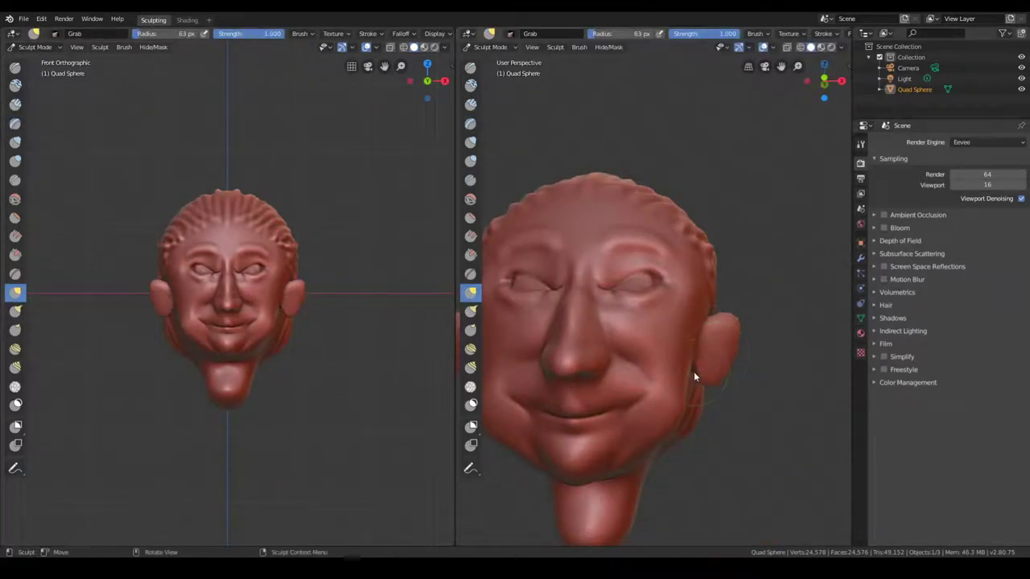
{"action": "mouse_move", "coordinate": [694, 372]}
{"action": "middle_mouse_down"}
{"action": "mouse_move", "coordinate": [761, 420]}
{"action": "mouse_move", "coordinate": [667, 386]}
{"action": "mouse_move", "coordinate": [683, 338]}
{"action": "mouse_move", "coordinate": [692, 351]}
{"action": "mouse_move", "coordinate": [700, 312]}
{"action": "middle_mouse_up"}
{"action": "middle_click_drag", "start_coordinate": [691, 352], "coordinate": [564, 354]}
Step: Orbit around the face, side hair and back of the head while switching between Clay Strips and Grab
{"action": "key", "text": "c"}
{"action": "middle_click_drag", "start_coordinate": [346, 266], "coordinate": [372, 259]}
{"action": "scroll", "coordinate": [372, 258], "scroll_direction": "up", "scroll_amount": 3}
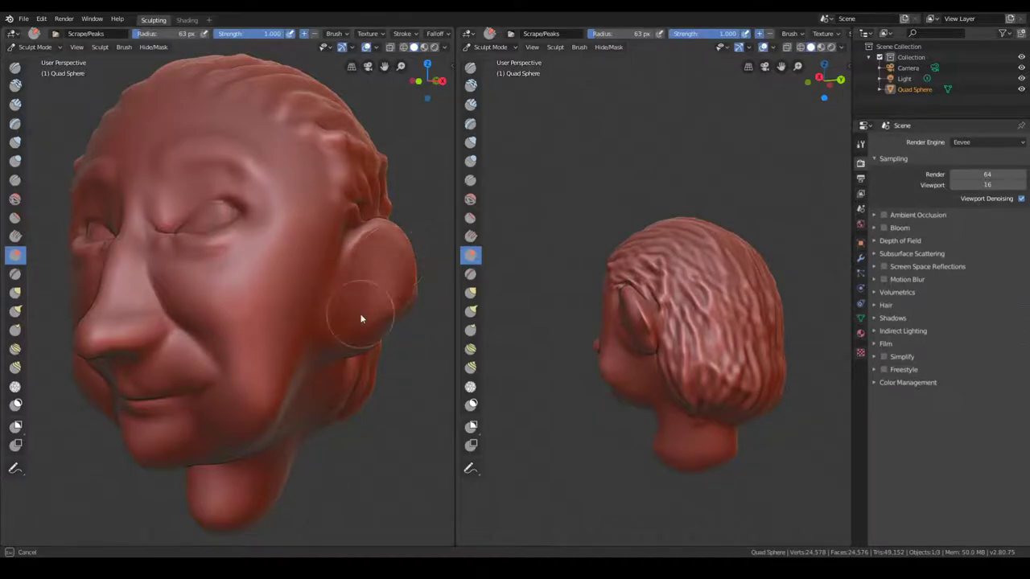
{"action": "scroll", "coordinate": [350, 292], "scroll_direction": "down", "scroll_amount": 3}
{"action": "mouse_move", "coordinate": [256, 311]}
{"action": "middle_mouse_down"}
{"action": "mouse_move", "coordinate": [179, 305]}
{"action": "mouse_move", "coordinate": [276, 257]}
{"action": "mouse_move", "coordinate": [207, 294]}
{"action": "mouse_move", "coordinate": [230, 329]}
{"action": "middle_mouse_up"}
{"action": "scroll", "coordinate": [230, 329], "scroll_direction": "up", "scroll_amount": 4}
{"action": "middle_click_drag", "start_coordinate": [655, 333], "coordinate": [424, 315]}
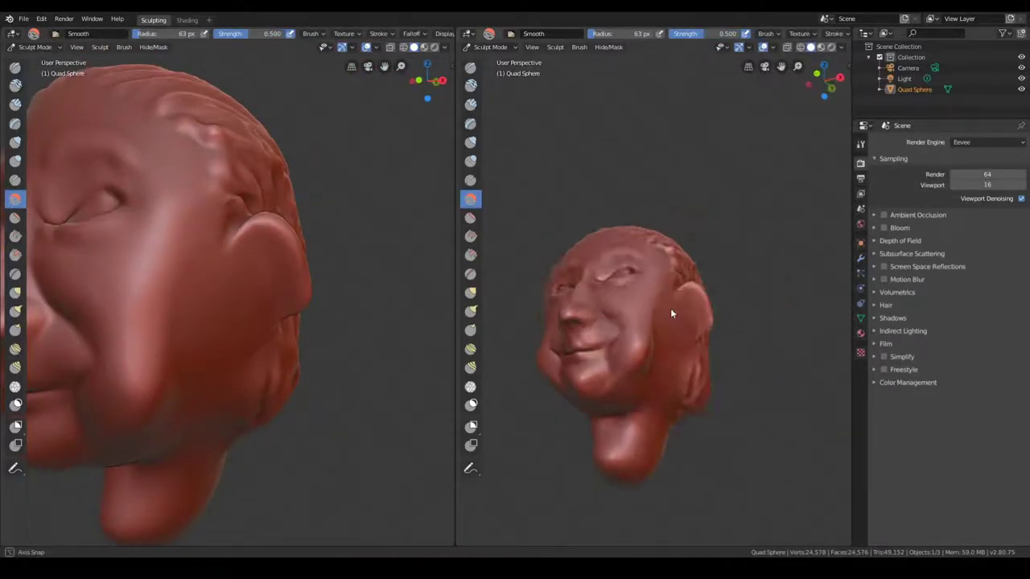
{"action": "middle_click_drag", "start_coordinate": [672, 314], "coordinate": [703, 341]}
{"action": "key", "text": "g"}
{"action": "middle_click_drag", "start_coordinate": [285, 322], "coordinate": [213, 316]}
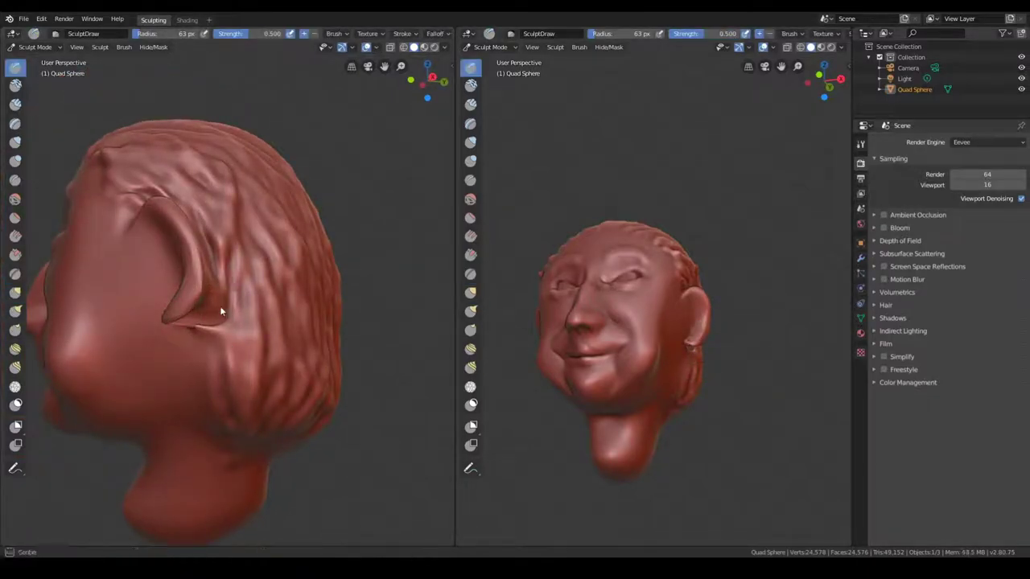
{"action": "scroll", "coordinate": [310, 333], "scroll_direction": "down", "scroll_amount": 3}
{"action": "middle_click_drag", "start_coordinate": [310, 333], "coordinate": [265, 322]}
{"action": "scroll", "coordinate": [644, 338], "scroll_direction": "up", "scroll_amount": 5}
Step: Carve a crease along the edge of the ear with the Crease brush
{"action": "key", "text": "shift+c"}
{"action": "mouse_move", "coordinate": [643, 338]}
{"action": "middle_mouse_down"}
{"action": "mouse_move", "coordinate": [697, 406]}
{"action": "mouse_move", "coordinate": [783, 341]}
{"action": "mouse_move", "coordinate": [643, 338]}
{"action": "mouse_move", "coordinate": [658, 349]}
{"action": "mouse_move", "coordinate": [541, 376]}
{"action": "middle_mouse_up"}
{"action": "scroll", "coordinate": [707, 403], "scroll_direction": "down", "scroll_amount": 4}
{"action": "scroll", "coordinate": [746, 367], "scroll_direction": "up", "scroll_amount": 1}
{"action": "scroll", "coordinate": [644, 338], "scroll_direction": "down", "scroll_amount": 1}
{"action": "scroll", "coordinate": [652, 337], "scroll_direction": "up", "scroll_amount": 1}
{"action": "scroll", "coordinate": [685, 349], "scroll_direction": "up", "scroll_amount": 2}
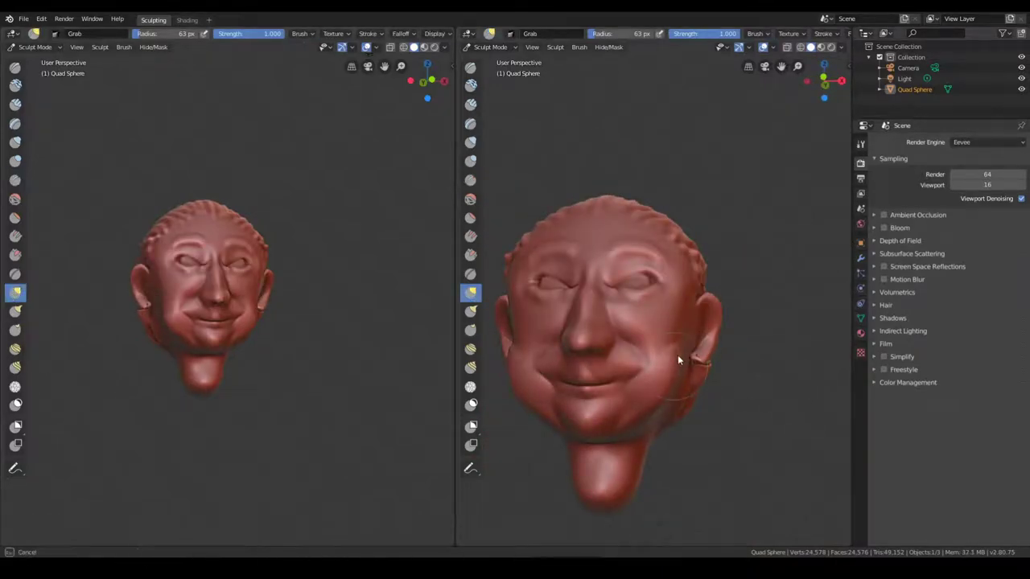
{"action": "scroll", "coordinate": [677, 360], "scroll_direction": "down", "scroll_amount": 2}
Step: Inspect the head from all sides and undo the horns accidentally pulled from it
{"action": "mouse_move", "coordinate": [678, 361]}
{"action": "middle_mouse_down"}
{"action": "mouse_move", "coordinate": [654, 320]}
{"action": "mouse_move", "coordinate": [654, 348]}
{"action": "middle_mouse_up"}
{"action": "left_click_drag", "start_coordinate": [414, 421], "coordinate": [669, 345]}
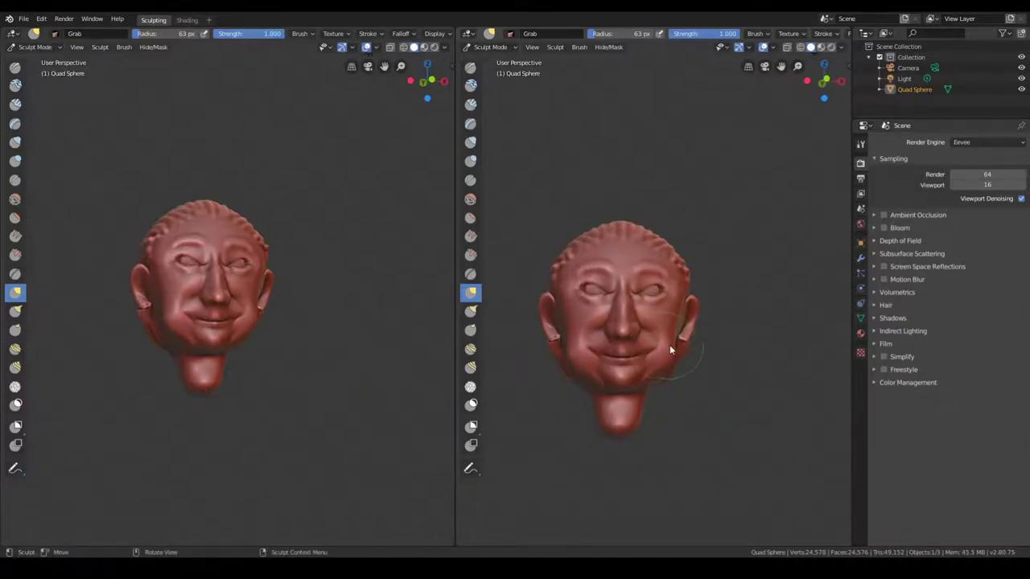
{"action": "mouse_move", "coordinate": [676, 338]}
{"action": "middle_mouse_down"}
{"action": "mouse_move", "coordinate": [480, 405]}
{"action": "mouse_move", "coordinate": [645, 394]}
{"action": "middle_mouse_up"}
{"action": "scroll", "coordinate": [646, 393], "scroll_direction": "up", "scroll_amount": 2}
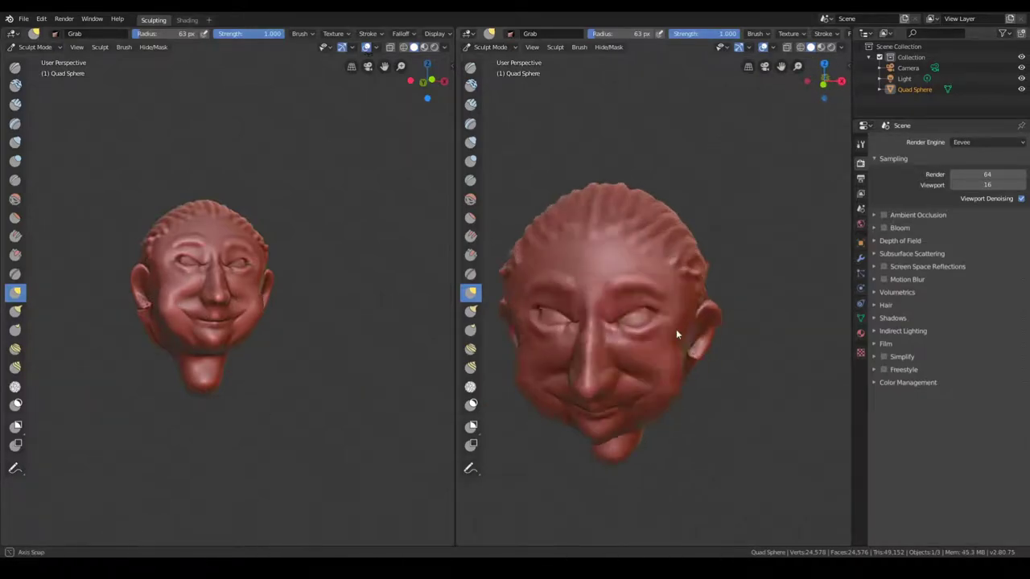
{"action": "mouse_move", "coordinate": [676, 329]}
{"action": "middle_mouse_down"}
{"action": "mouse_move", "coordinate": [683, 303]}
{"action": "mouse_move", "coordinate": [667, 233]}
{"action": "mouse_move", "coordinate": [630, 255]}
{"action": "mouse_move", "coordinate": [633, 364]}
{"action": "mouse_move", "coordinate": [688, 332]}
{"action": "mouse_move", "coordinate": [573, 335]}
{"action": "mouse_move", "coordinate": [685, 343]}
{"action": "mouse_move", "coordinate": [589, 282]}
{"action": "mouse_move", "coordinate": [650, 385]}
{"action": "mouse_move", "coordinate": [682, 364]}
{"action": "mouse_move", "coordinate": [761, 374]}
{"action": "mouse_move", "coordinate": [553, 373]}
{"action": "mouse_move", "coordinate": [647, 357]}
{"action": "mouse_move", "coordinate": [681, 333]}
{"action": "mouse_move", "coordinate": [570, 357]}
{"action": "mouse_move", "coordinate": [803, 403]}
{"action": "mouse_move", "coordinate": [525, 405]}
{"action": "mouse_move", "coordinate": [694, 399]}
{"action": "mouse_move", "coordinate": [561, 383]}
{"action": "mouse_move", "coordinate": [593, 412]}
{"action": "mouse_move", "coordinate": [571, 353]}
{"action": "mouse_move", "coordinate": [782, 431]}
{"action": "mouse_move", "coordinate": [616, 421]}
{"action": "middle_mouse_up"}
{"action": "key", "text": "ctrl+z"}
{"action": "scroll", "coordinate": [655, 345], "scroll_direction": "up", "scroll_amount": 3}
{"action": "scroll", "coordinate": [666, 348], "scroll_direction": "down", "scroll_amount": 3}
{"action": "key", "text": "x"}
{"action": "key", "text": "k"}
{"action": "key", "text": "g"}
Step: Pull the hair down behind the ears with the Snake Hook brush
{"action": "key", "text": "k"}
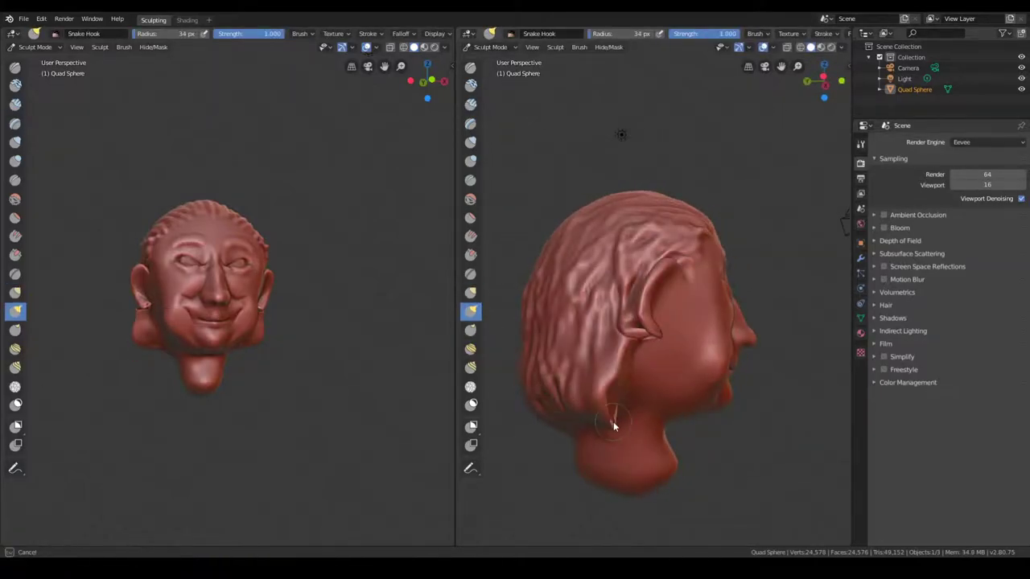
{"action": "left_click_drag", "start_coordinate": [617, 421], "coordinate": [623, 491]}
{"action": "middle_click_drag", "start_coordinate": [624, 491], "coordinate": [633, 446]}
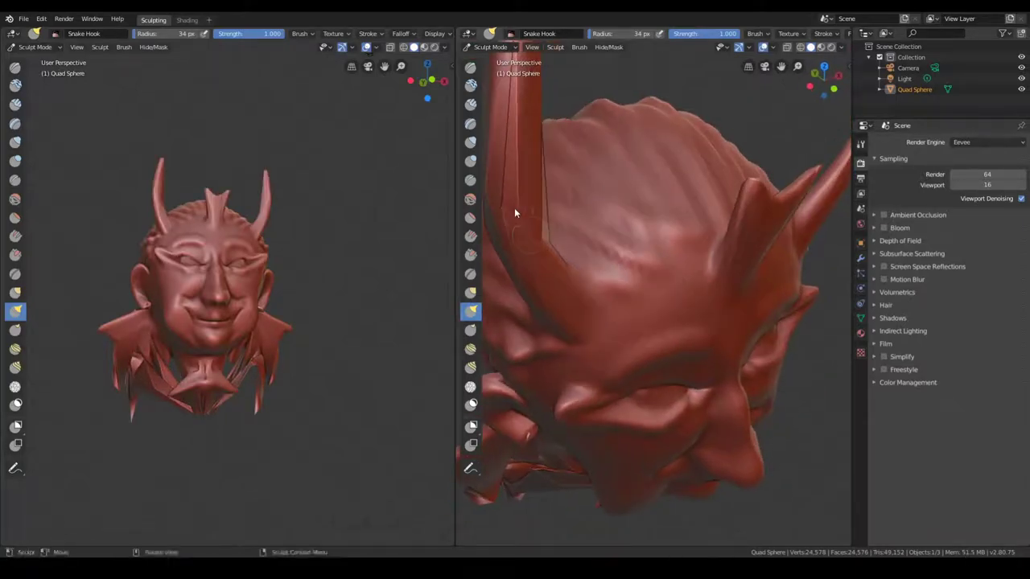
{"action": "middle_click_drag", "start_coordinate": [809, 266], "coordinate": [21, 334]}
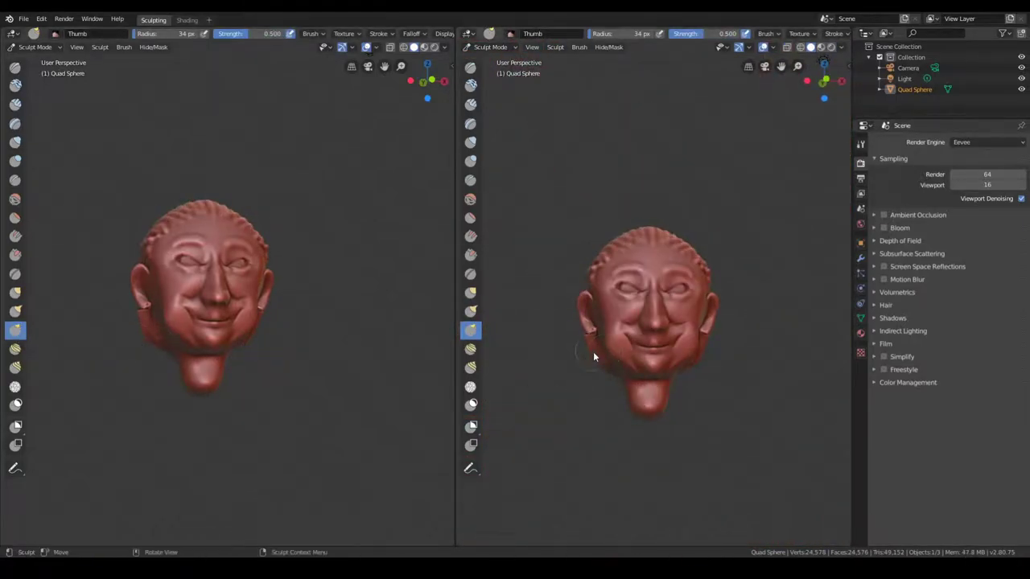
{"action": "left_click", "coordinate": [15, 310]}
{"action": "mouse_move", "coordinate": [567, 370]}
{"action": "middle_mouse_down"}
{"action": "mouse_move", "coordinate": [745, 373]}
{"action": "mouse_move", "coordinate": [567, 374]}
{"action": "mouse_move", "coordinate": [655, 396]}
{"action": "mouse_move", "coordinate": [733, 371]}
{"action": "mouse_move", "coordinate": [516, 409]}
{"action": "mouse_move", "coordinate": [604, 368]}
{"action": "mouse_move", "coordinate": [552, 304]}
{"action": "mouse_move", "coordinate": [636, 306]}
{"action": "middle_mouse_up"}
{"action": "scroll", "coordinate": [517, 409], "scroll_direction": "up", "scroll_amount": 4}
Step: Reshape the ears with the Smooth, Draw, Grab and Inflate brushes
{"action": "key", "text": "s"}
{"action": "key", "text": "x"}
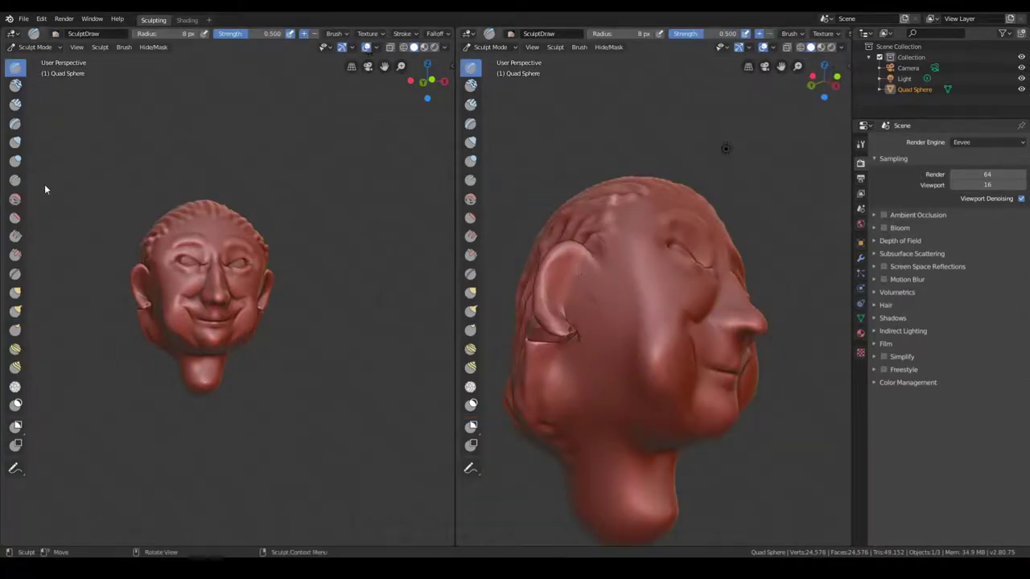
{"action": "mouse_move", "coordinate": [586, 276]}
{"action": "middle_mouse_down"}
{"action": "mouse_move", "coordinate": [539, 345]}
{"action": "mouse_move", "coordinate": [672, 299]}
{"action": "mouse_move", "coordinate": [665, 353]}
{"action": "mouse_move", "coordinate": [567, 343]}
{"action": "middle_mouse_up"}
{"action": "key", "text": "g"}
{"action": "middle_click_drag", "start_coordinate": [556, 302], "coordinate": [552, 300]}
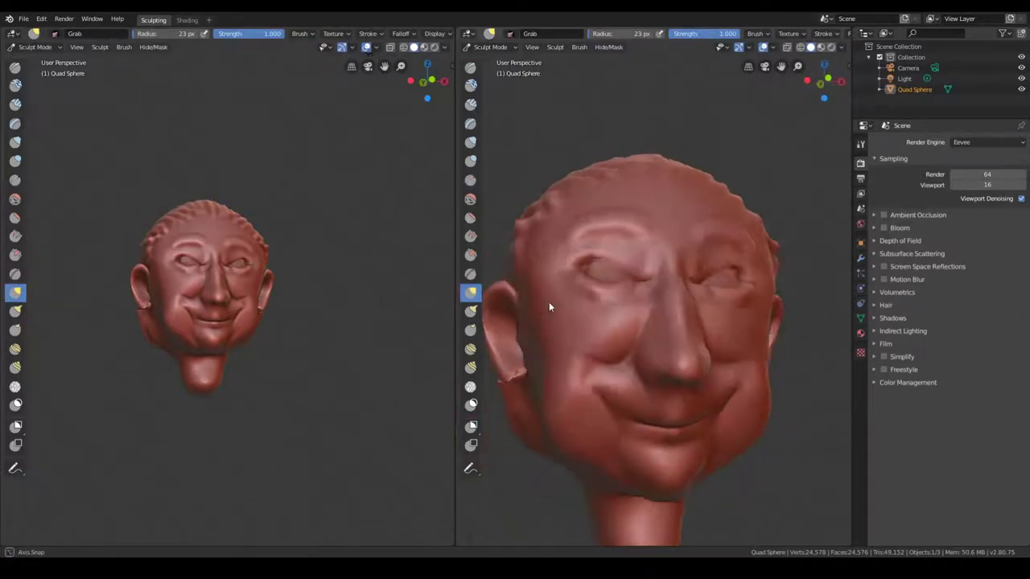
{"action": "scroll", "coordinate": [618, 288], "scroll_direction": "down", "scroll_amount": 3}
{"action": "middle_click_drag", "start_coordinate": [649, 283], "coordinate": [714, 260]}
{"action": "scroll", "coordinate": [714, 259], "scroll_direction": "up", "scroll_amount": 3}
{"action": "key", "text": "i"}
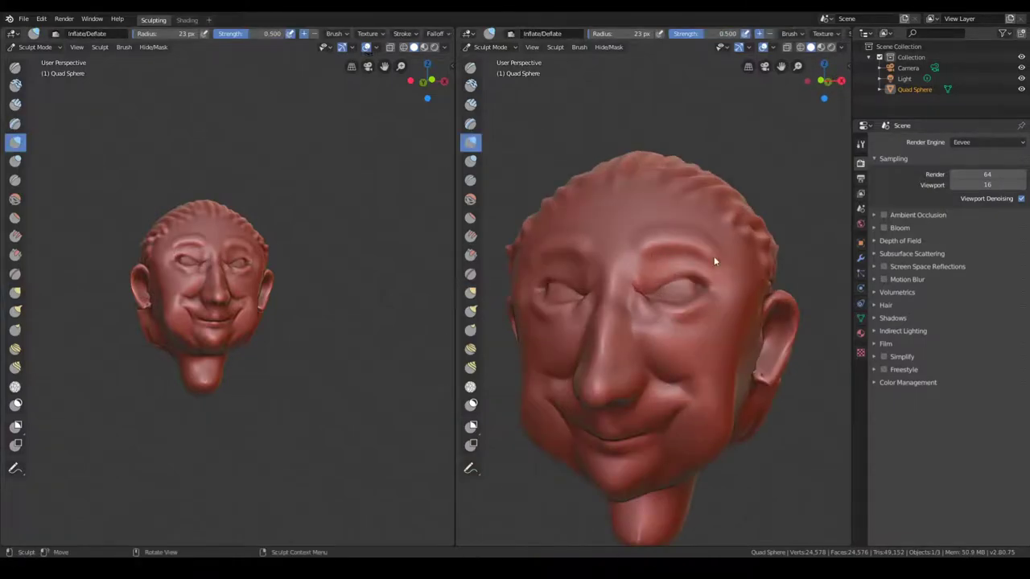
{"action": "middle_click_drag", "start_coordinate": [735, 304], "coordinate": [684, 291]}
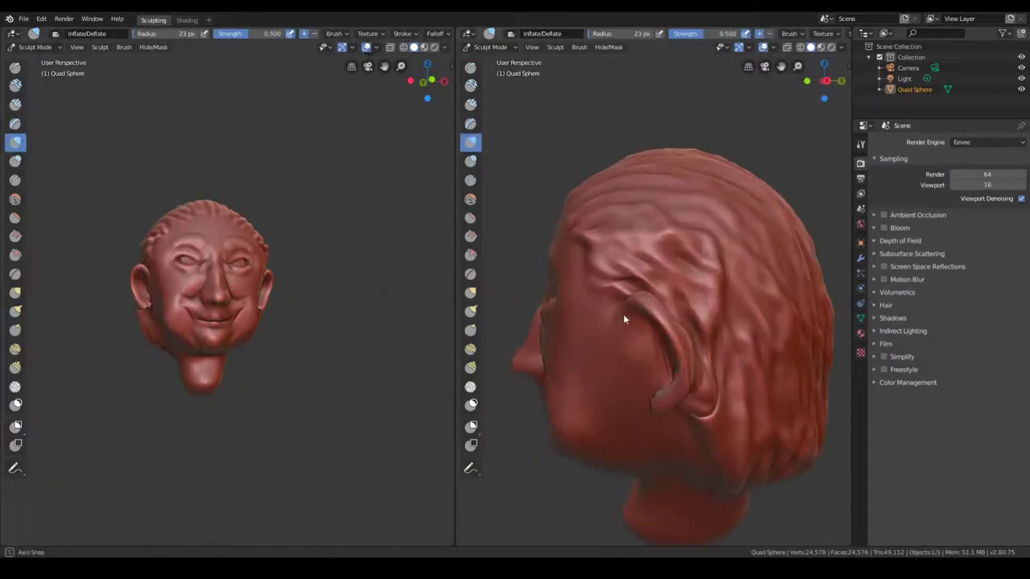
{"action": "mouse_move", "coordinate": [719, 322]}
{"action": "middle_mouse_down"}
{"action": "mouse_move", "coordinate": [625, 306]}
{"action": "mouse_move", "coordinate": [706, 259]}
{"action": "mouse_move", "coordinate": [620, 265]}
{"action": "mouse_move", "coordinate": [551, 285]}
{"action": "mouse_move", "coordinate": [562, 302]}
{"action": "middle_mouse_up"}
{"action": "key", "text": "g"}
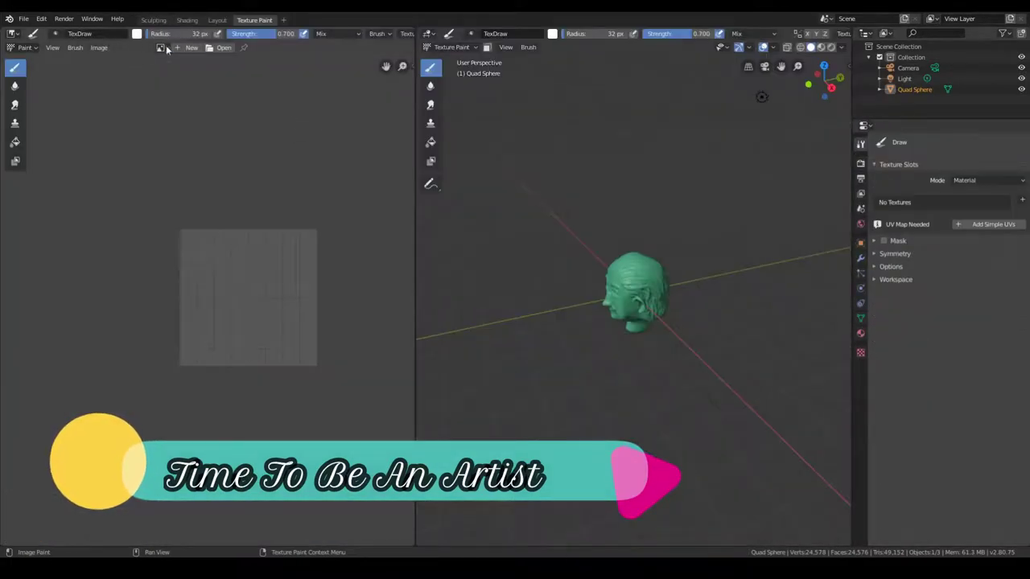
Step: Add a new black 1024 px image named 'joker' as the paint texture and preview it on the head
{"action": "left_click", "coordinate": [191, 46]}
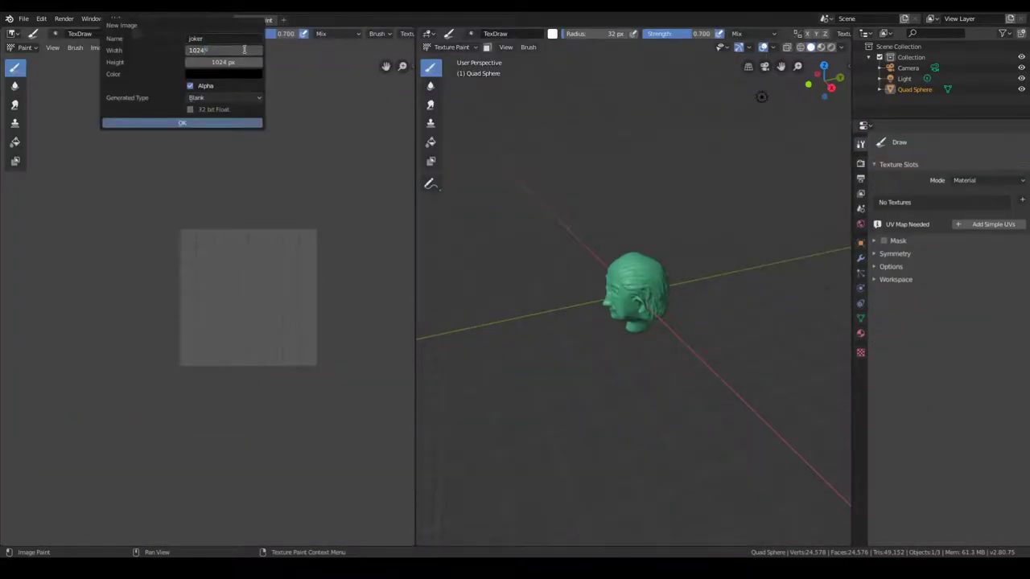
{"action": "left_click", "coordinate": [179, 121]}
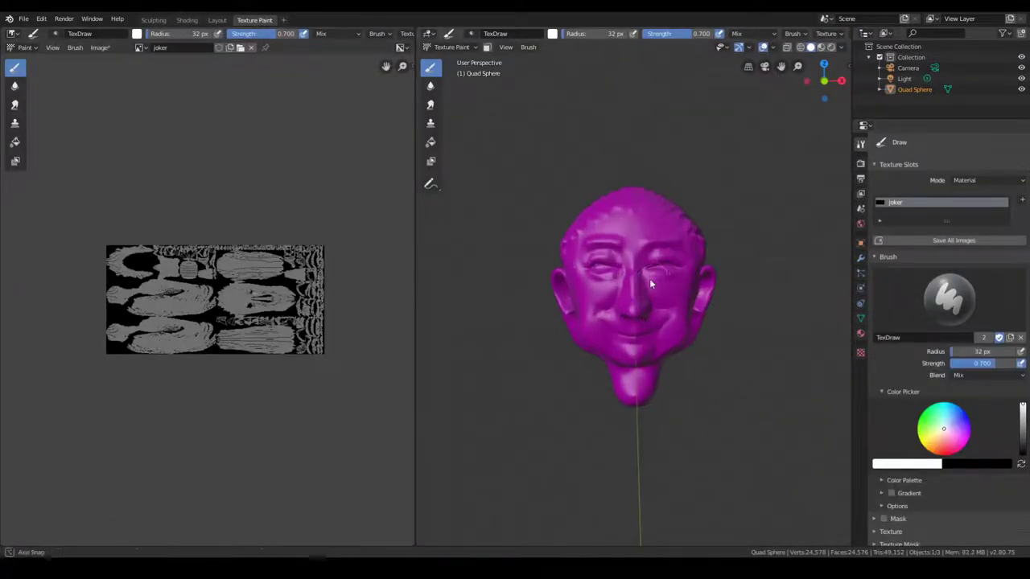
{"action": "left_click", "coordinate": [821, 46]}
{"action": "left_click", "coordinate": [254, 20]}
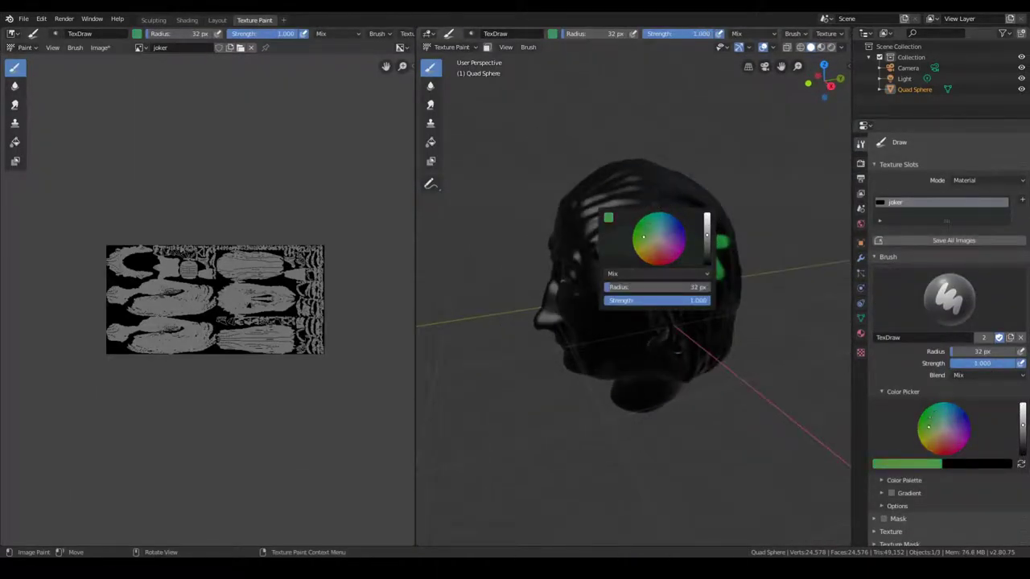
Step: Paint a green stroke across the head and a light yellow patch mid-face
{"action": "left_click_drag", "start_coordinate": [724, 258], "coordinate": [595, 234]}
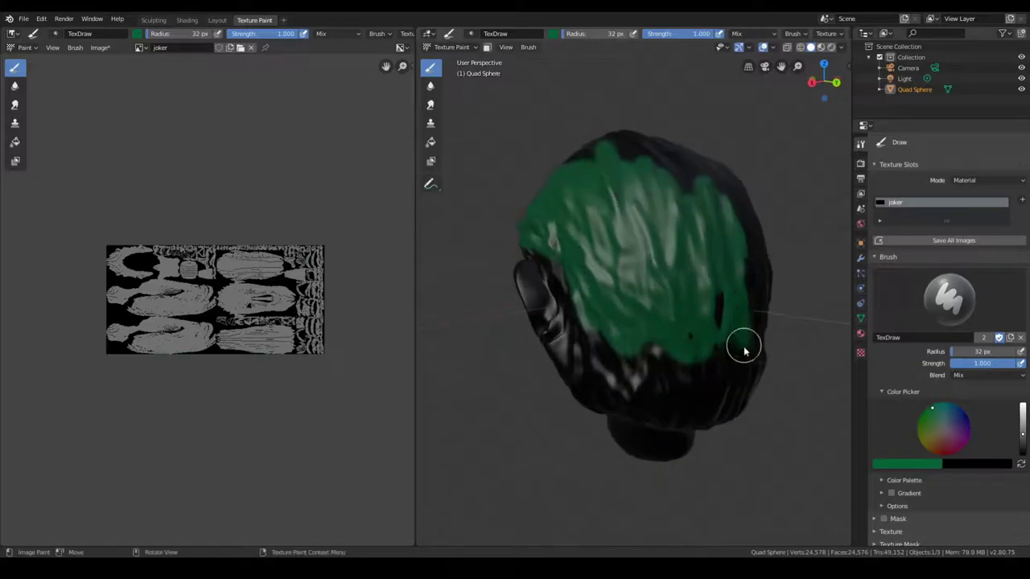
{"action": "middle_click_drag", "start_coordinate": [686, 223], "coordinate": [595, 207]}
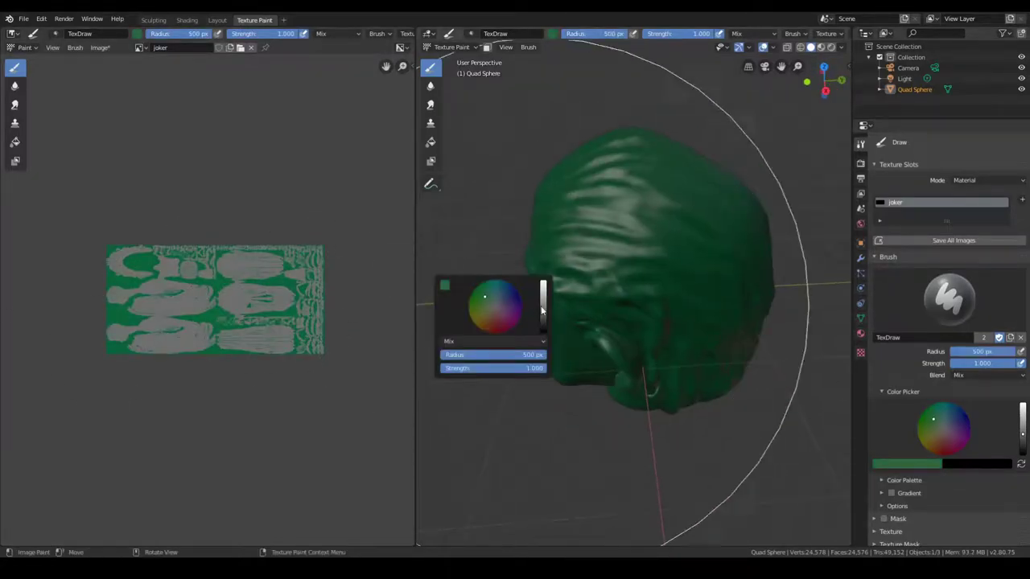
{"action": "middle_click_drag", "start_coordinate": [712, 374], "coordinate": [668, 271]}
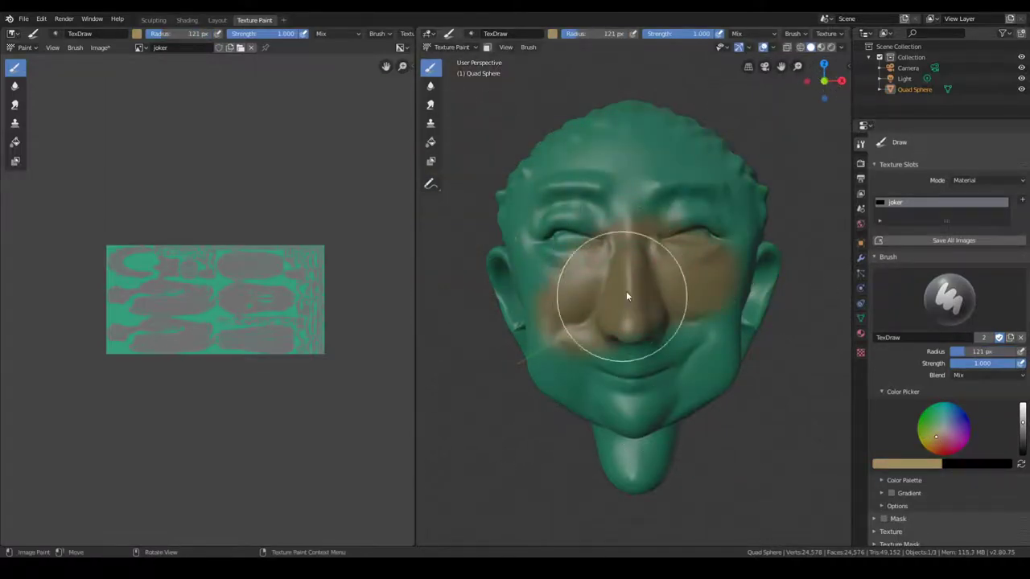
{"action": "left_click_drag", "start_coordinate": [625, 291], "coordinate": [617, 273]}
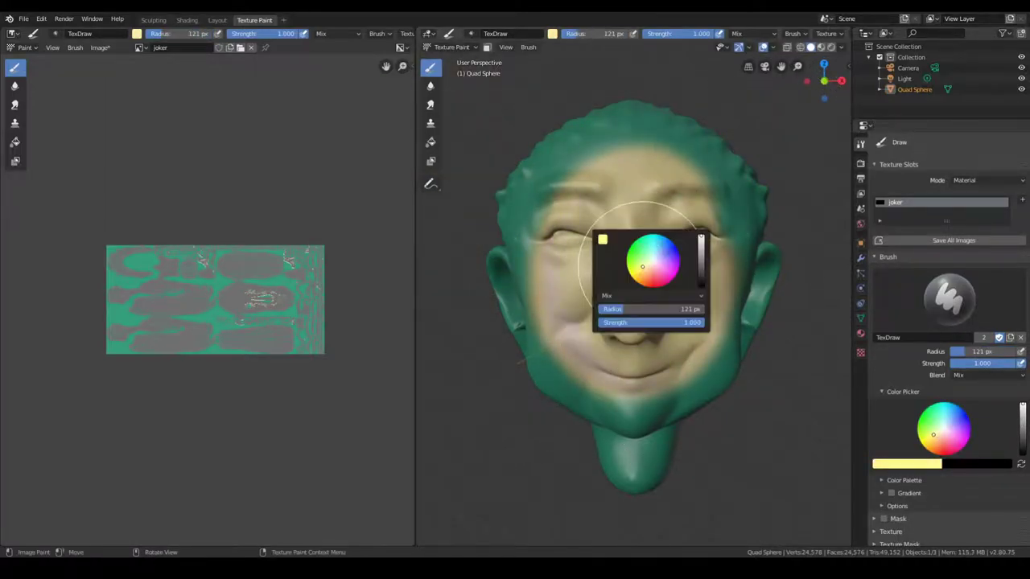
Step: Pick a pale peach skin colour and paint the cheeks, face sides and neck with a 68 px brush
{"action": "left_click_drag", "start_coordinate": [616, 252], "coordinate": [689, 242]}
{"action": "right_click", "coordinate": [651, 277]}
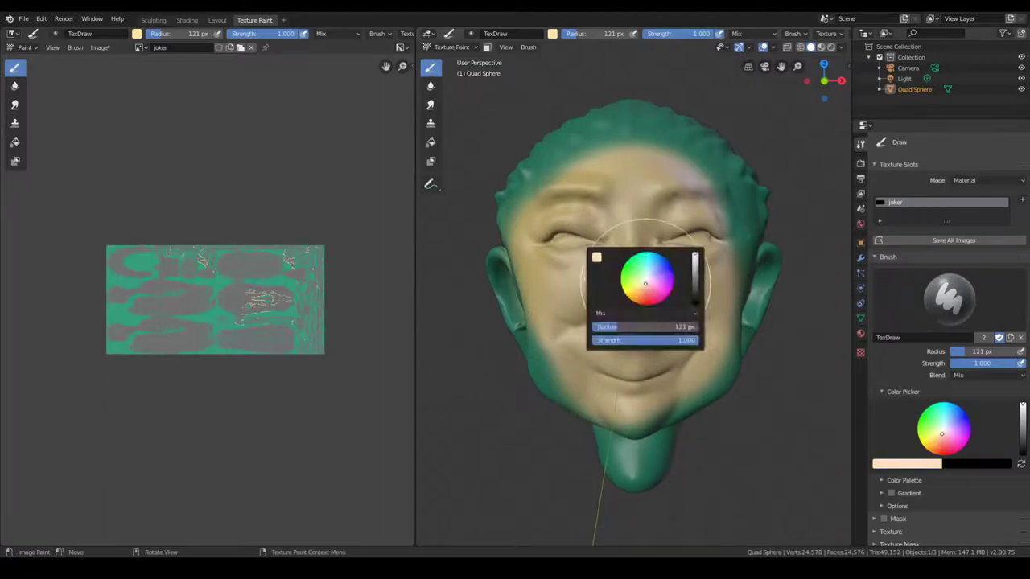
{"action": "left_click", "coordinate": [644, 274]}
{"action": "middle_click_drag", "start_coordinate": [650, 297], "coordinate": [667, 288]}
{"action": "left_click_drag", "start_coordinate": [668, 287], "coordinate": [598, 263]}
{"action": "middle_click_drag", "start_coordinate": [599, 263], "coordinate": [662, 322]}
{"action": "key", "text": "f"}
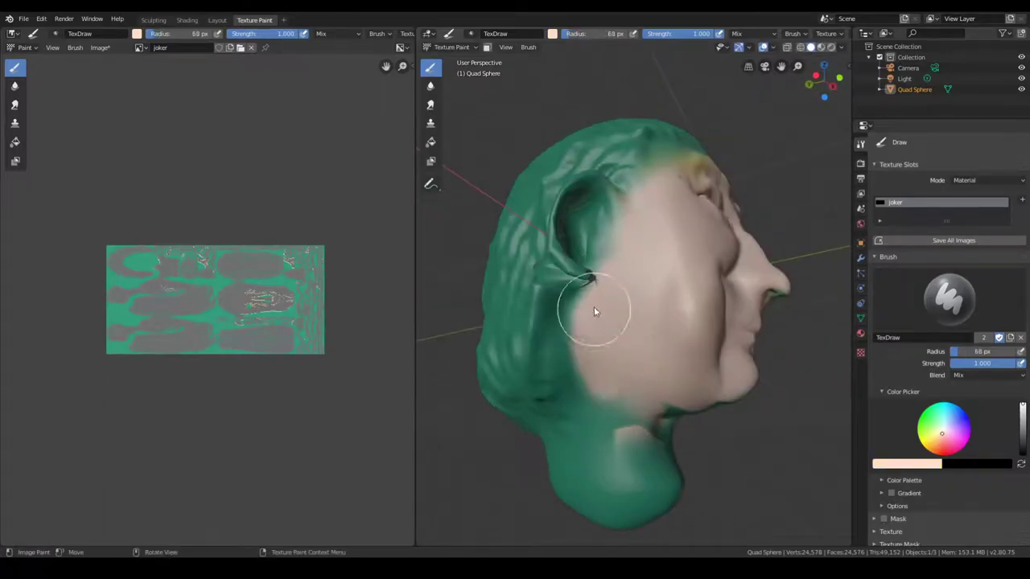
{"action": "left_click_drag", "start_coordinate": [594, 307], "coordinate": [563, 418]}
{"action": "mouse_move", "coordinate": [564, 418]}
{"action": "middle_mouse_down"}
{"action": "mouse_move", "coordinate": [496, 415]}
{"action": "mouse_move", "coordinate": [671, 465]}
{"action": "mouse_move", "coordinate": [555, 448]}
{"action": "mouse_move", "coordinate": [789, 420]}
{"action": "mouse_move", "coordinate": [664, 375]}
{"action": "mouse_move", "coordinate": [622, 415]}
{"action": "mouse_move", "coordinate": [465, 427]}
{"action": "mouse_move", "coordinate": [660, 322]}
{"action": "mouse_move", "coordinate": [700, 418]}
{"action": "mouse_move", "coordinate": [616, 253]}
{"action": "mouse_move", "coordinate": [690, 361]}
{"action": "mouse_move", "coordinate": [587, 265]}
{"action": "mouse_move", "coordinate": [693, 335]}
{"action": "mouse_move", "coordinate": [581, 172]}
{"action": "mouse_move", "coordinate": [542, 184]}
{"action": "mouse_move", "coordinate": [702, 223]}
{"action": "middle_mouse_up"}
Step: Orbit and zoom around the head from its left profile to the back to frame the brows
{"action": "mouse_move", "coordinate": [521, 259]}
{"action": "middle_mouse_down"}
{"action": "mouse_move", "coordinate": [524, 291]}
{"action": "mouse_move", "coordinate": [706, 281]}
{"action": "middle_mouse_up"}
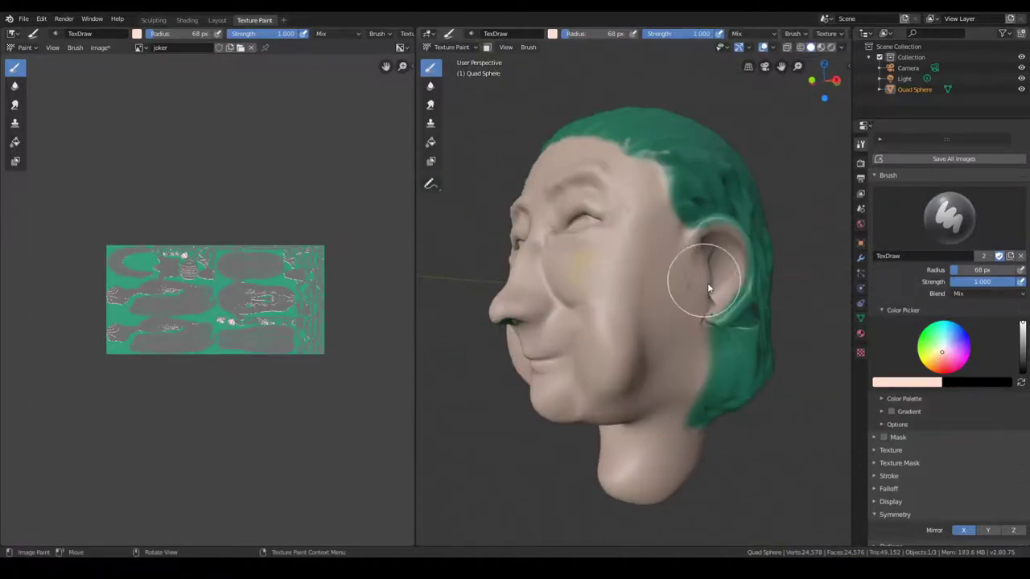
{"action": "scroll", "coordinate": [655, 276], "scroll_direction": "up", "scroll_amount": 3}
{"action": "scroll", "coordinate": [651, 310], "scroll_direction": "up", "scroll_amount": 3}
{"action": "scroll", "coordinate": [762, 319], "scroll_direction": "down", "scroll_amount": 5}
{"action": "middle_click_drag", "start_coordinate": [762, 319], "coordinate": [697, 333]}
{"action": "scroll", "coordinate": [697, 333], "scroll_direction": "up", "scroll_amount": 3}
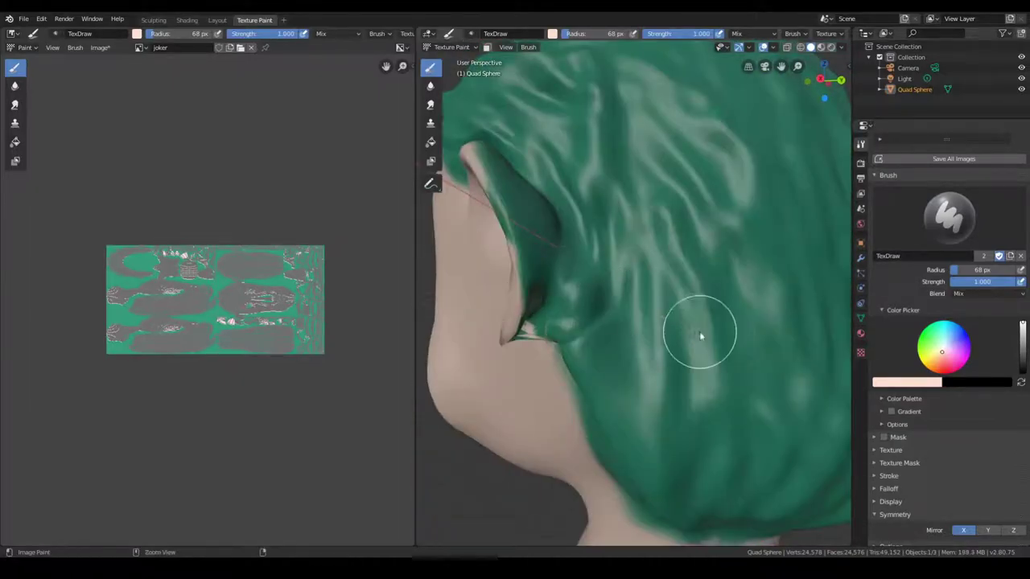
{"action": "scroll", "coordinate": [492, 323], "scroll_direction": "up", "scroll_amount": 2}
{"action": "scroll", "coordinate": [472, 321], "scroll_direction": "up", "scroll_amount": 2}
{"action": "mouse_move", "coordinate": [472, 321]}
{"action": "middle_mouse_down"}
{"action": "mouse_move", "coordinate": [595, 356]}
{"action": "mouse_move", "coordinate": [554, 352]}
{"action": "mouse_move", "coordinate": [735, 426]}
{"action": "mouse_move", "coordinate": [741, 411]}
{"action": "mouse_move", "coordinate": [529, 440]}
{"action": "mouse_move", "coordinate": [578, 266]}
{"action": "mouse_move", "coordinate": [807, 287]}
{"action": "mouse_move", "coordinate": [724, 357]}
{"action": "mouse_move", "coordinate": [619, 371]}
{"action": "mouse_move", "coordinate": [570, 305]}
{"action": "mouse_move", "coordinate": [667, 363]}
{"action": "mouse_move", "coordinate": [453, 363]}
{"action": "mouse_move", "coordinate": [739, 377]}
{"action": "mouse_move", "coordinate": [635, 356]}
{"action": "middle_mouse_up"}
{"action": "scroll", "coordinate": [552, 263], "scroll_direction": "up", "scroll_amount": 2}
{"action": "scroll", "coordinate": [547, 256], "scroll_direction": "up", "scroll_amount": 2}
{"action": "scroll", "coordinate": [602, 266], "scroll_direction": "down", "scroll_amount": 3}
{"action": "scroll", "coordinate": [724, 356], "scroll_direction": "up", "scroll_amount": 3}
{"action": "scroll", "coordinate": [570, 306], "scroll_direction": "down", "scroll_amount": 3}
{"action": "scroll", "coordinate": [739, 376], "scroll_direction": "up", "scroll_amount": 4}
{"action": "scroll", "coordinate": [635, 356], "scroll_direction": "down", "scroll_amount": 4}
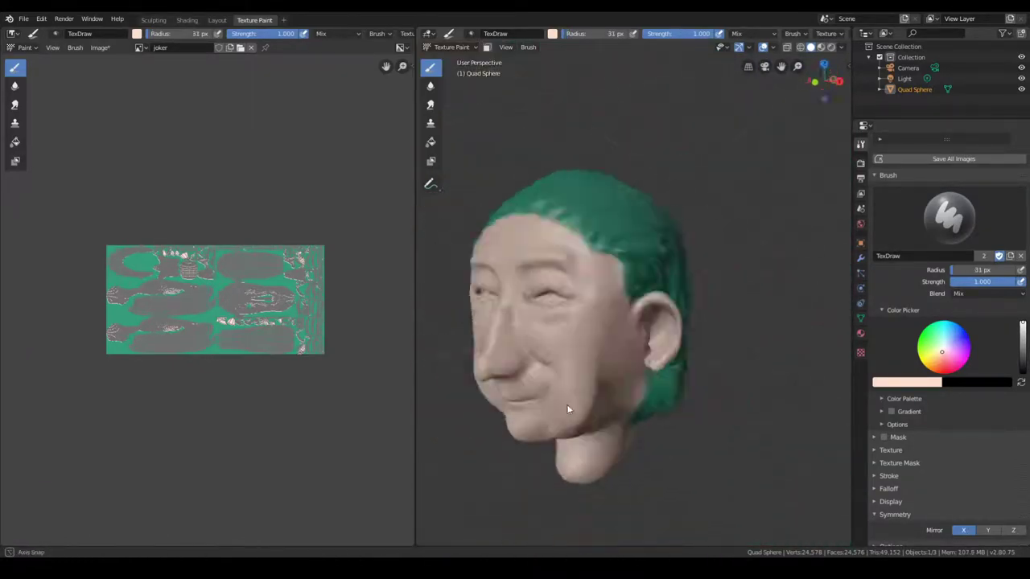
{"action": "scroll", "coordinate": [568, 409], "scroll_direction": "up", "scroll_amount": 4}
Step: Paint thick dark green eyebrows with a 31 px brush, mirrored on both brows
{"action": "right_click", "coordinate": [592, 354]}
{"action": "left_click_drag", "start_coordinate": [595, 356], "coordinate": [563, 356]}
{"action": "middle_click_drag", "start_coordinate": [563, 357], "coordinate": [529, 241]}
{"action": "scroll", "coordinate": [593, 231], "scroll_direction": "down", "scroll_amount": 3}
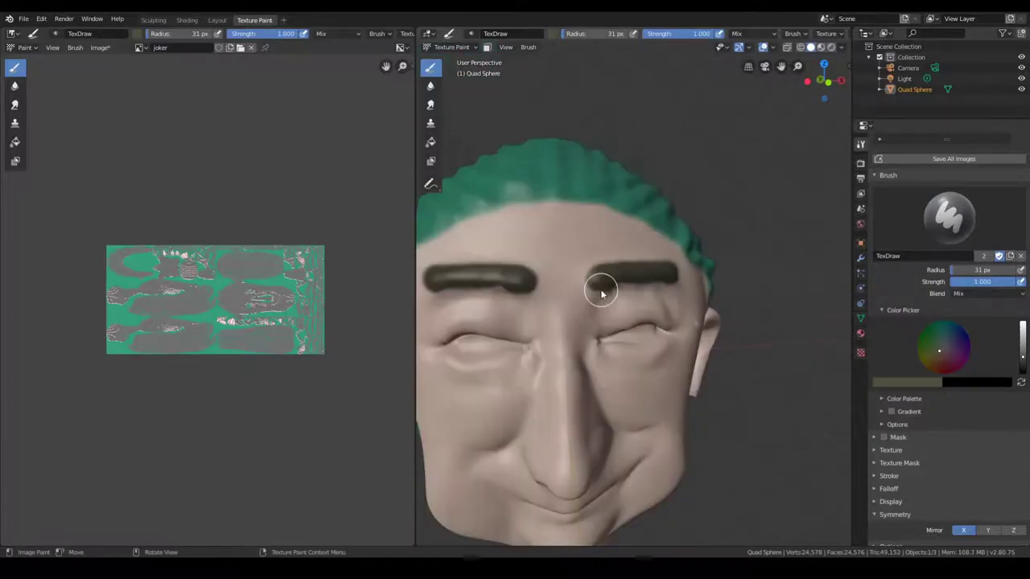
{"action": "mouse_move", "coordinate": [593, 287]}
{"action": "middle_mouse_down"}
{"action": "mouse_move", "coordinate": [620, 257]}
{"action": "mouse_move", "coordinate": [696, 329]}
{"action": "mouse_move", "coordinate": [555, 264]}
{"action": "middle_mouse_up"}
{"action": "scroll", "coordinate": [555, 263], "scroll_direction": "up", "scroll_amount": 3}
{"action": "right_click", "coordinate": [556, 264]}
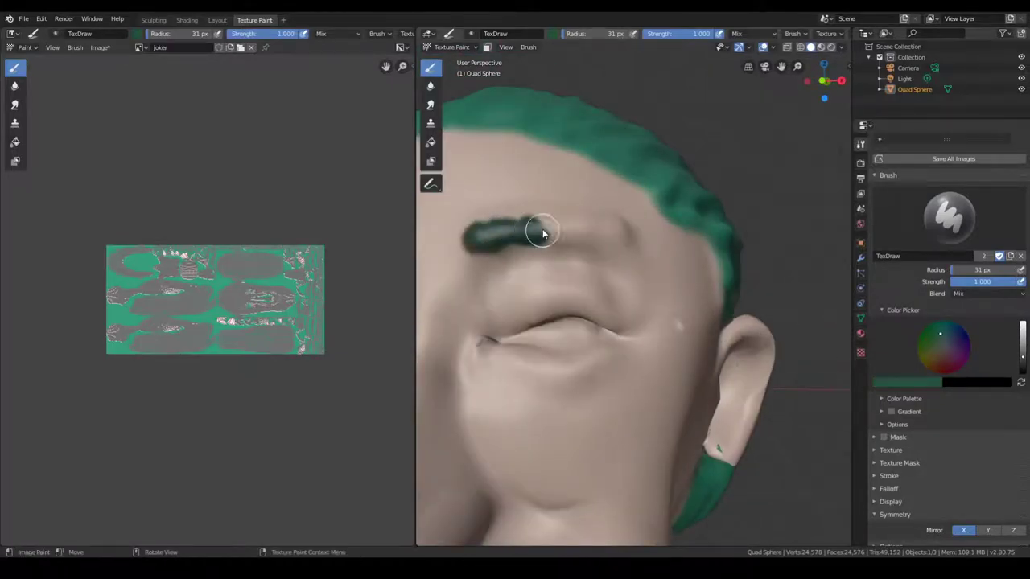
{"action": "left_click_drag", "start_coordinate": [543, 233], "coordinate": [620, 233]}
{"action": "scroll", "coordinate": [514, 271], "scroll_direction": "down", "scroll_amount": 3}
{"action": "mouse_move", "coordinate": [619, 233]}
{"action": "middle_mouse_down"}
{"action": "mouse_move", "coordinate": [513, 271]}
{"action": "mouse_move", "coordinate": [656, 308]}
{"action": "middle_mouse_up"}
{"action": "scroll", "coordinate": [656, 309], "scroll_direction": "up", "scroll_amount": 2}
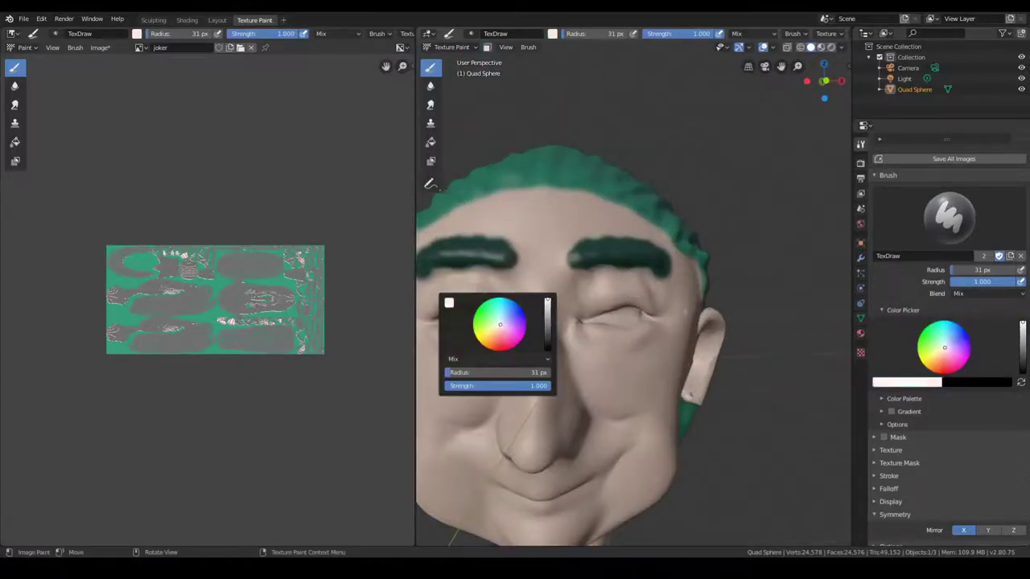
Step: Choose white paint at full strength 1.0 for the face
{"action": "mouse_move", "coordinate": [548, 276]}
{"action": "middle_mouse_down"}
{"action": "mouse_move", "coordinate": [657, 343]}
{"action": "mouse_move", "coordinate": [633, 409]}
{"action": "middle_mouse_up"}
{"action": "right_click", "coordinate": [632, 409]}
{"action": "left_click_drag", "start_coordinate": [564, 386], "coordinate": [631, 386]}
{"action": "middle_click_drag", "start_coordinate": [574, 368], "coordinate": [602, 355]}
Step: Paint the face and underside of the chin white, then check the whole head
{"action": "left_click_drag", "start_coordinate": [602, 355], "coordinate": [547, 322]}
{"action": "middle_click_drag", "start_coordinate": [547, 322], "coordinate": [583, 281]}
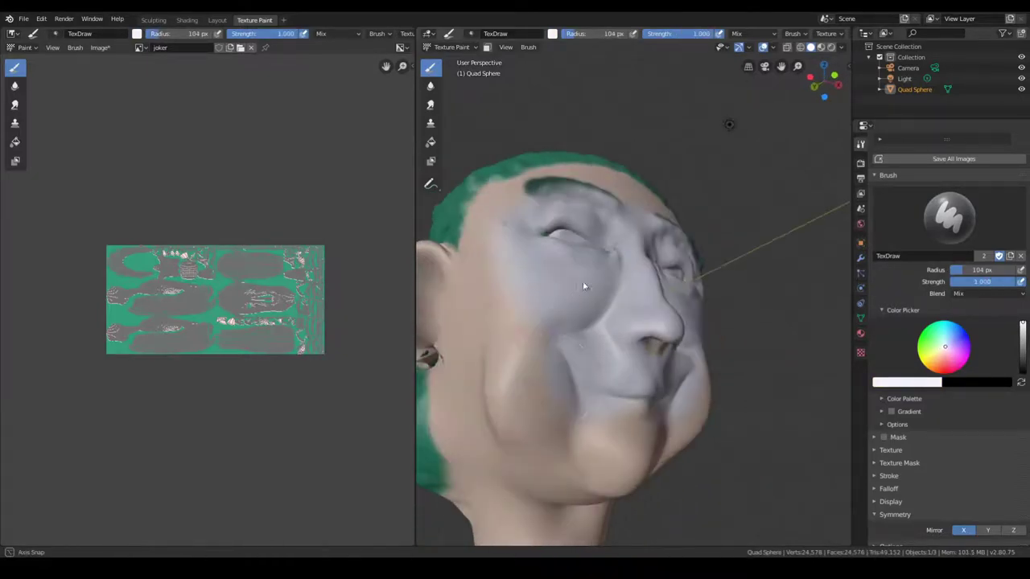
{"action": "left_click_drag", "start_coordinate": [583, 281], "coordinate": [579, 403]}
{"action": "mouse_move", "coordinate": [580, 403]}
{"action": "middle_mouse_down"}
{"action": "mouse_move", "coordinate": [597, 322]}
{"action": "mouse_move", "coordinate": [556, 429]}
{"action": "mouse_move", "coordinate": [475, 269]}
{"action": "mouse_move", "coordinate": [598, 414]}
{"action": "middle_mouse_up"}
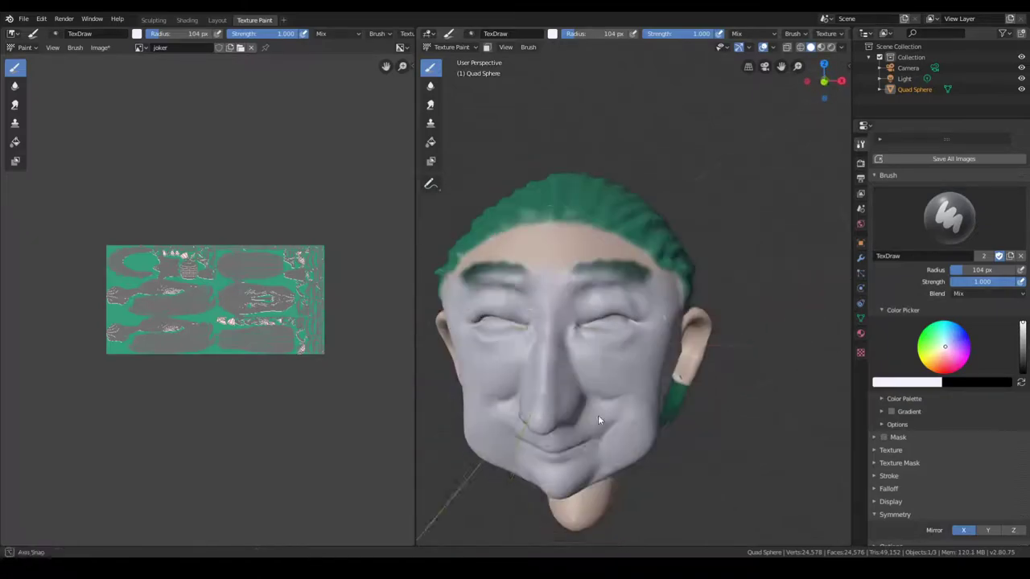
{"action": "scroll", "coordinate": [616, 349], "scroll_direction": "up", "scroll_amount": 3}
{"action": "scroll", "coordinate": [616, 349], "scroll_direction": "down", "scroll_amount": 4}
{"action": "scroll", "coordinate": [741, 385], "scroll_direction": "up", "scroll_amount": 3}
{"action": "mouse_move", "coordinate": [616, 349]}
{"action": "middle_mouse_down"}
{"action": "mouse_move", "coordinate": [741, 386]}
{"action": "mouse_move", "coordinate": [720, 426]}
{"action": "mouse_move", "coordinate": [690, 356]}
{"action": "mouse_move", "coordinate": [838, 425]}
{"action": "mouse_move", "coordinate": [680, 399]}
{"action": "middle_mouse_up"}
{"action": "scroll", "coordinate": [741, 385], "scroll_direction": "down", "scroll_amount": 3}
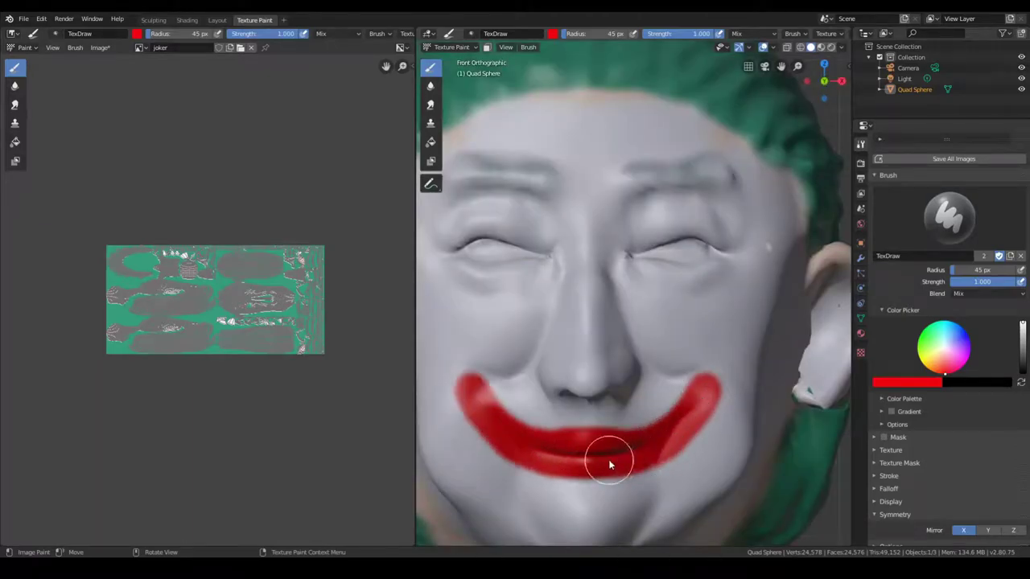
{"action": "mouse_move", "coordinate": [609, 465]}
{"action": "middle_mouse_down"}
{"action": "mouse_move", "coordinate": [655, 363]}
{"action": "mouse_move", "coordinate": [607, 395]}
{"action": "mouse_move", "coordinate": [510, 356]}
{"action": "mouse_move", "coordinate": [689, 402]}
{"action": "middle_mouse_up"}
{"action": "scroll", "coordinate": [606, 395], "scroll_direction": "up", "scroll_amount": 2}
{"action": "scroll", "coordinate": [510, 356], "scroll_direction": "down", "scroll_amount": 3}
{"action": "scroll", "coordinate": [689, 397], "scroll_direction": "up", "scroll_amount": 3}
Step: Paint a red nose, a wide red smile and red patches over both eyebrows
{"action": "left_click", "coordinate": [586, 352]}
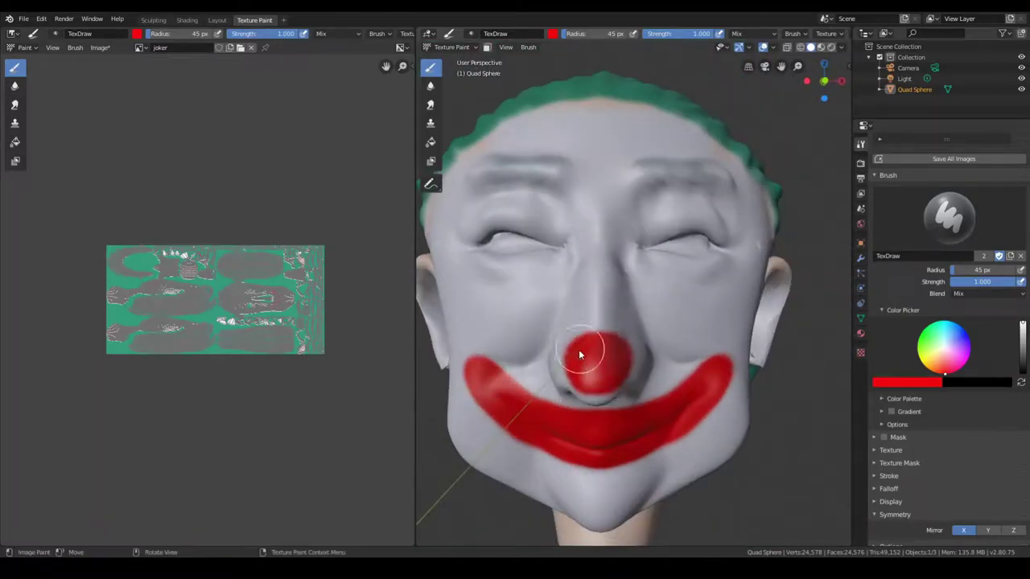
{"action": "mouse_move", "coordinate": [586, 352]}
{"action": "middle_mouse_down"}
{"action": "mouse_move", "coordinate": [620, 288]}
{"action": "mouse_move", "coordinate": [616, 342]}
{"action": "mouse_move", "coordinate": [690, 366]}
{"action": "mouse_move", "coordinate": [663, 366]}
{"action": "middle_mouse_up"}
{"action": "scroll", "coordinate": [690, 365], "scroll_direction": "down", "scroll_amount": 3}
{"action": "scroll", "coordinate": [662, 366], "scroll_direction": "up", "scroll_amount": 2}
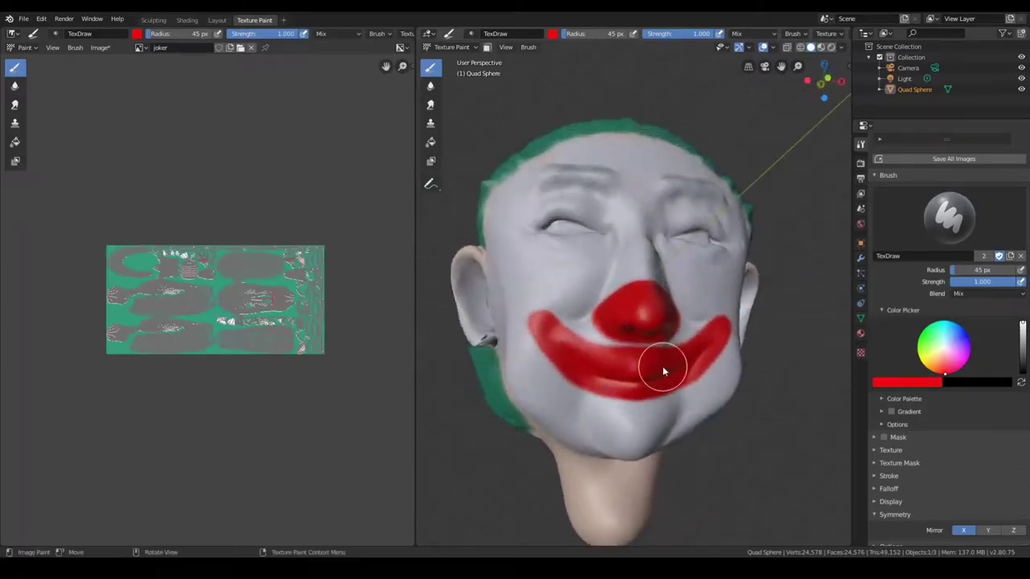
{"action": "left_click_drag", "start_coordinate": [659, 205], "coordinate": [728, 199]}
{"action": "middle_click_drag", "start_coordinate": [716, 283], "coordinate": [659, 316]}
Step: Pick a dark blue paint colour and undo the unwanted blue eye strokes
{"action": "scroll", "coordinate": [660, 316], "scroll_direction": "up", "scroll_amount": 3}
{"action": "right_click", "coordinate": [626, 241]}
{"action": "left_click", "coordinate": [623, 233]}
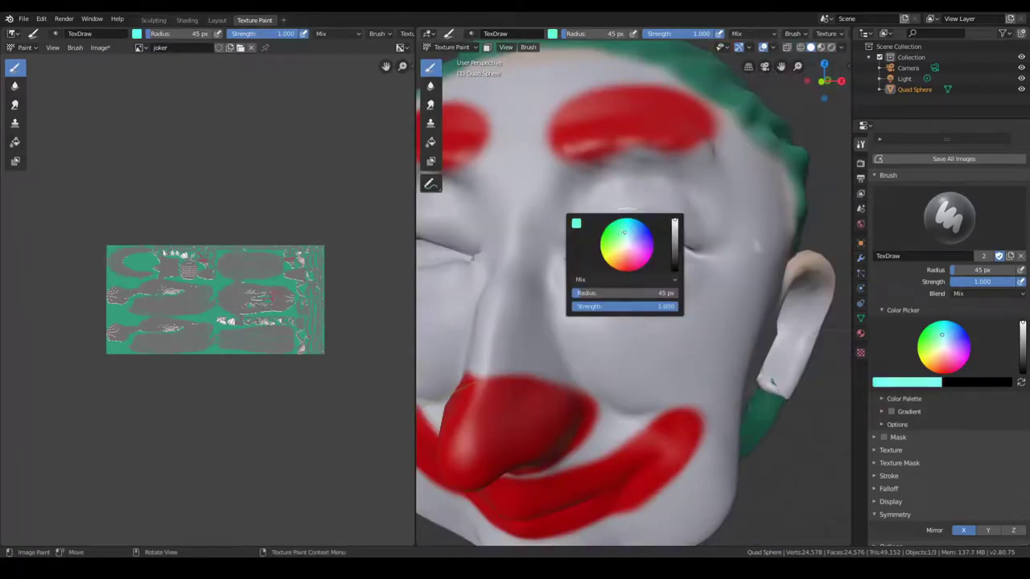
{"action": "scroll", "coordinate": [630, 159], "scroll_direction": "down", "scroll_amount": 3}
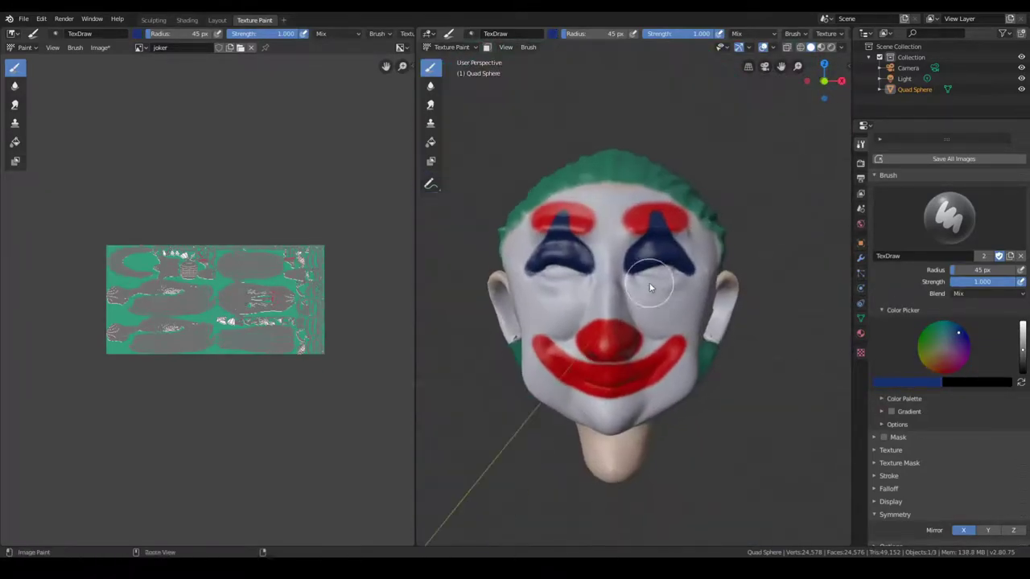
{"action": "key", "text": "ctrl+z"}
{"action": "scroll", "coordinate": [701, 255], "scroll_direction": "up", "scroll_amount": 3}
{"action": "key", "text": "ctrl+z"}
Step: Repaint the blue area over the eye more thickly, then undo that fill
{"action": "middle_click_drag", "start_coordinate": [690, 284], "coordinate": [575, 223]}
{"action": "scroll", "coordinate": [564, 201], "scroll_direction": "up", "scroll_amount": 3}
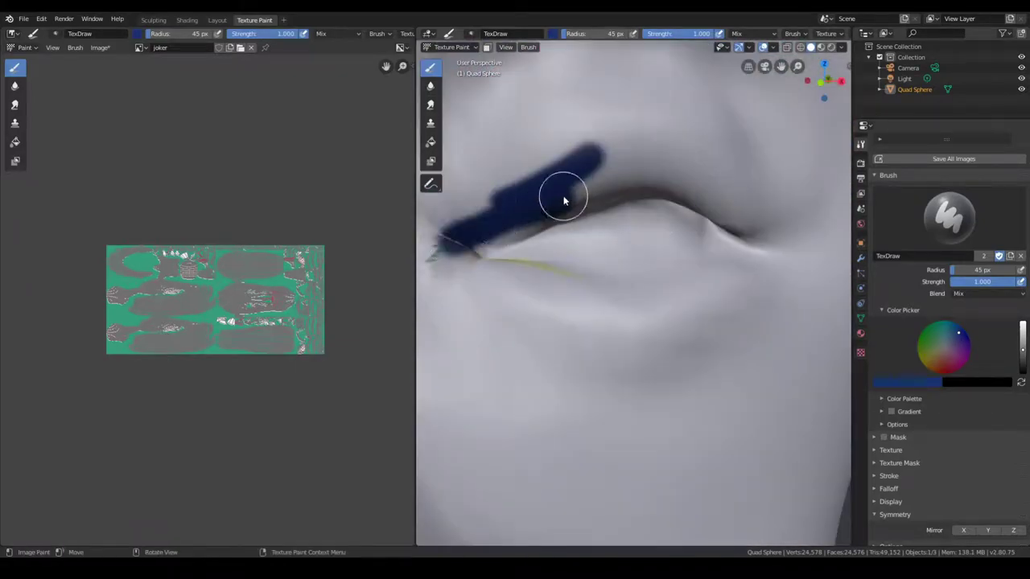
{"action": "scroll", "coordinate": [560, 203], "scroll_direction": "down", "scroll_amount": 3}
{"action": "scroll", "coordinate": [677, 260], "scroll_direction": "down", "scroll_amount": 2}
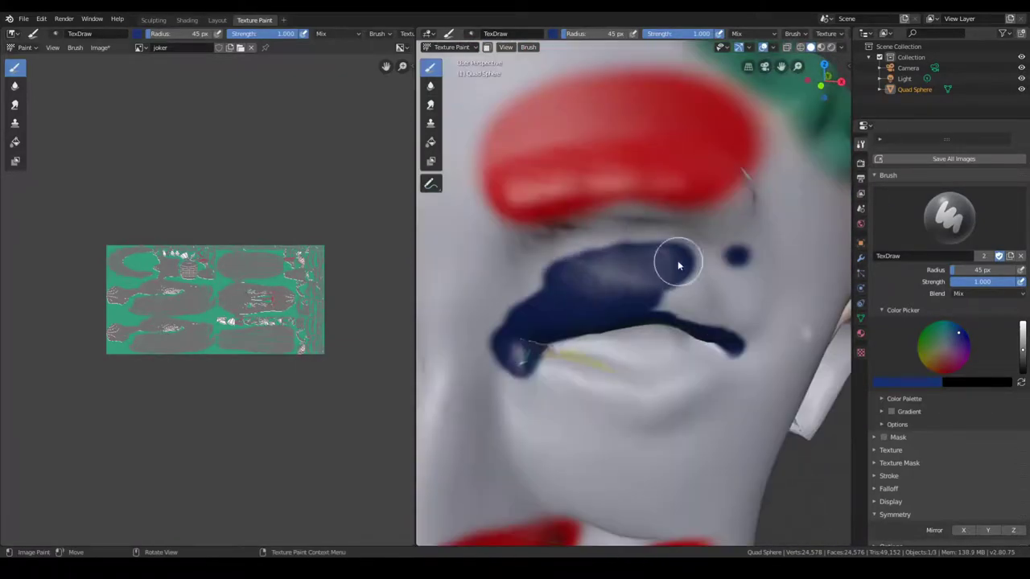
{"action": "left_click_drag", "start_coordinate": [678, 260], "coordinate": [566, 268]}
{"action": "scroll", "coordinate": [639, 265], "scroll_direction": "down", "scroll_amount": 3}
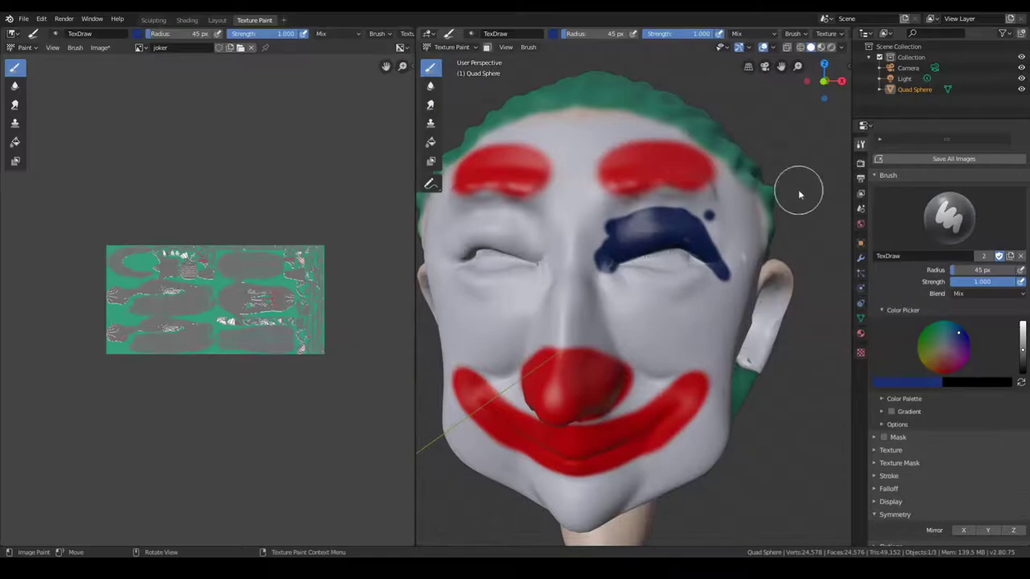
{"action": "scroll", "coordinate": [798, 193], "scroll_direction": "up", "scroll_amount": 3}
{"action": "key", "text": "ctrl+z"}
Step: Enable Mirror X symmetry and paint dark blue streaks beneath both eyes
{"action": "mouse_move", "coordinate": [738, 122]}
{"action": "middle_mouse_down"}
{"action": "mouse_move", "coordinate": [572, 344]}
{"action": "mouse_move", "coordinate": [828, 399]}
{"action": "middle_mouse_up"}
{"action": "left_click", "coordinate": [963, 531]}
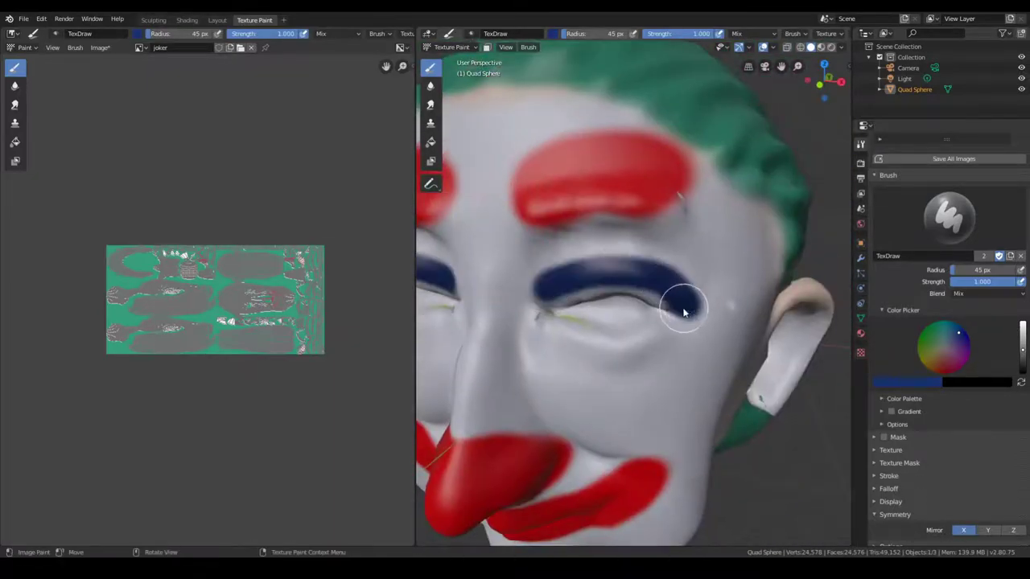
{"action": "scroll", "coordinate": [499, 309], "scroll_direction": "up", "scroll_amount": 4}
{"action": "mouse_move", "coordinate": [690, 528]}
{"action": "middle_mouse_down"}
{"action": "mouse_move", "coordinate": [602, 368]}
{"action": "mouse_move", "coordinate": [655, 104]}
{"action": "middle_mouse_up"}
{"action": "scroll", "coordinate": [641, 299], "scroll_direction": "down", "scroll_amount": 4}
{"action": "left_click_drag", "start_coordinate": [640, 298], "coordinate": [644, 315]}
{"action": "mouse_move", "coordinate": [644, 315]}
{"action": "middle_mouse_down"}
{"action": "mouse_move", "coordinate": [716, 310]}
{"action": "mouse_move", "coordinate": [660, 258]}
{"action": "middle_mouse_up"}
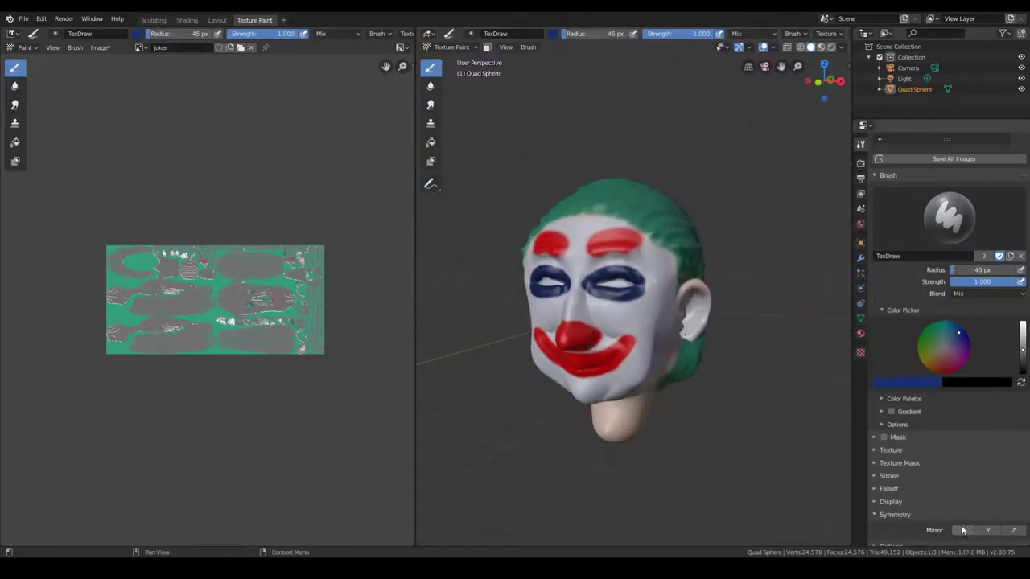
{"action": "scroll", "coordinate": [638, 239], "scroll_direction": "up", "scroll_amount": 4}
{"action": "scroll", "coordinate": [633, 205], "scroll_direction": "down", "scroll_amount": 5}
Step: Choose a light cyan paint colour for the irises
{"action": "scroll", "coordinate": [730, 347], "scroll_direction": "down", "scroll_amount": 2}
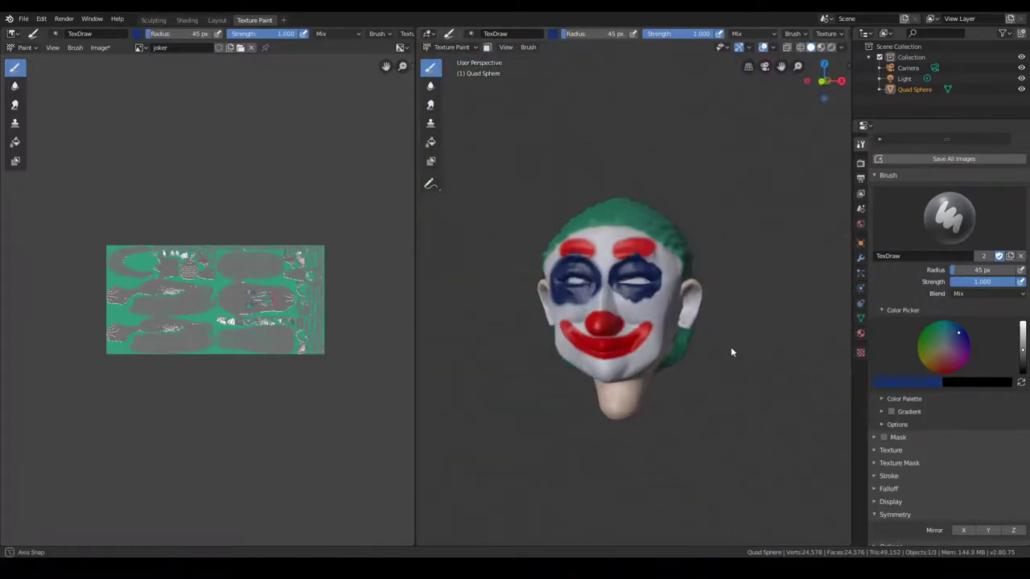
{"action": "scroll", "coordinate": [661, 335], "scroll_direction": "up", "scroll_amount": 3}
{"action": "scroll", "coordinate": [612, 274], "scroll_direction": "up", "scroll_amount": 4}
{"action": "right_click", "coordinate": [567, 250]}
{"action": "left_click", "coordinate": [571, 244]}
{"action": "scroll", "coordinate": [585, 258], "scroll_direction": "up", "scroll_amount": 3}
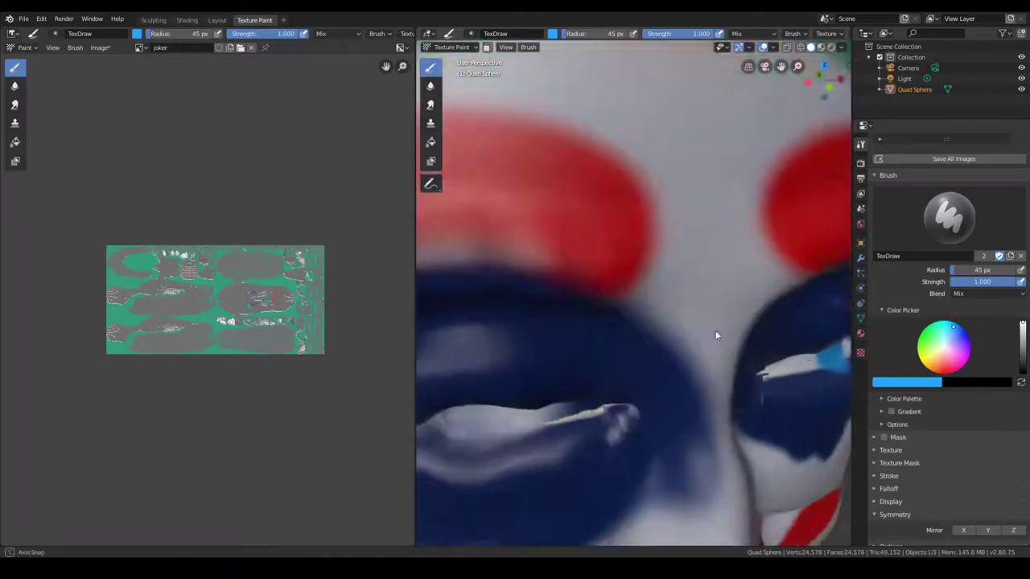
{"action": "scroll", "coordinate": [719, 299], "scroll_direction": "down", "scroll_amount": 3}
Step: From a side view, pull the upper eyelid up to open the eye
{"action": "middle_click_drag", "start_coordinate": [720, 298], "coordinate": [675, 340]}
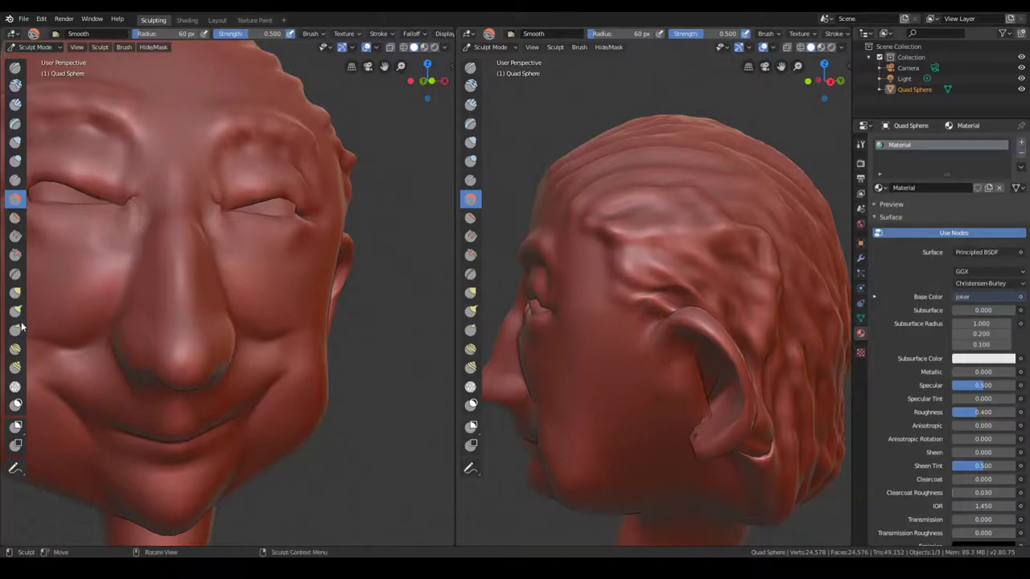
{"action": "left_click_drag", "start_coordinate": [726, 299], "coordinate": [728, 283]}
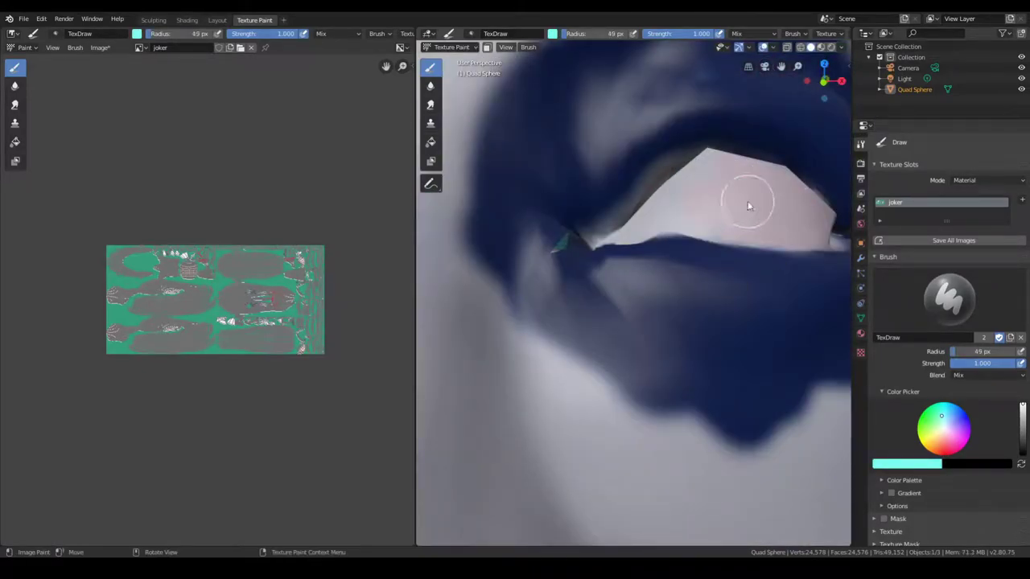
{"action": "scroll", "coordinate": [914, 505], "scroll_direction": "down", "scroll_amount": 2}
{"action": "scroll", "coordinate": [953, 497], "scroll_direction": "down", "scroll_amount": 2}
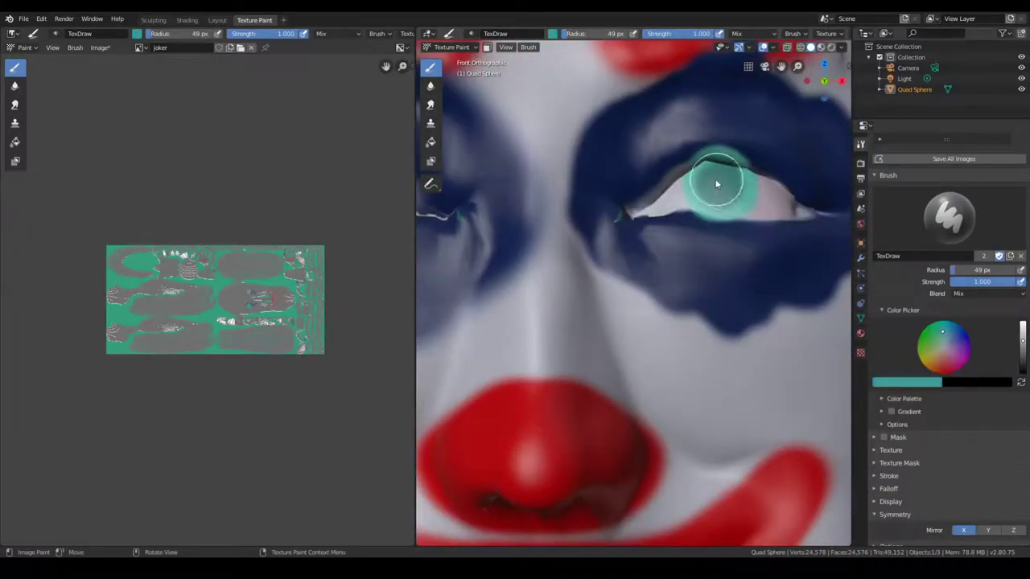
Step: Set the brush blend mode to Vivid light
{"action": "right_click", "coordinate": [742, 167]}
{"action": "left_click", "coordinate": [716, 233]}
{"action": "left_click", "coordinate": [690, 395]}
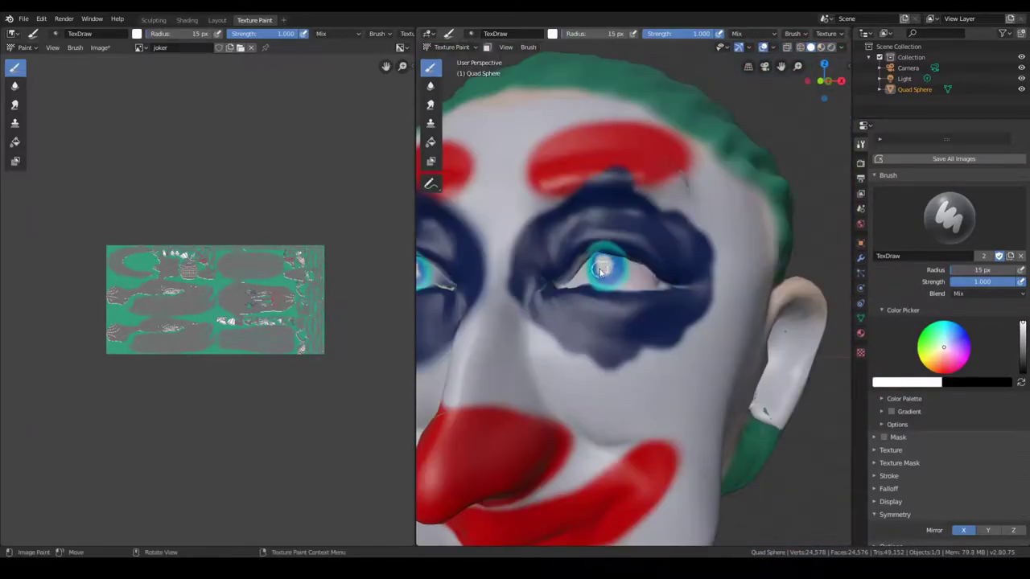
Step: Darken the paint colour to black and bring the clown's face back to a frontal view
{"action": "left_click_drag", "start_coordinate": [683, 302], "coordinate": [683, 326]}
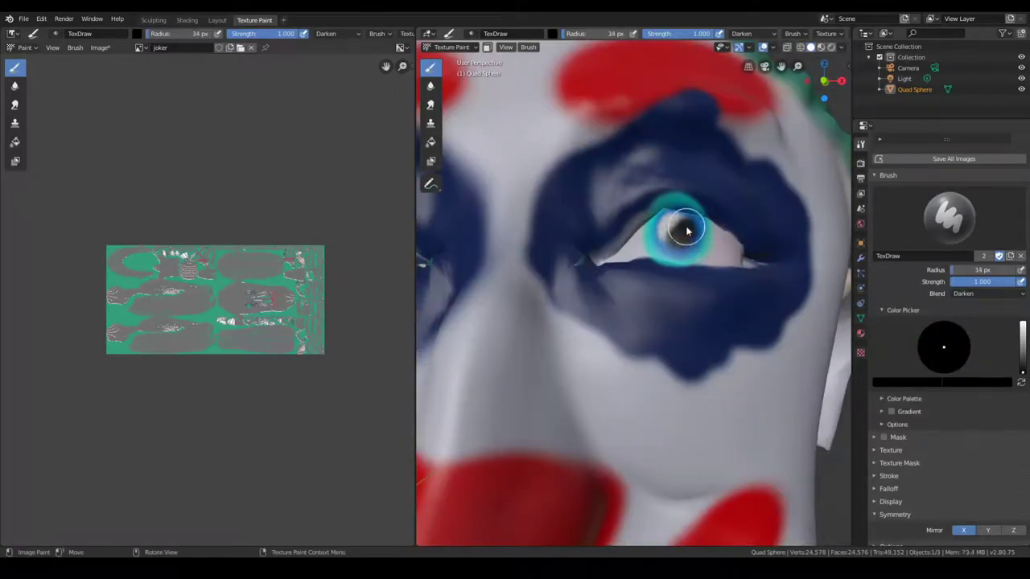
{"action": "key", "text": "KP_1"}
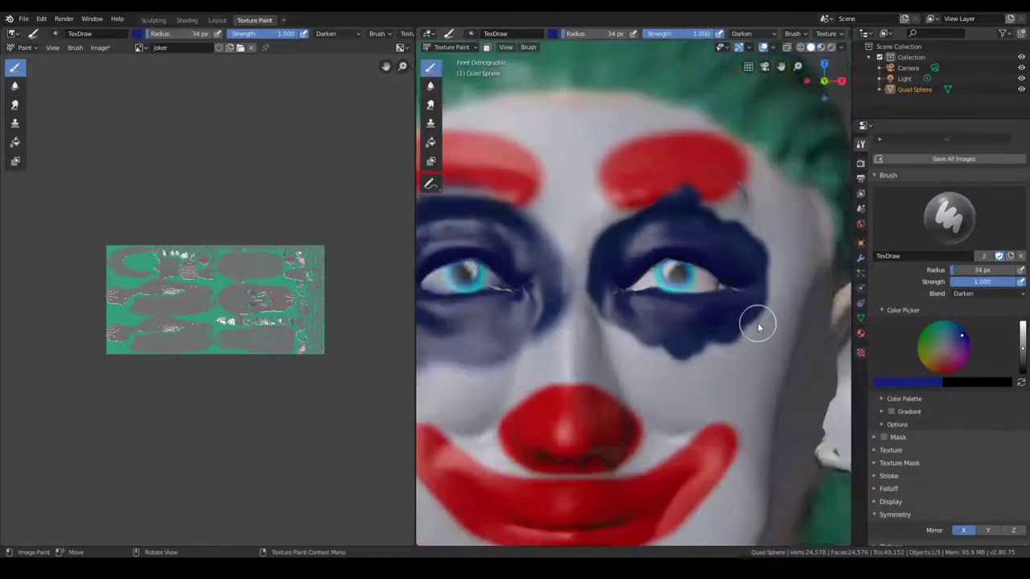
{"action": "right_click", "coordinate": [635, 386]}
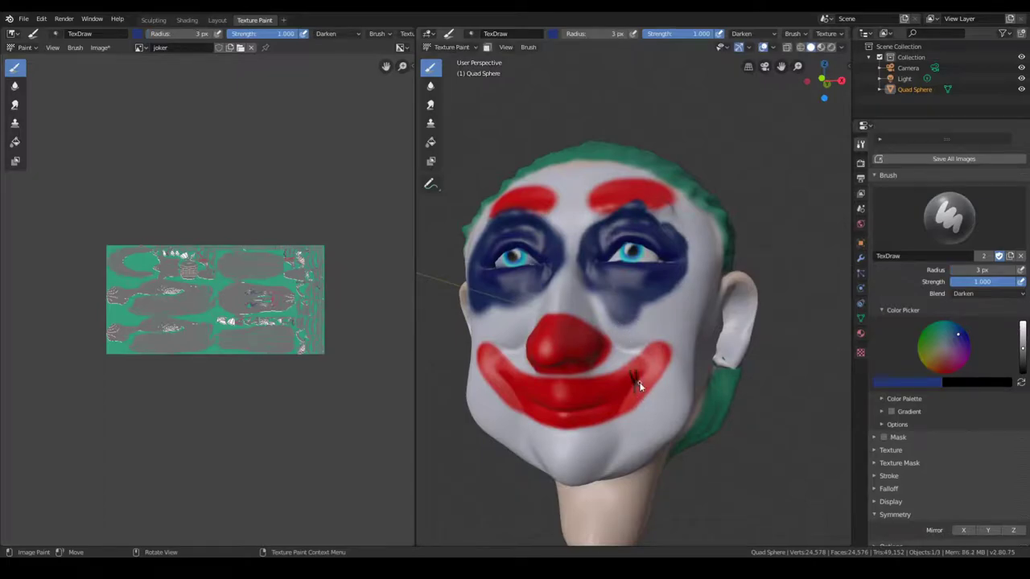
{"action": "middle_click_drag", "start_coordinate": [638, 386], "coordinate": [546, 399]}
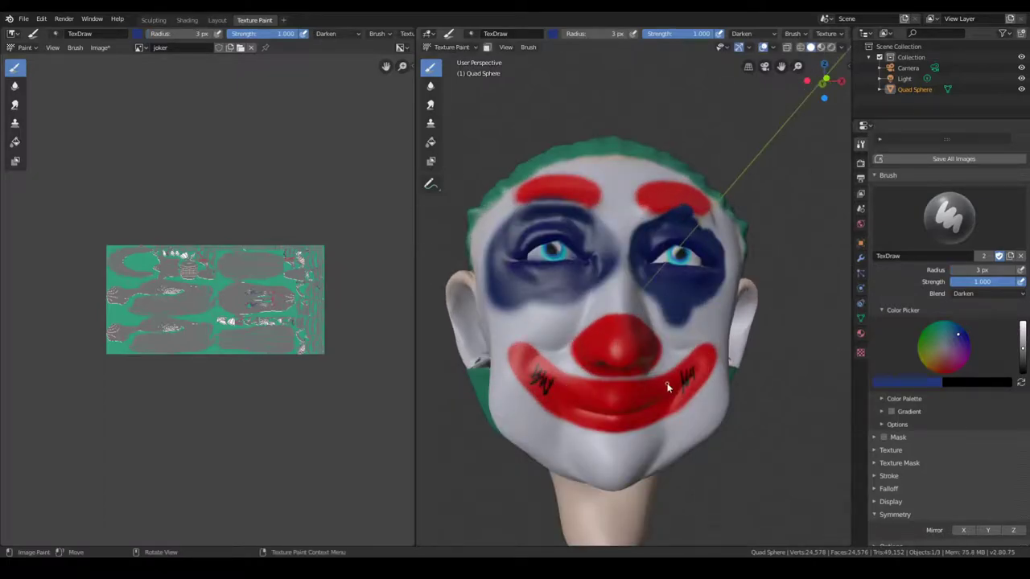
{"action": "scroll", "coordinate": [686, 399], "scroll_direction": "down", "scroll_amount": 2}
{"action": "middle_click_drag", "start_coordinate": [682, 390], "coordinate": [647, 421]}
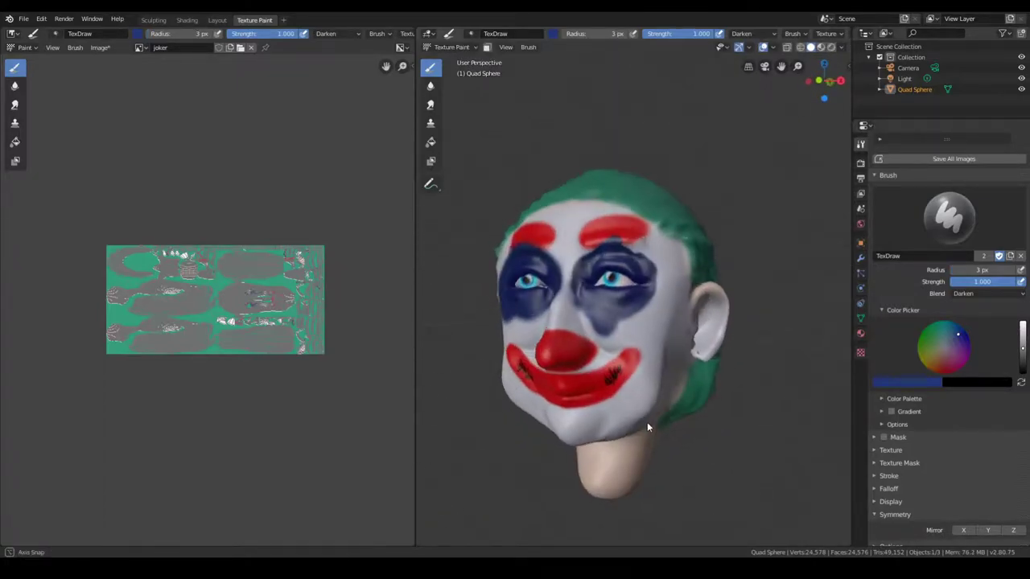
{"action": "middle_click_drag", "start_coordinate": [652, 386], "coordinate": [641, 379]}
{"action": "right_click", "coordinate": [641, 379]}
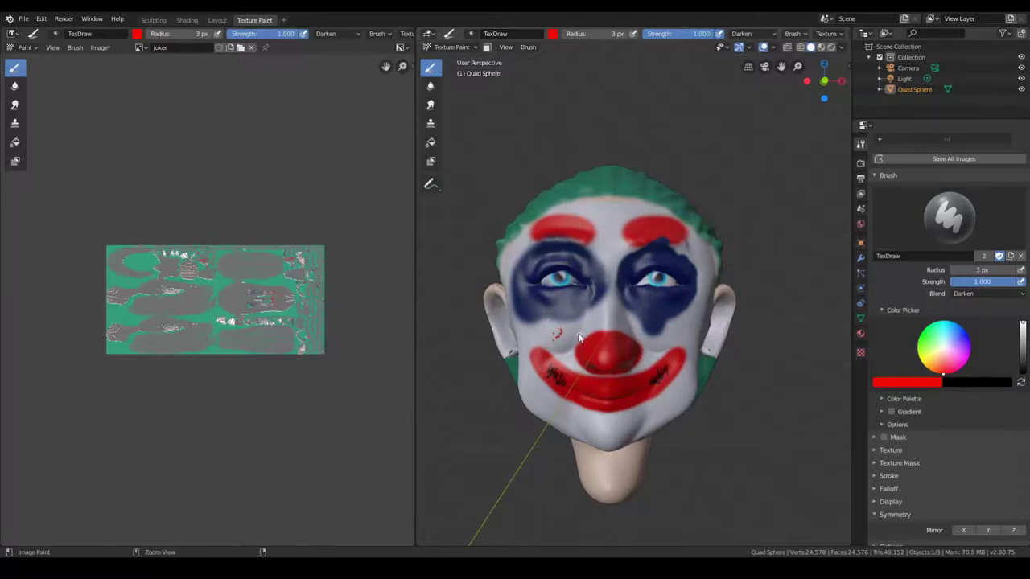
Step: Switch the brush blending mode to Mix and return to a large frontal view of the head
{"action": "right_click", "coordinate": [561, 314]}
{"action": "left_click", "coordinate": [568, 387]}
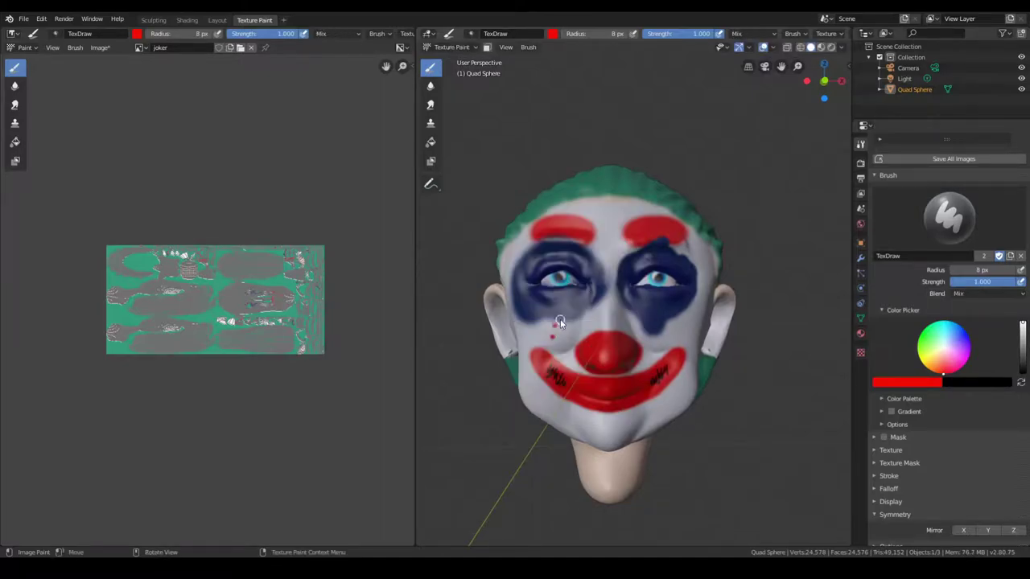
{"action": "mouse_move", "coordinate": [561, 349]}
{"action": "middle_mouse_down"}
{"action": "mouse_move", "coordinate": [568, 406]}
{"action": "mouse_move", "coordinate": [608, 382]}
{"action": "middle_mouse_up"}
{"action": "scroll", "coordinate": [608, 382], "scroll_direction": "down", "scroll_amount": 2}
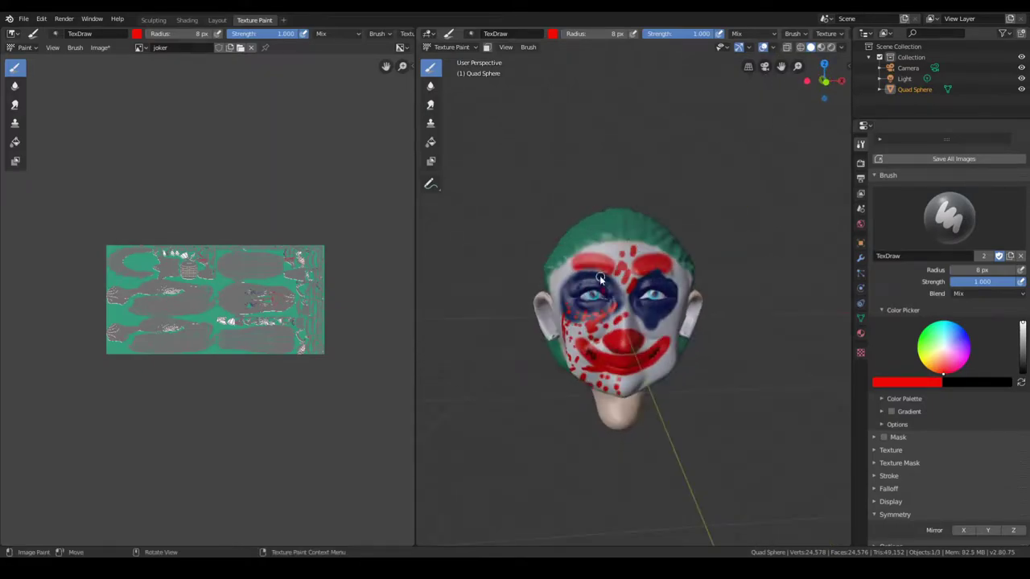
{"action": "middle_click_drag", "start_coordinate": [609, 378], "coordinate": [588, 354]}
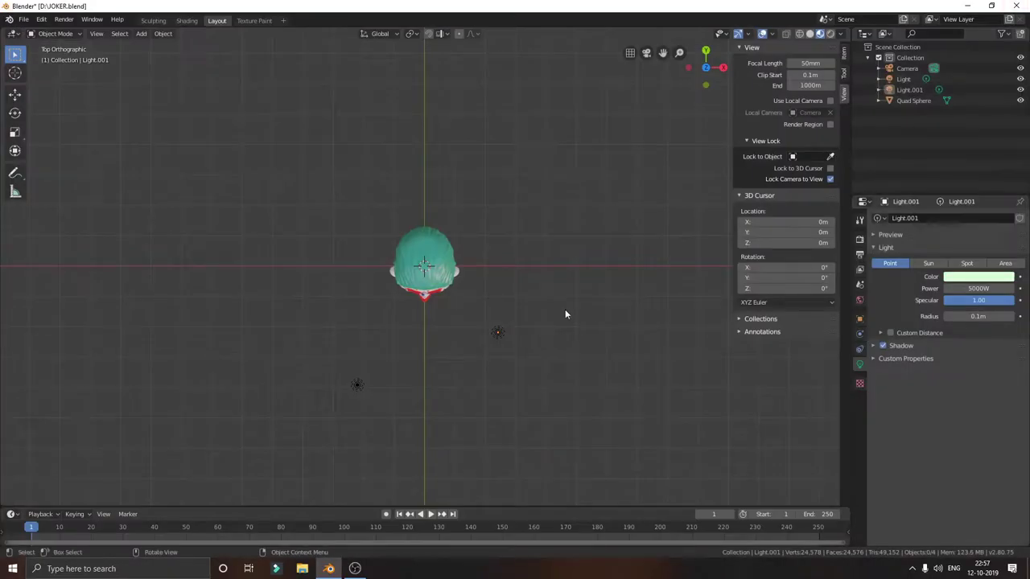
Step: Orbit the view away from the top of the clown's head
{"action": "middle_click_drag", "start_coordinate": [565, 311], "coordinate": [563, 208]}
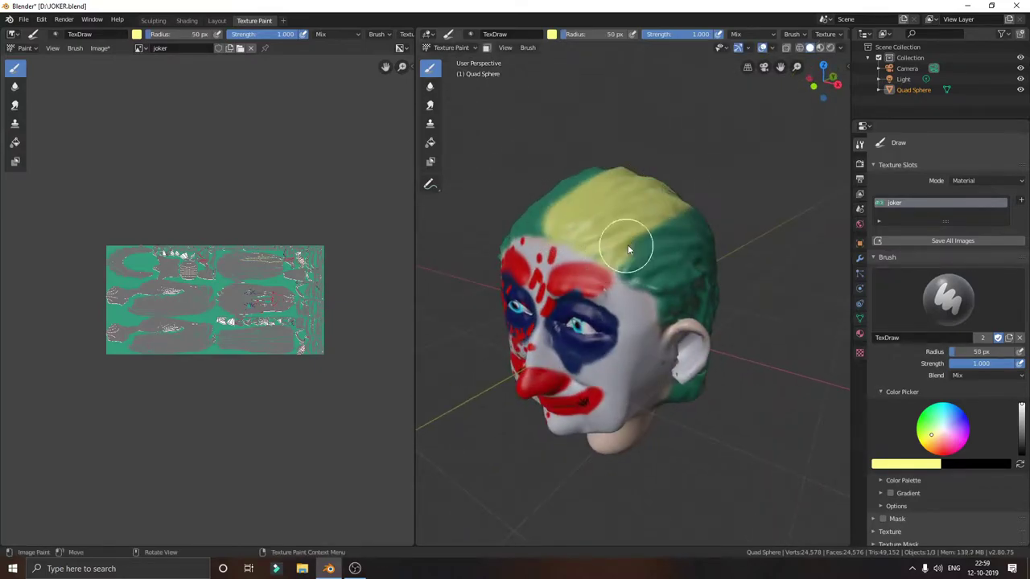
Step: Inspect the hair from the top and back, then pick green as the paint colour
{"action": "middle_click_drag", "start_coordinate": [627, 244], "coordinate": [736, 335]}
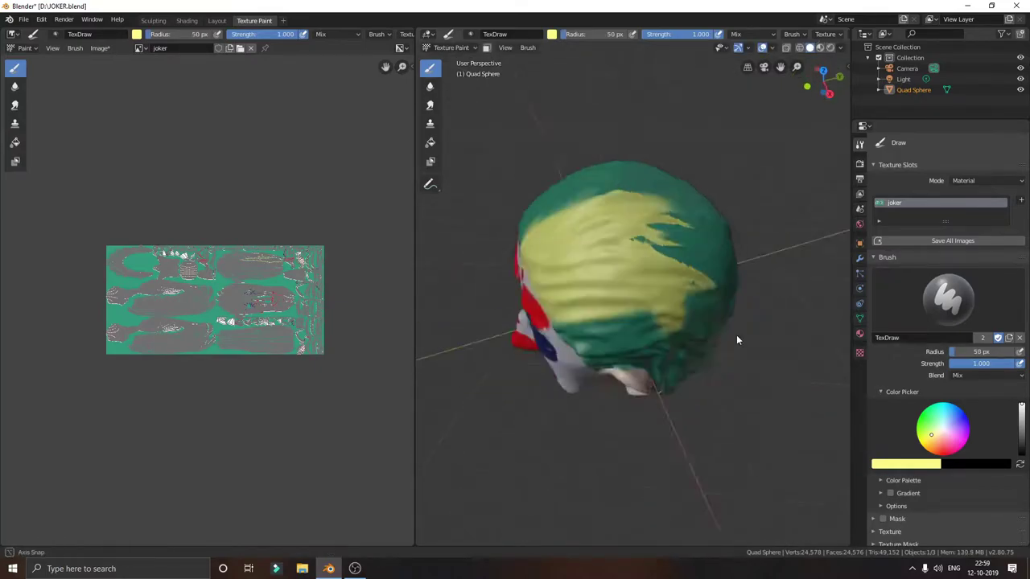
{"action": "scroll", "coordinate": [595, 161], "scroll_direction": "up", "scroll_amount": 5}
{"action": "scroll", "coordinate": [805, 154], "scroll_direction": "down", "scroll_amount": 4}
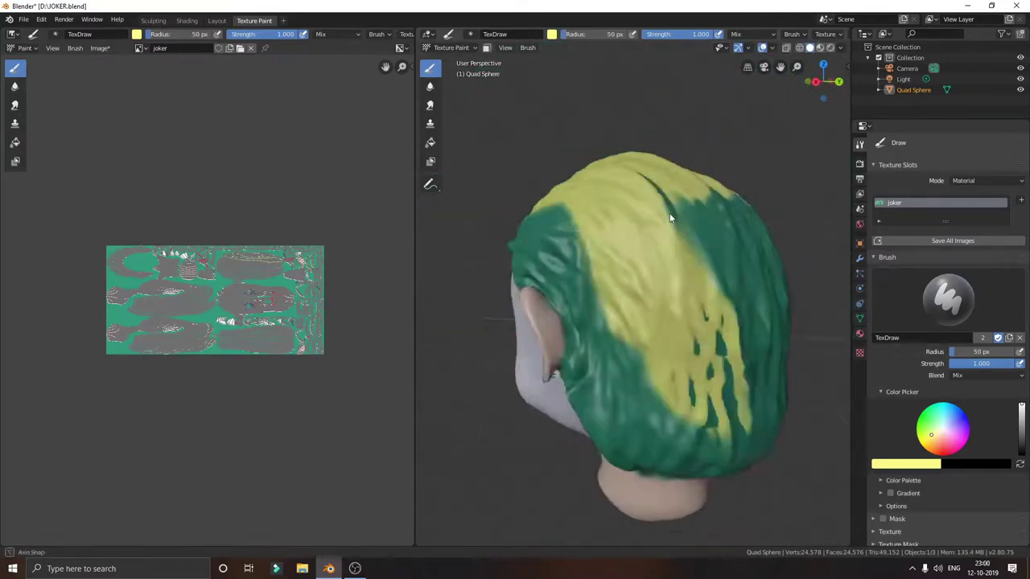
{"action": "mouse_move", "coordinate": [793, 154]}
{"action": "middle_mouse_down"}
{"action": "mouse_move", "coordinate": [753, 324]}
{"action": "mouse_move", "coordinate": [661, 465]}
{"action": "mouse_move", "coordinate": [706, 375]}
{"action": "mouse_move", "coordinate": [728, 373]}
{"action": "middle_mouse_up"}
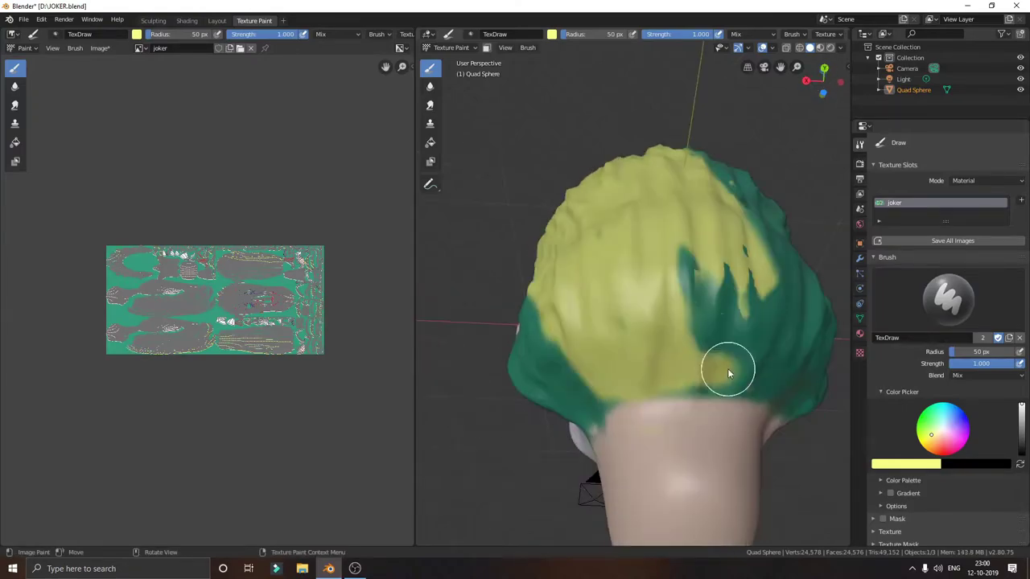
{"action": "mouse_move", "coordinate": [680, 304]}
{"action": "middle_mouse_down"}
{"action": "mouse_move", "coordinate": [685, 314]}
{"action": "mouse_move", "coordinate": [603, 258]}
{"action": "middle_mouse_up"}
{"action": "scroll", "coordinate": [604, 258], "scroll_direction": "down", "scroll_amount": 2}
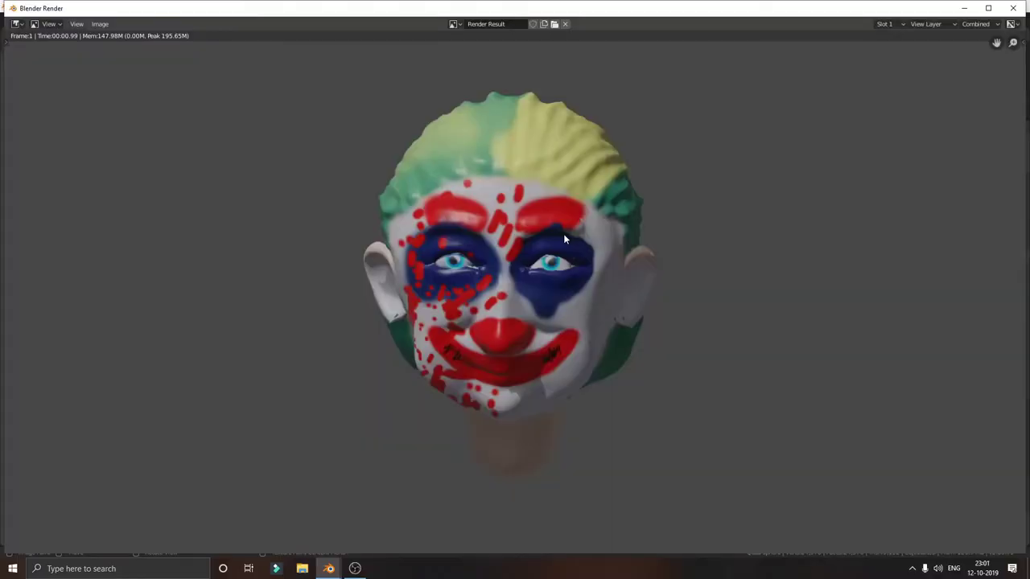
{"action": "right_click", "coordinate": [631, 240]}
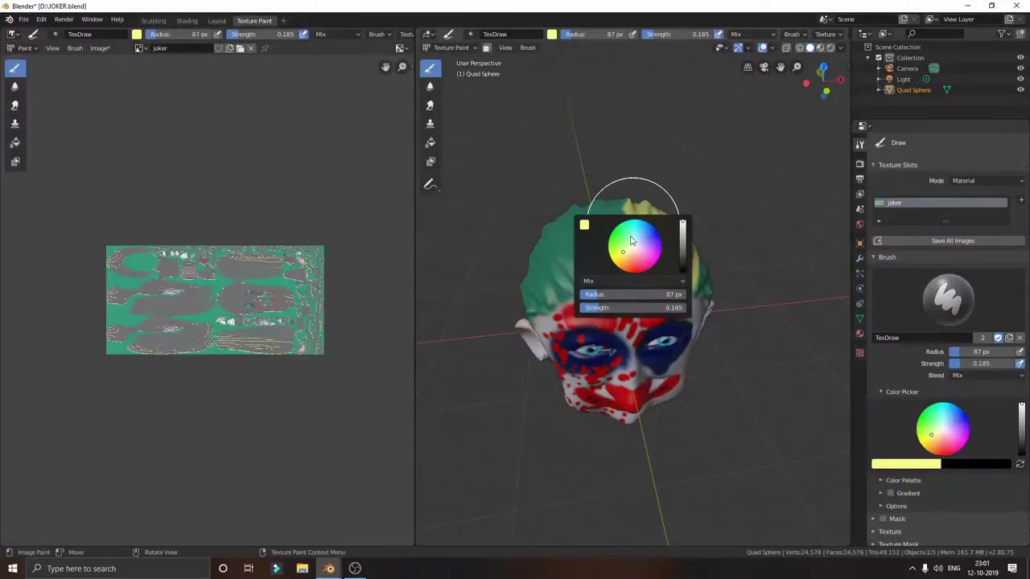
{"action": "left_click", "coordinate": [631, 239]}
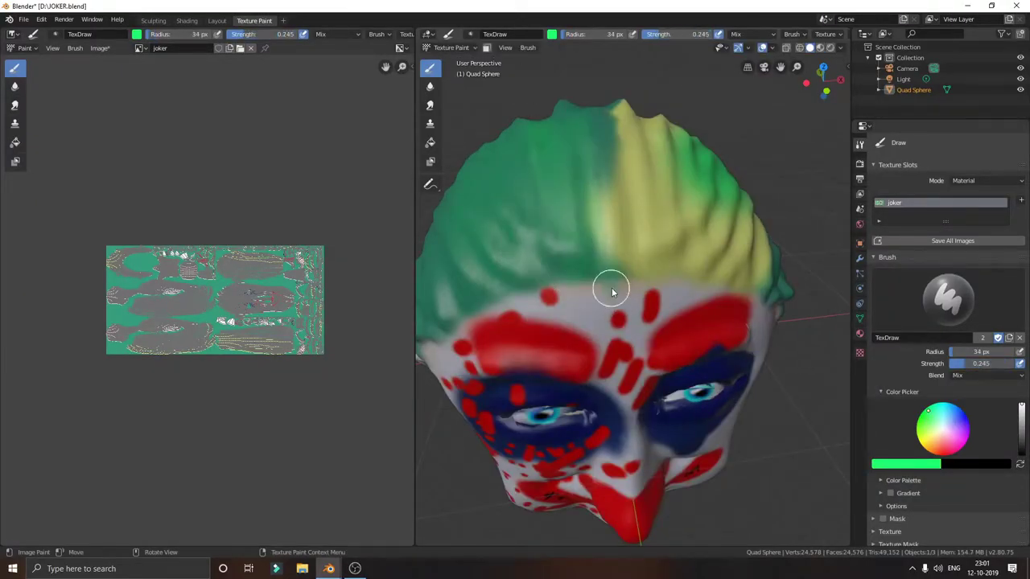
Step: From a side view of the hair, choose a yellow-green paint colour
{"action": "mouse_move", "coordinate": [612, 291]}
{"action": "middle_mouse_down"}
{"action": "mouse_move", "coordinate": [427, 281]}
{"action": "mouse_move", "coordinate": [471, 226]}
{"action": "middle_mouse_up"}
{"action": "scroll", "coordinate": [552, 364], "scroll_direction": "down", "scroll_amount": 4}
{"action": "middle_click_drag", "start_coordinate": [552, 363], "coordinate": [769, 294]}
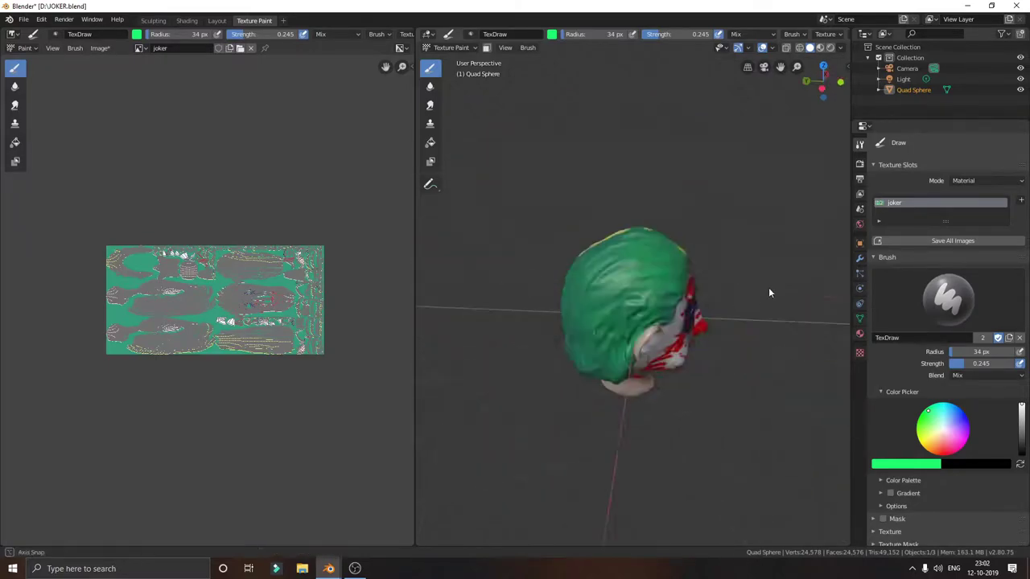
{"action": "middle_click_drag", "start_coordinate": [697, 218], "coordinate": [628, 241]}
{"action": "right_click", "coordinate": [627, 241]}
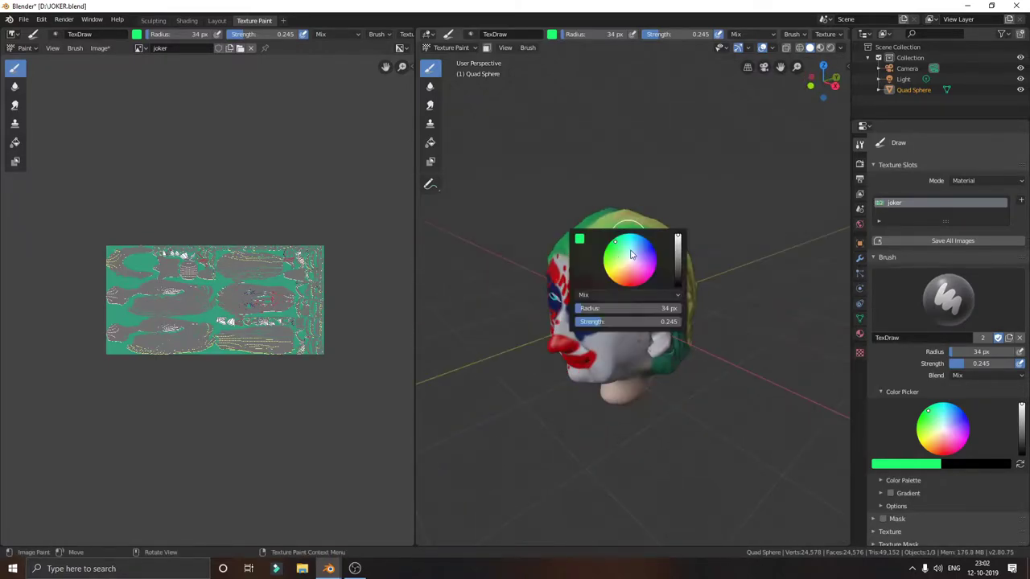
{"action": "left_click", "coordinate": [621, 265]}
Step: Turn the head toward the front and bring up the brush colour popup
{"action": "middle_click_drag", "start_coordinate": [690, 274], "coordinate": [772, 210]}
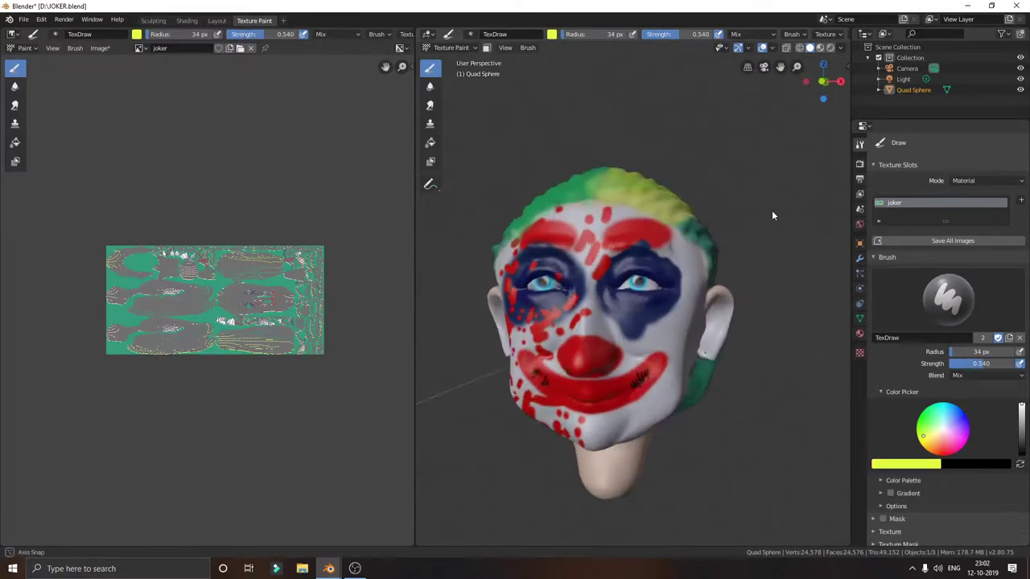
{"action": "scroll", "coordinate": [771, 210], "scroll_direction": "up", "scroll_amount": 5}
{"action": "right_click", "coordinate": [667, 288]}
Step: Pick dark blue and draw stitch marks across both corners of the smile
{"action": "left_click", "coordinate": [680, 280]}
{"action": "left_click_drag", "start_coordinate": [643, 338], "coordinate": [680, 298]}
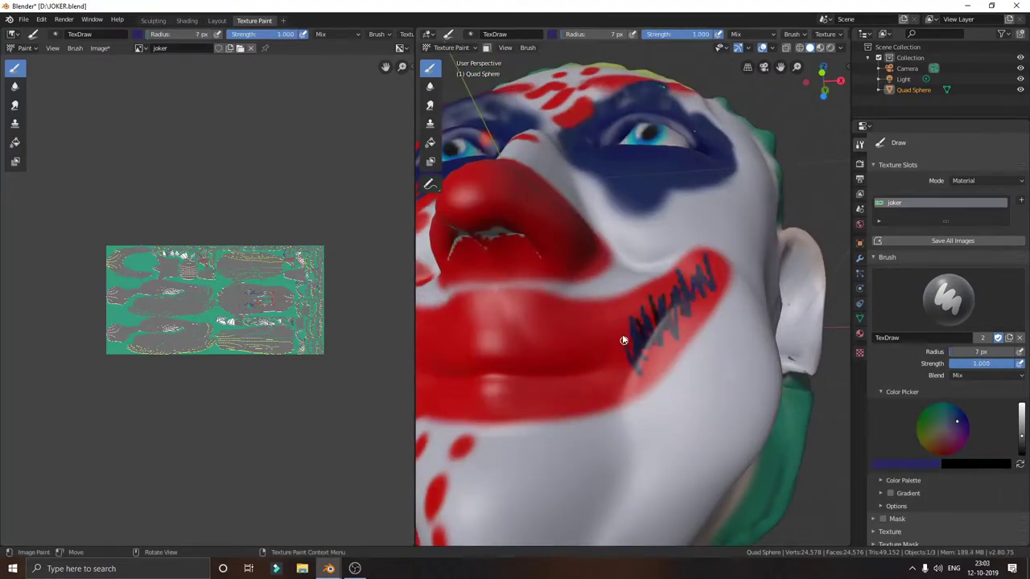
{"action": "middle_click_drag", "start_coordinate": [623, 340], "coordinate": [575, 339]}
{"action": "scroll", "coordinate": [673, 380], "scroll_direction": "down", "scroll_amount": 6}
{"action": "middle_click_drag", "start_coordinate": [674, 380], "coordinate": [662, 400]}
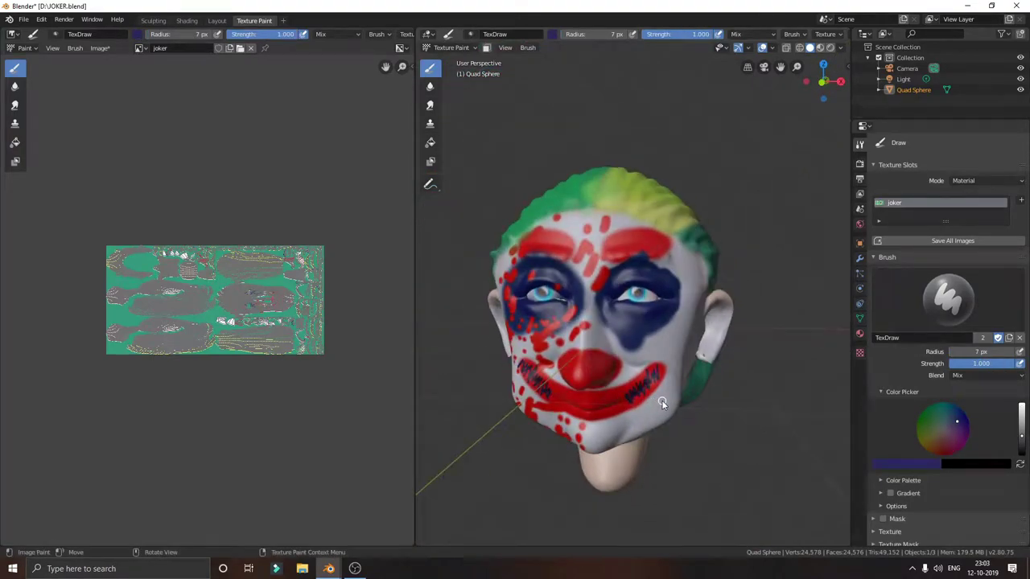
Step: Render a preview of the head, switch to Layout, and frame the head in front view
{"action": "key", "text": "F12"}
{"action": "key", "text": "Escape"}
{"action": "key", "text": "ctrl+Page_Up"}
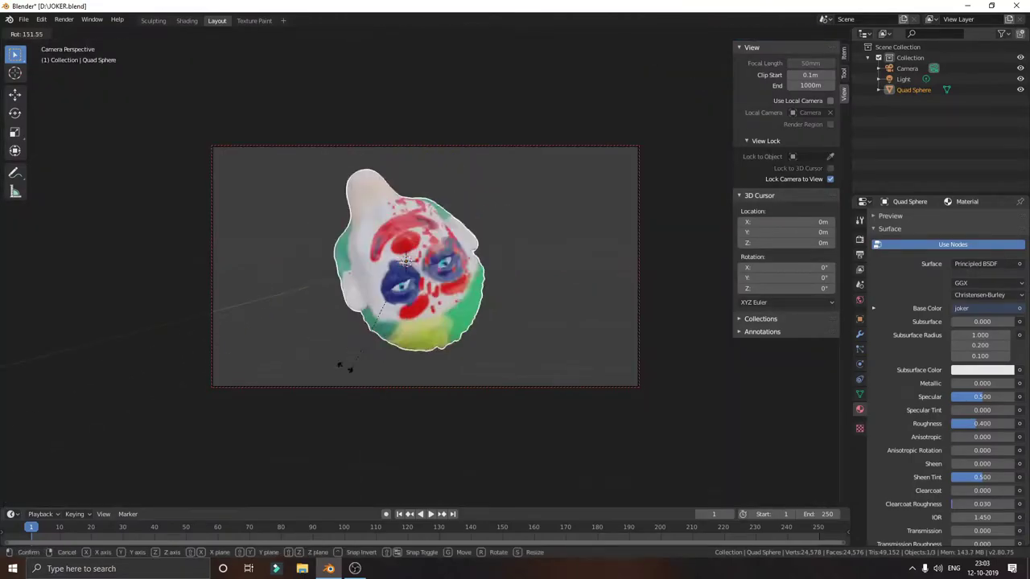
{"action": "key", "text": "ctrl+F12"}
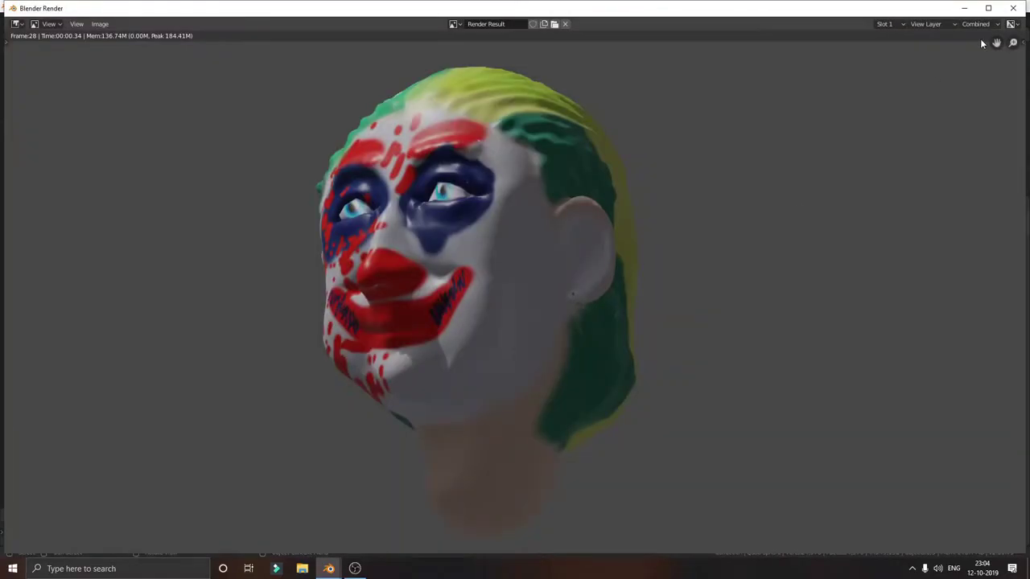
{"action": "key", "text": "KP_1"}
{"action": "key", "text": "KP_Decimal"}
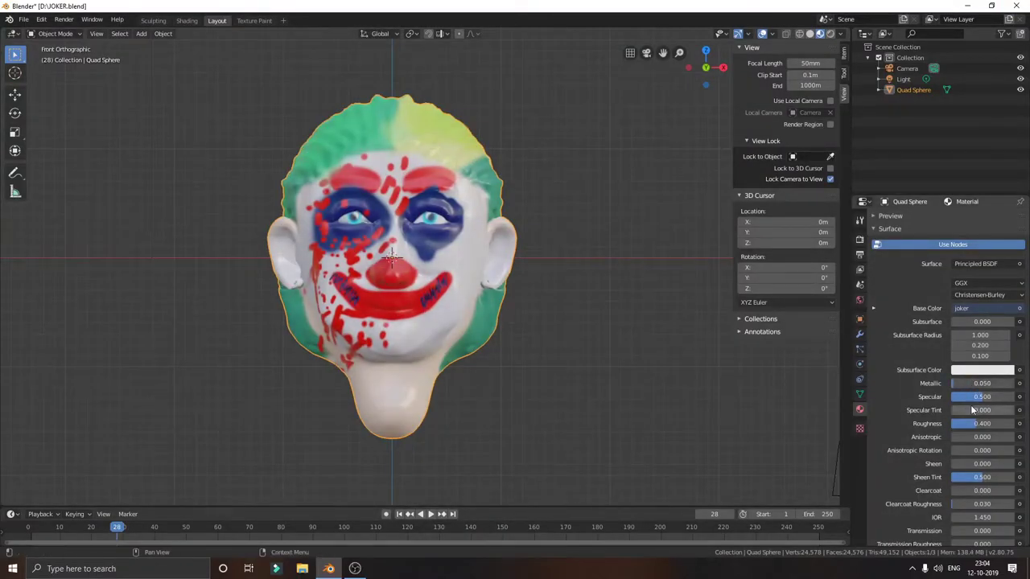
Step: Render the head through the scene camera, then snap the selection to the 3D cursor
{"action": "middle_click_drag", "start_coordinate": [523, 386], "coordinate": [654, 400]}
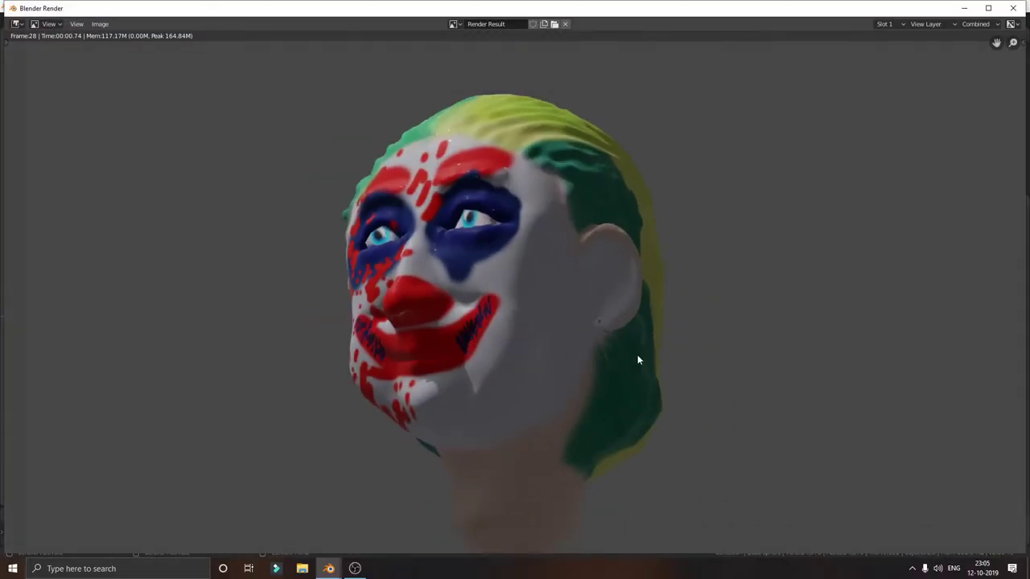
{"action": "key", "text": "KP_0"}
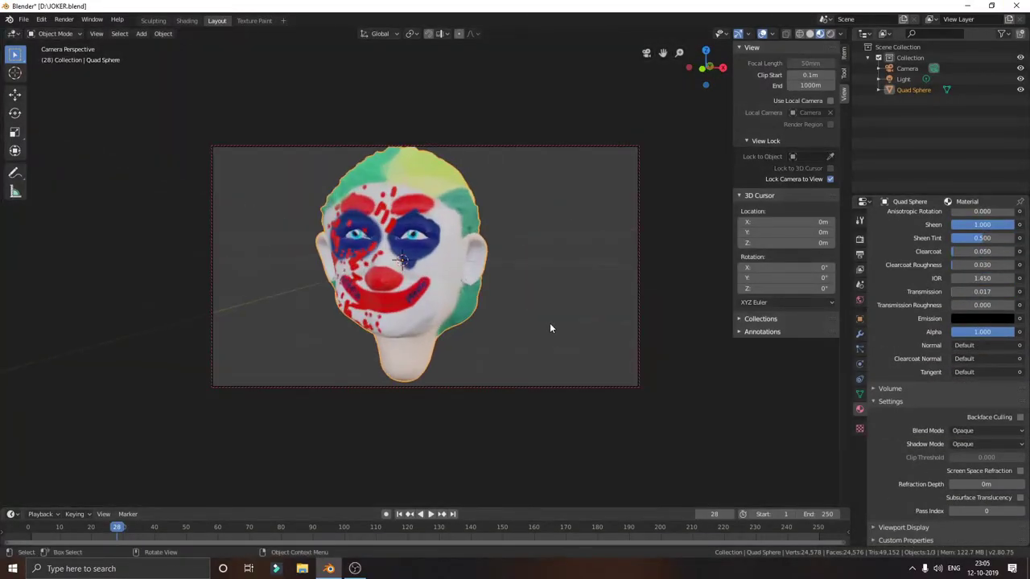
{"action": "key", "text": "F12"}
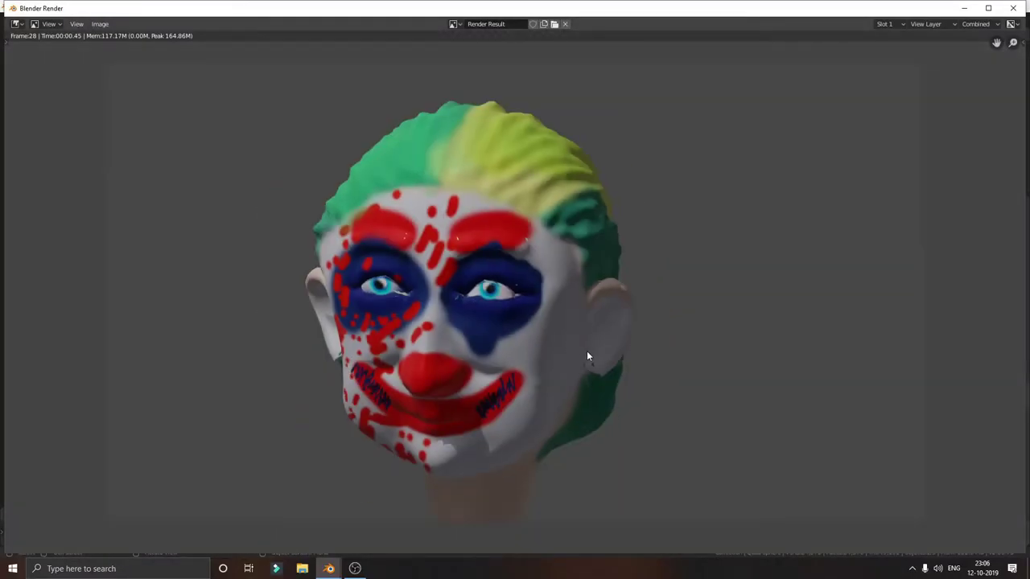
{"action": "key", "text": "Escape"}
{"action": "key", "text": "shift+s"}
{"action": "left_click", "coordinate": [571, 207]}
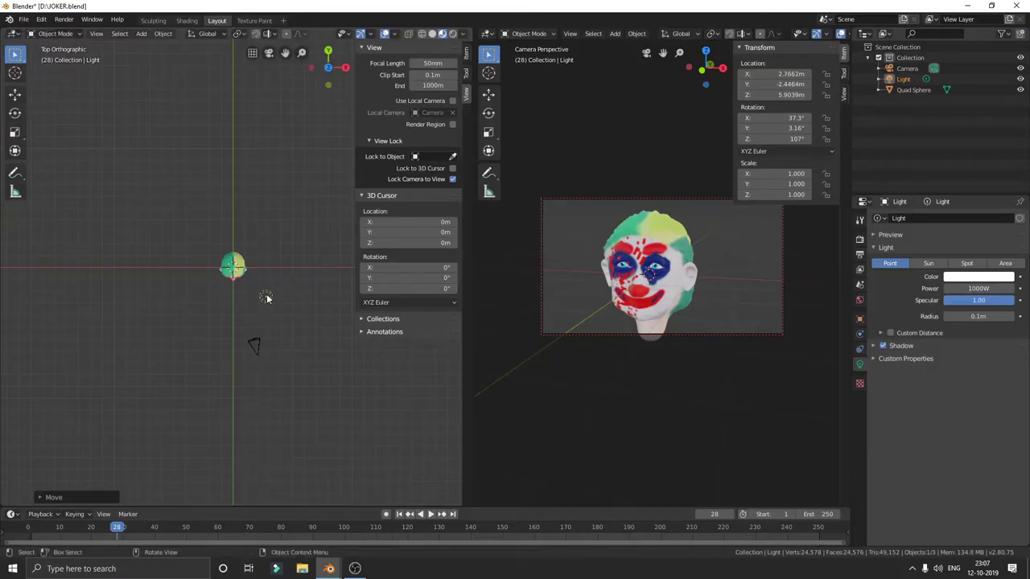
Step: Render the final image with F12 and zoom around the result in the Render window
{"action": "key", "text": "F12"}
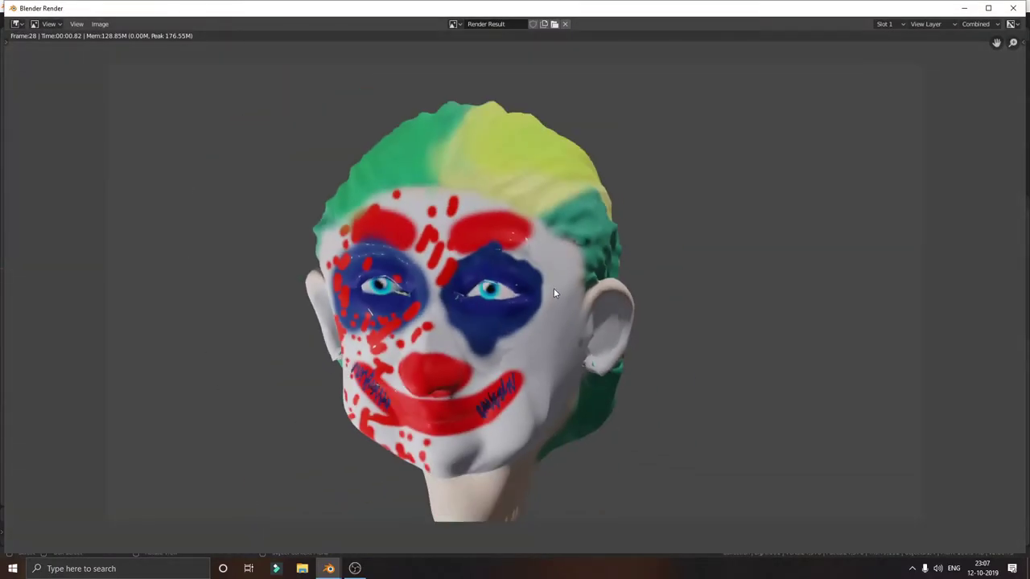
{"action": "scroll", "coordinate": [553, 294], "scroll_direction": "up", "scroll_amount": 2}
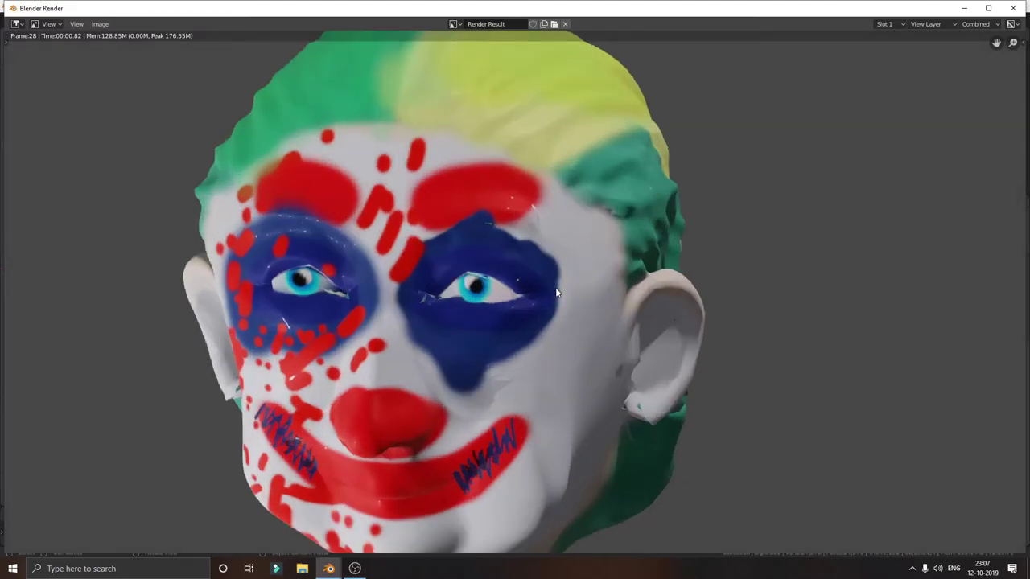
{"action": "scroll", "coordinate": [555, 290], "scroll_direction": "down", "scroll_amount": 1}
{"action": "scroll", "coordinate": [555, 291], "scroll_direction": "down", "scroll_amount": 1}
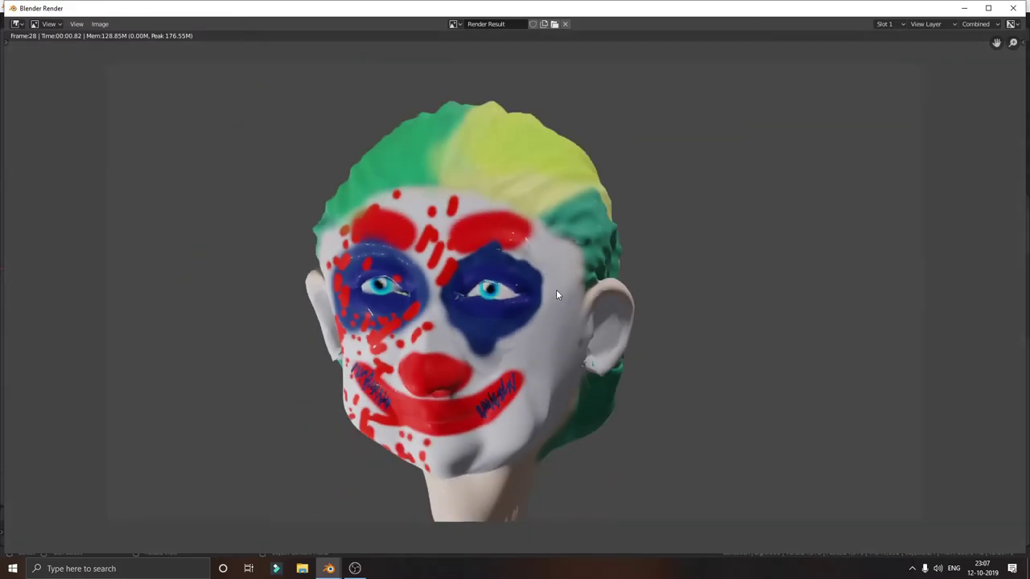